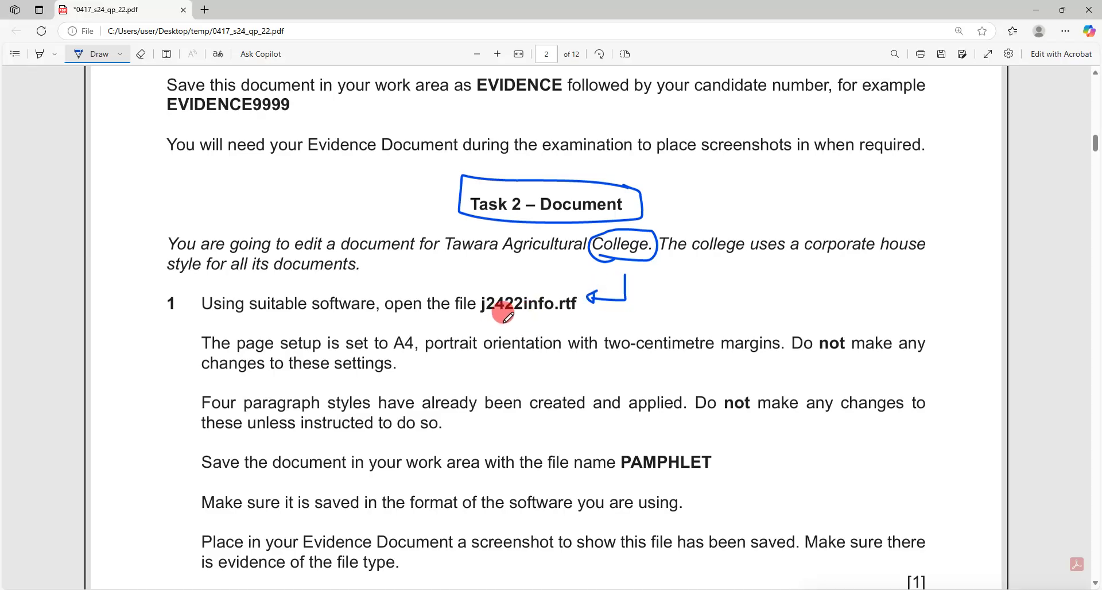
Underline the file name j2422info.rtf and open that file in Word from the temp folder.
left_click_drag(487, 322, 531, 322)
left_click(155, 589)
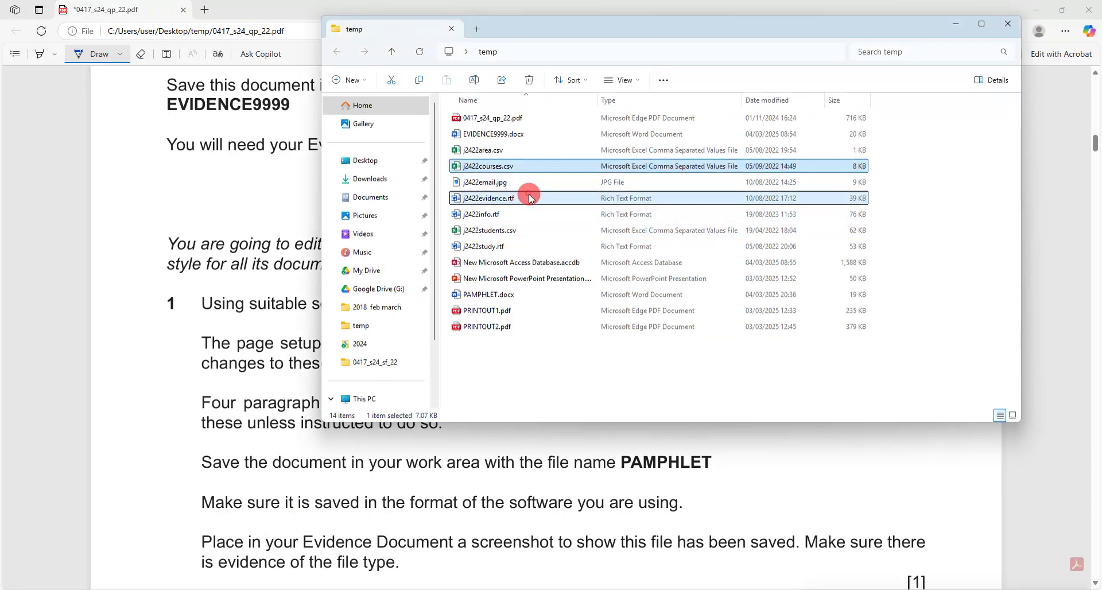
double_click(460, 215)
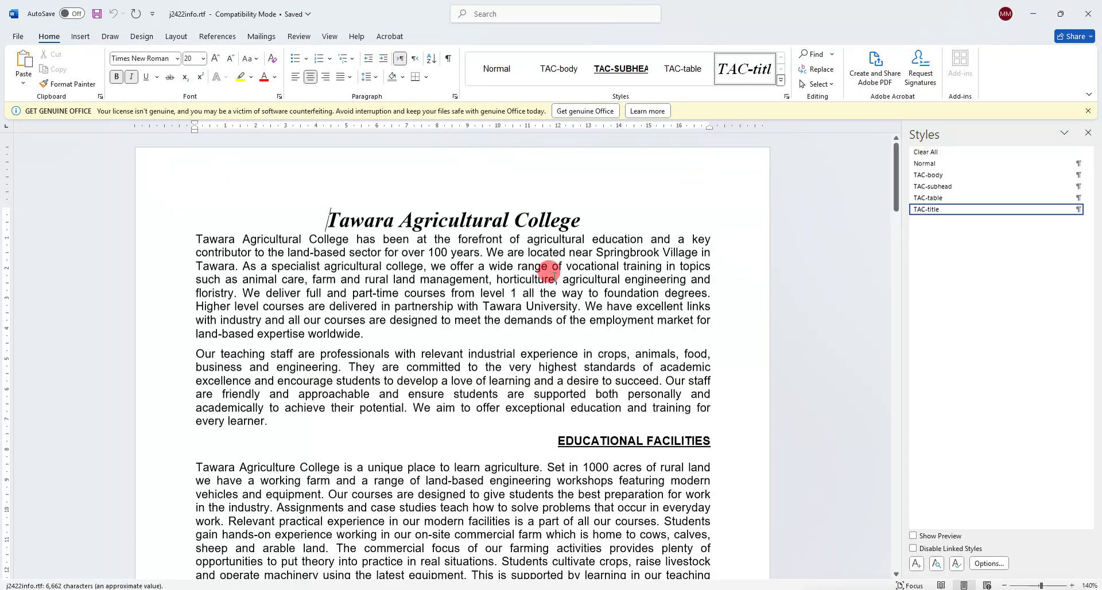
left_click(179, 589)
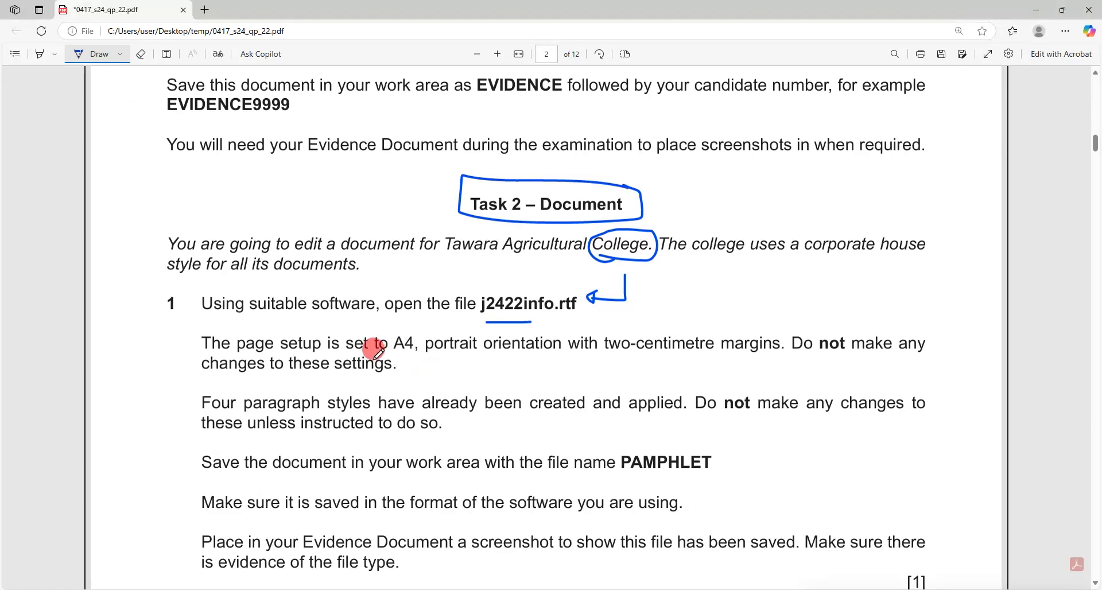
Underline the A4, portrait, 2 cm margin and no-style-change instructions in ink.
left_click_drag(354, 348, 553, 351)
left_click_drag(621, 360, 732, 348)
left_click_drag(812, 355, 907, 350)
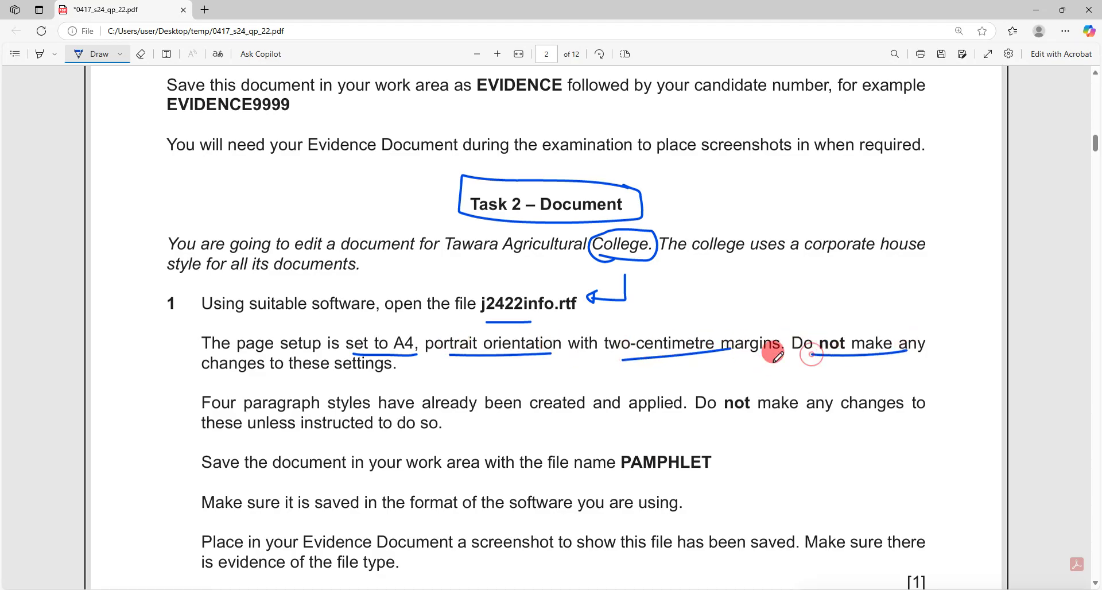
left_click_drag(440, 364, 497, 361)
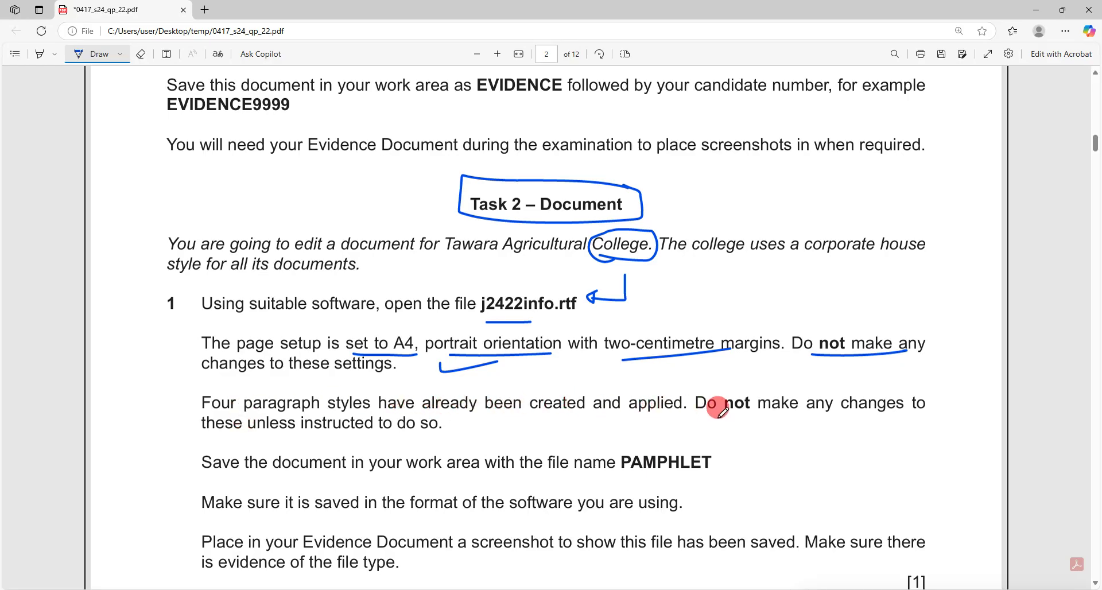
left_click_drag(717, 407, 925, 424)
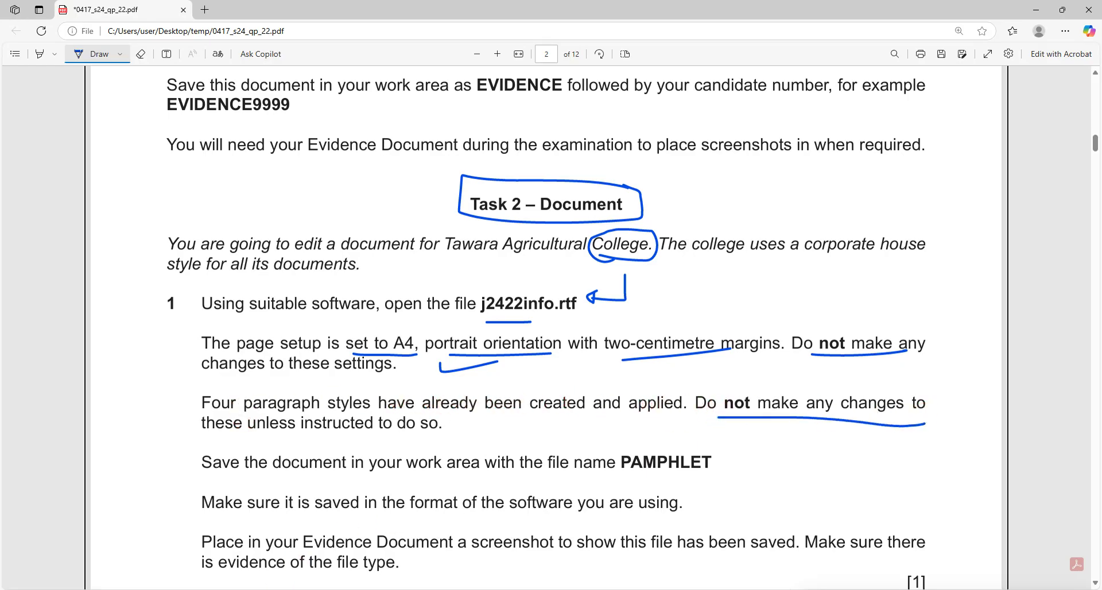
Check the opened j2422info.rtf in Word, then scroll further down the exam paper.
left_click(169, 566)
left_click(248, 527)
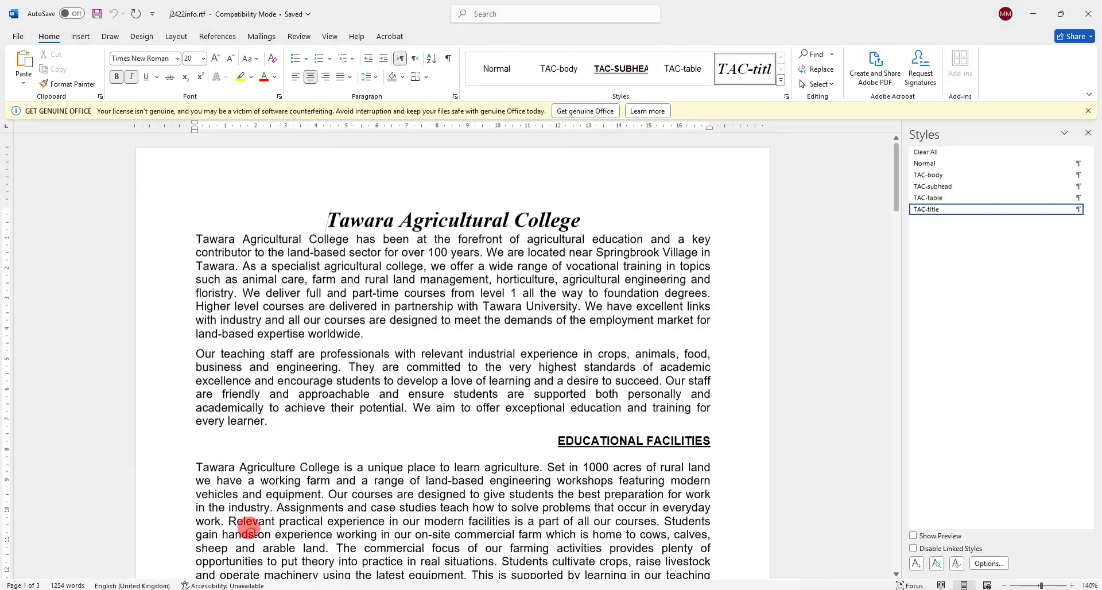
mouse_move(953, 173)
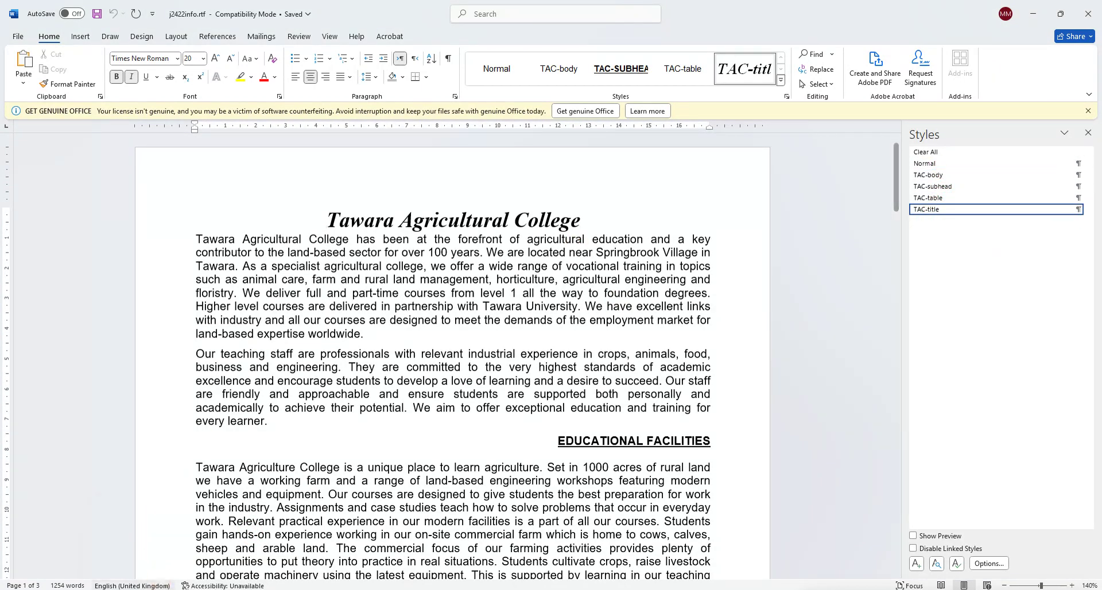
key("alt+Tab")
scroll(504, 364, "down", 1)
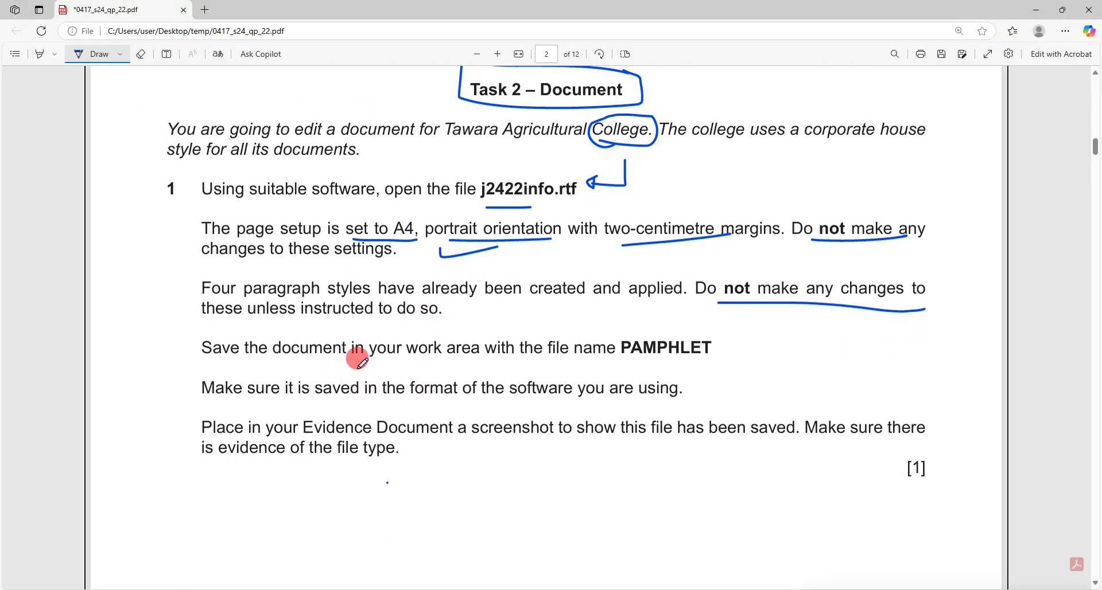
Turn off drawing and select the PAMPHLET file name and saving-format instructions.
left_click(100, 56)
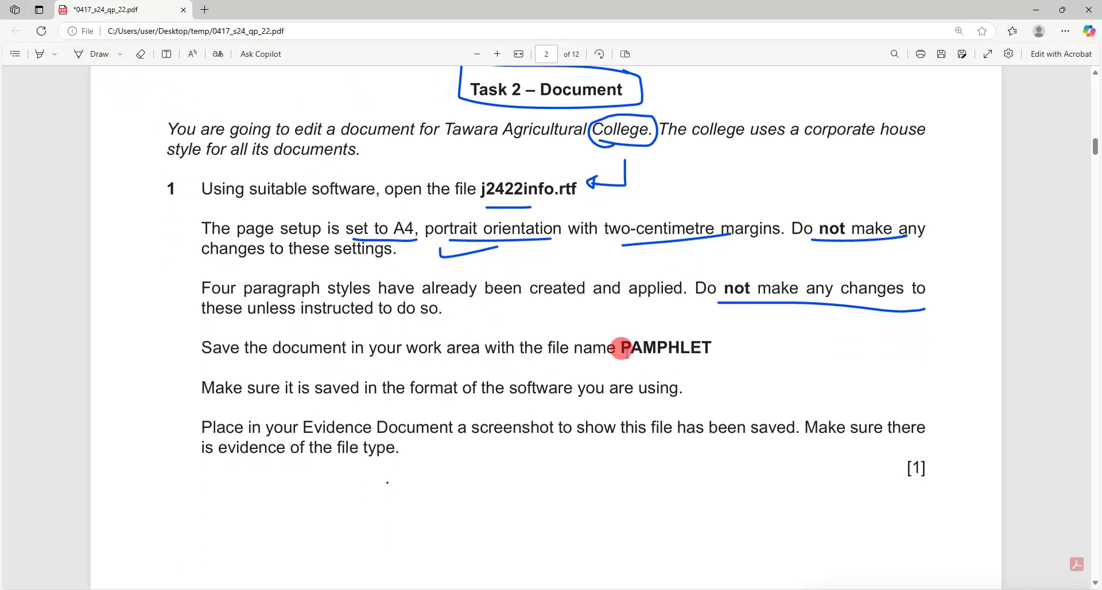
left_click_drag(615, 341, 711, 344)
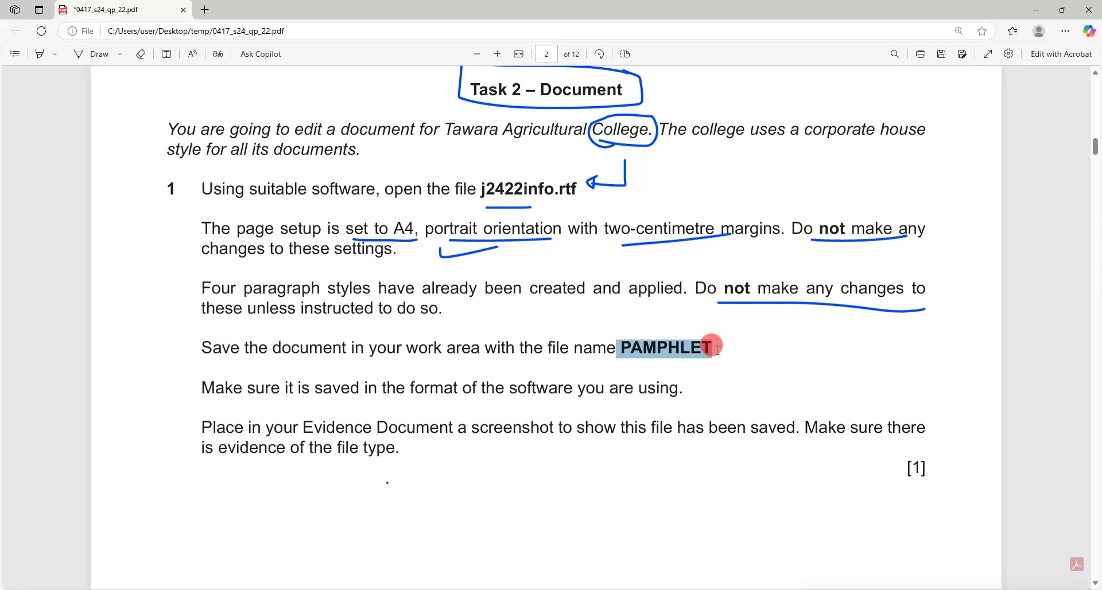
left_click_drag(402, 390, 680, 386)
left_click(150, 587)
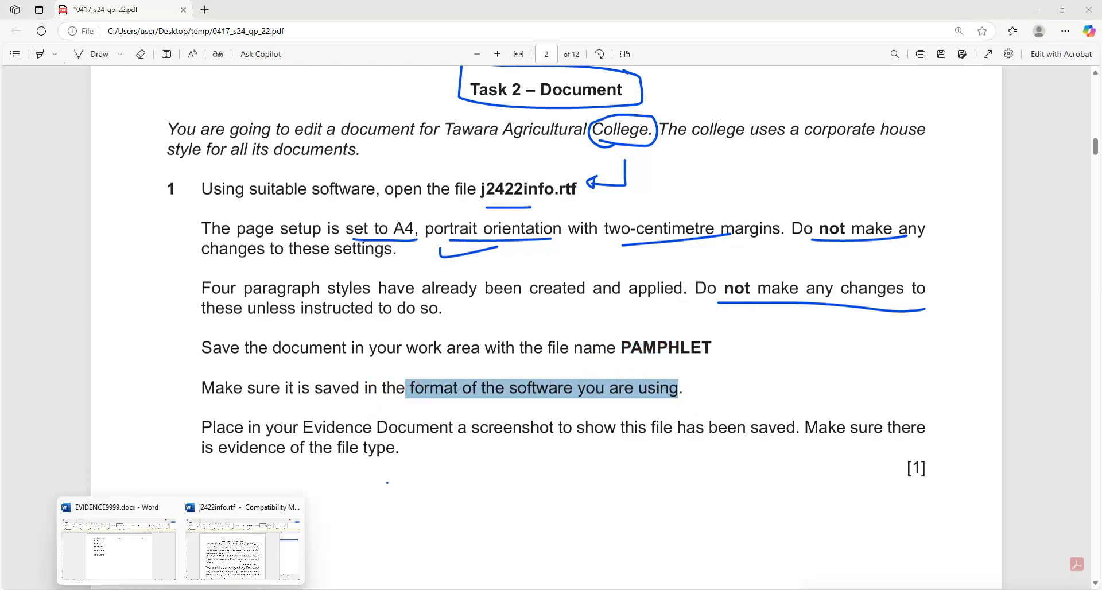
Save the document to the temp folder as PAMPHLET.docx (Word Document), replacing the existing file.
left_click(227, 552)
left_click(23, 36)
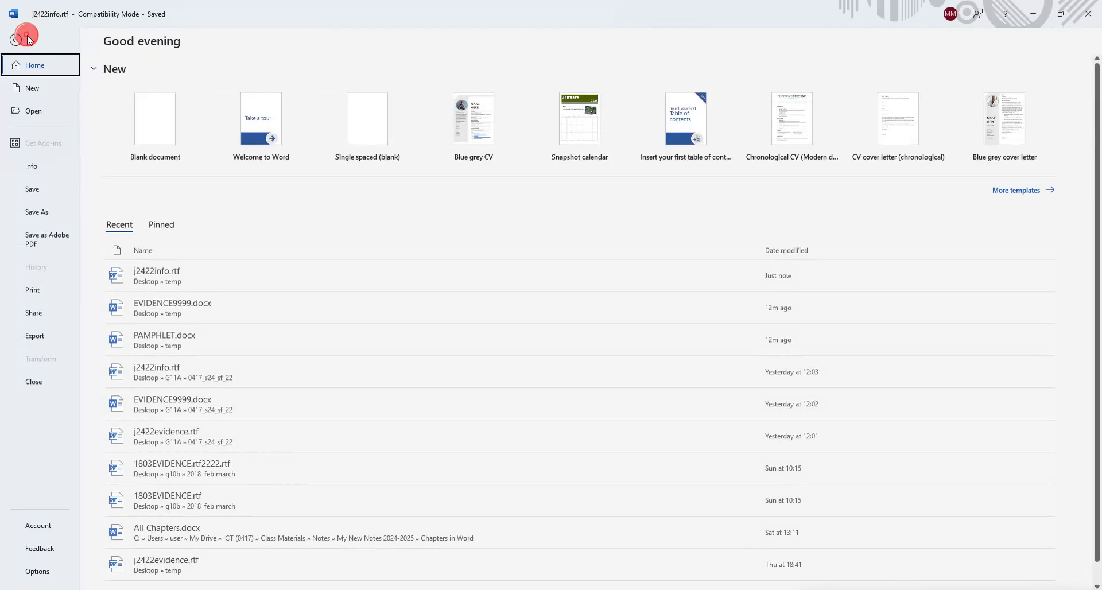
left_click(36, 214)
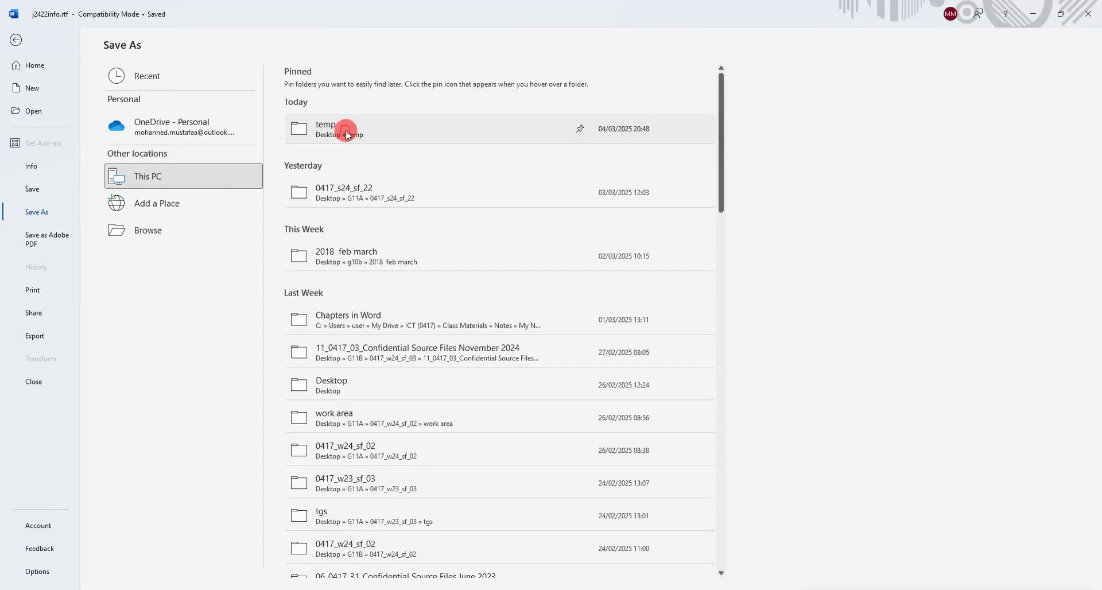
left_click(343, 139)
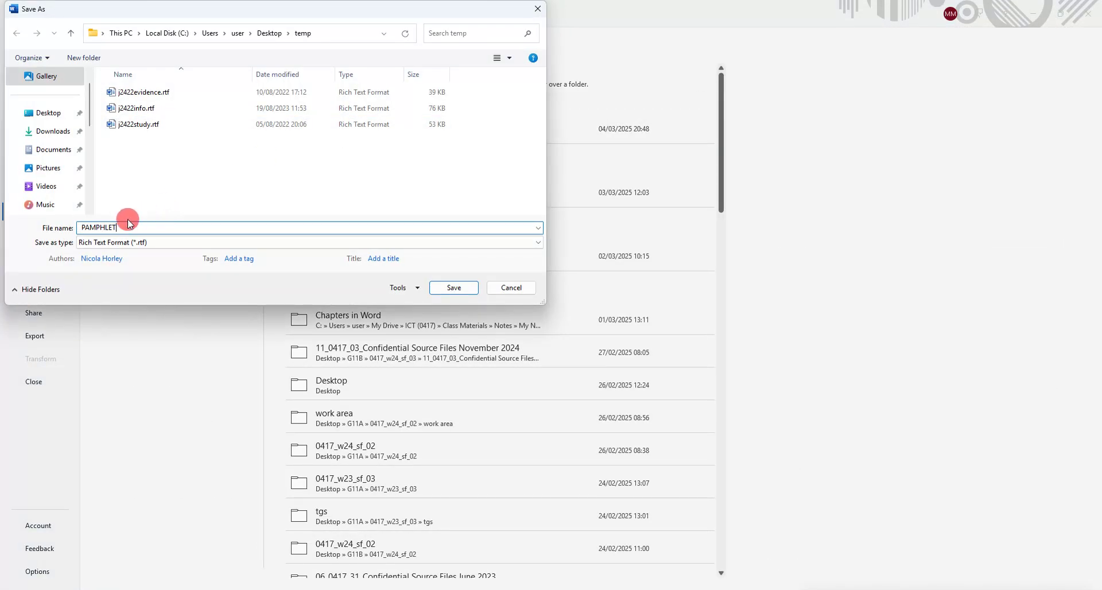
left_click(137, 242)
scroll(140, 249, "up", 1)
left_click(144, 249)
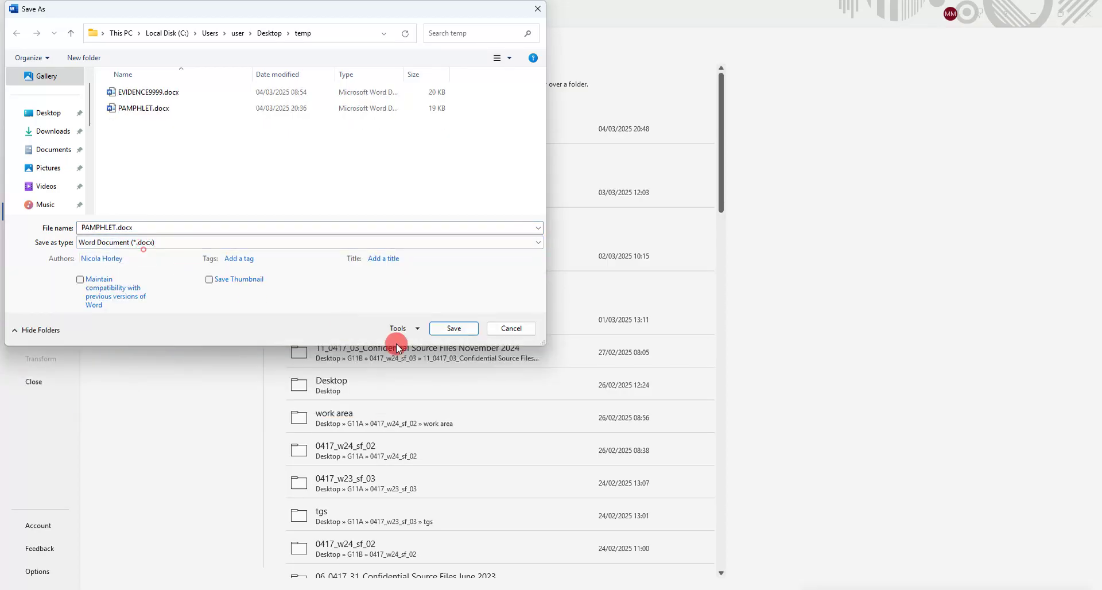
left_click(442, 334)
left_click(529, 333)
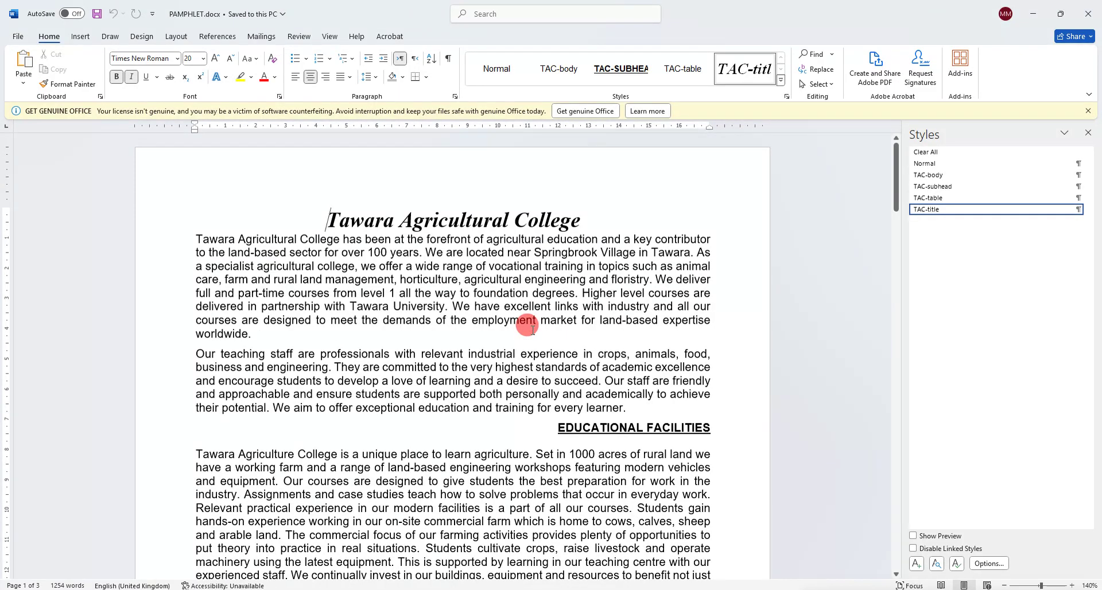
left_click(130, 589)
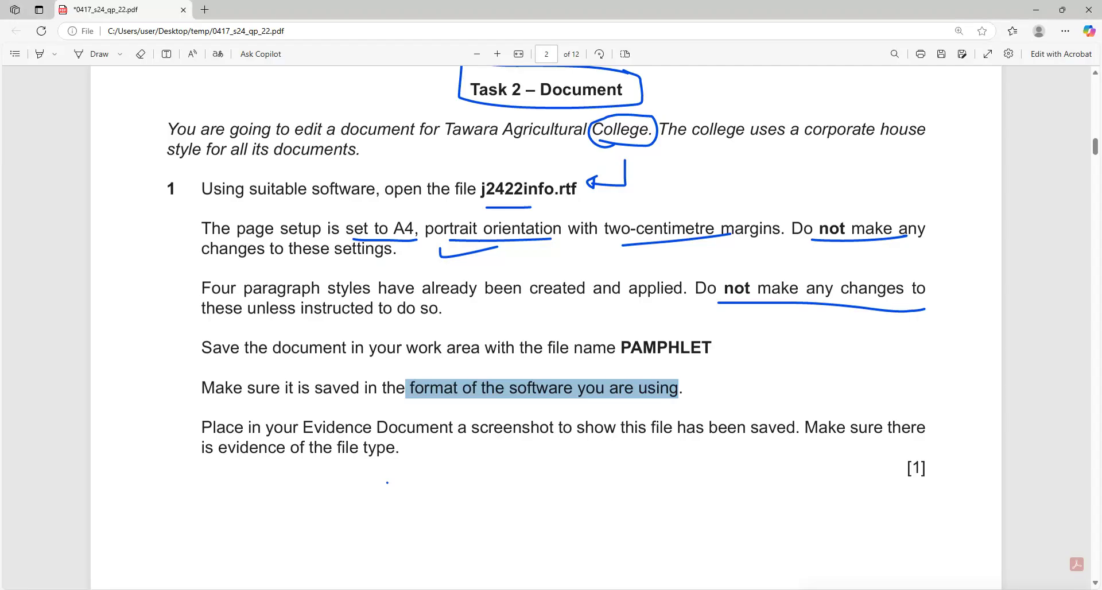
Screenshot the PAMPHLET.docx row with its file type in the temp folder window.
left_click_drag(251, 425, 794, 425)
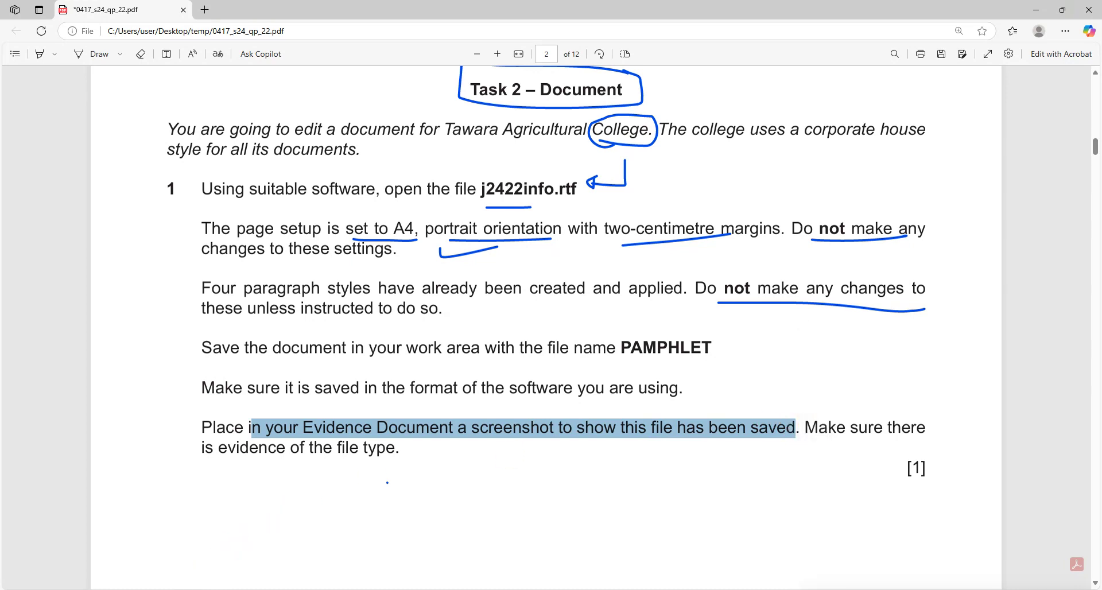
key("alt+Tab")
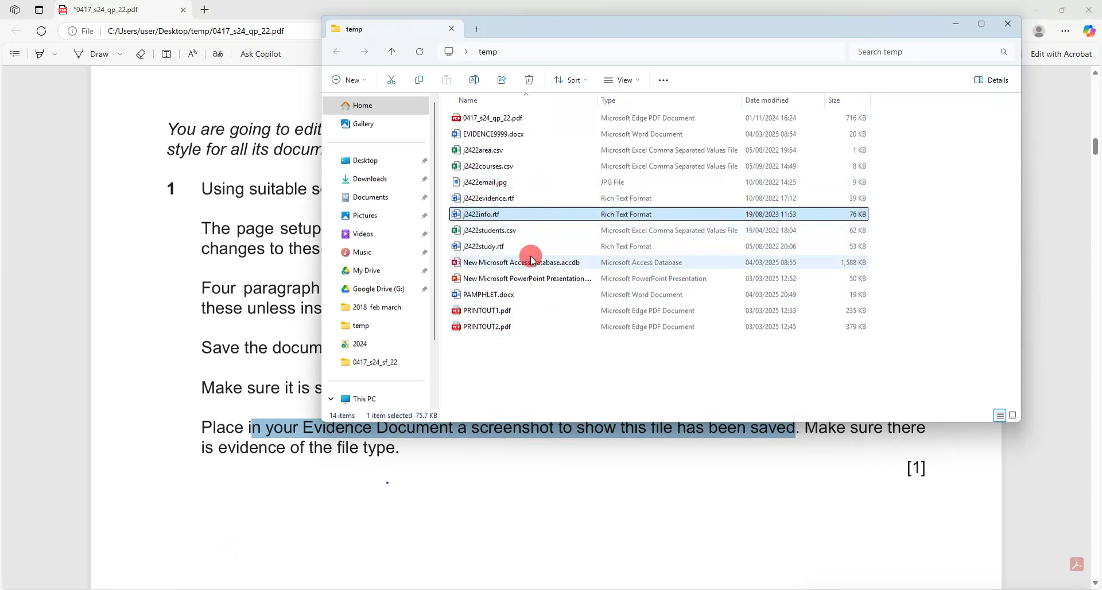
left_click(531, 295)
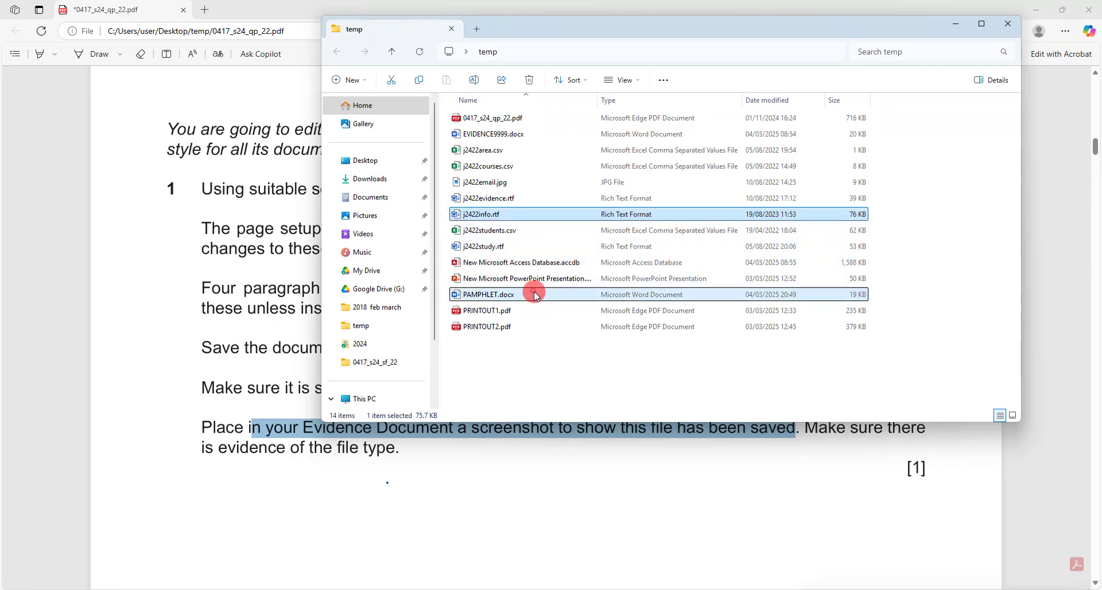
left_click_drag(597, 100, 619, 100)
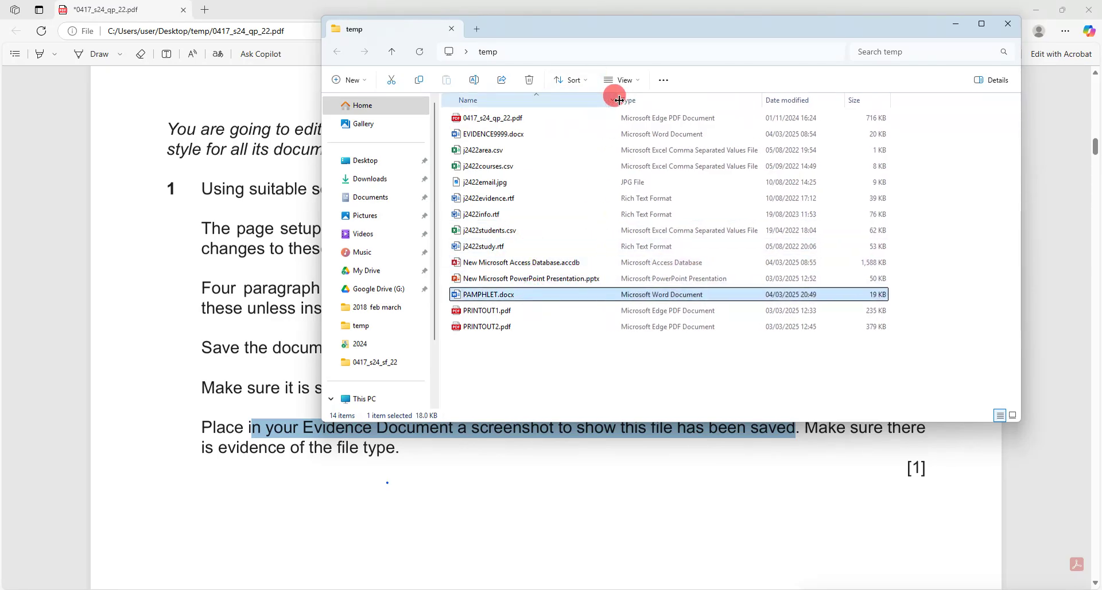
key("super+shift+s")
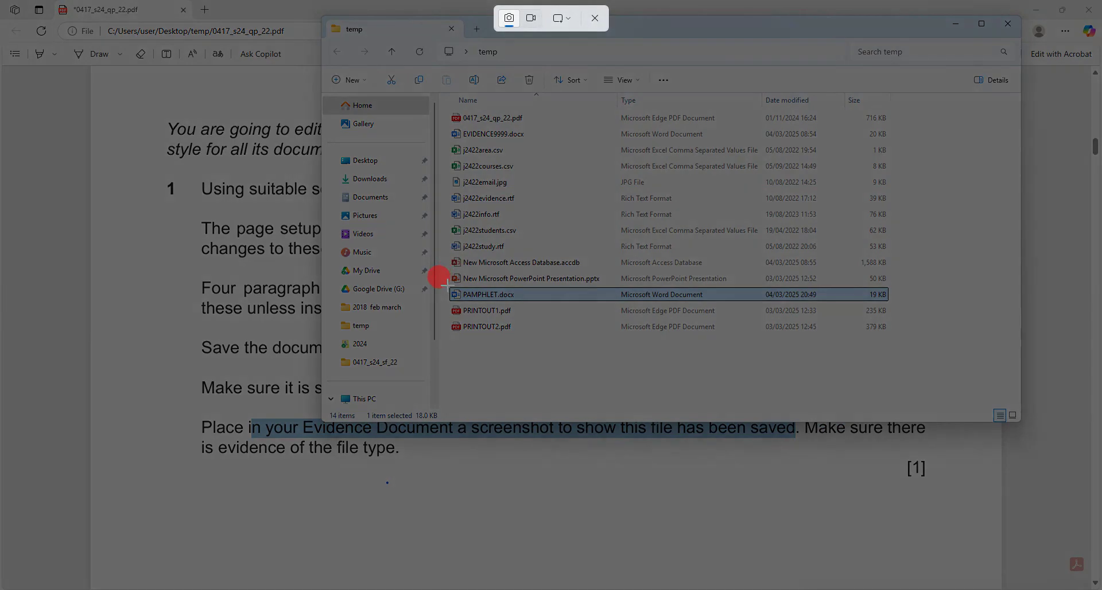
left_click_drag(444, 284, 721, 301)
Paste the screenshot under Step 1 evidence in EVIDENCE9999.docx.
mouse_move(147, 585)
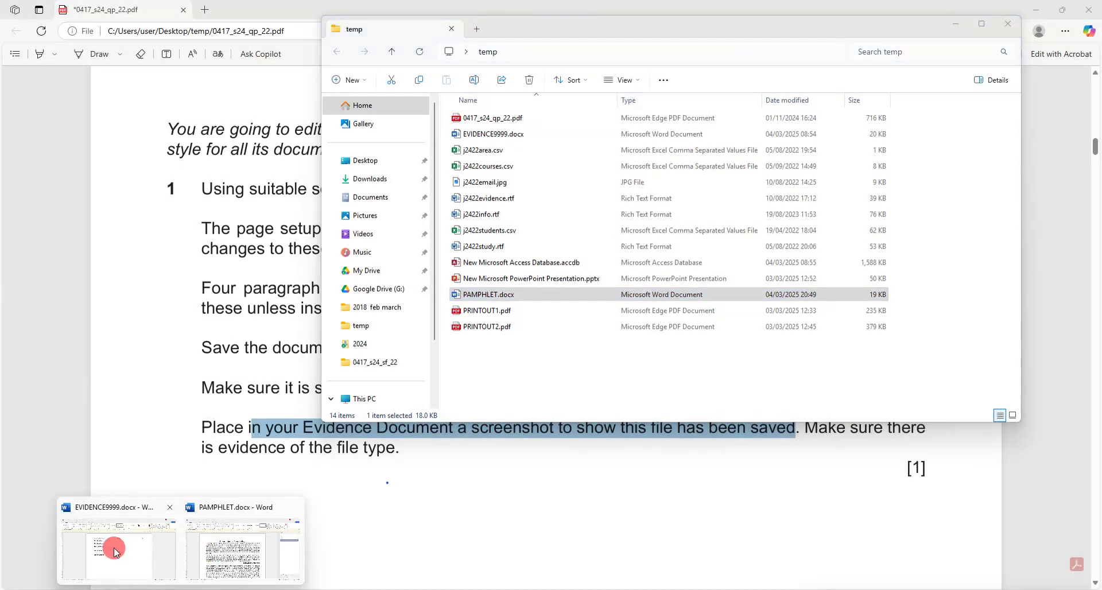
left_click(113, 547)
key("ctrl+v")
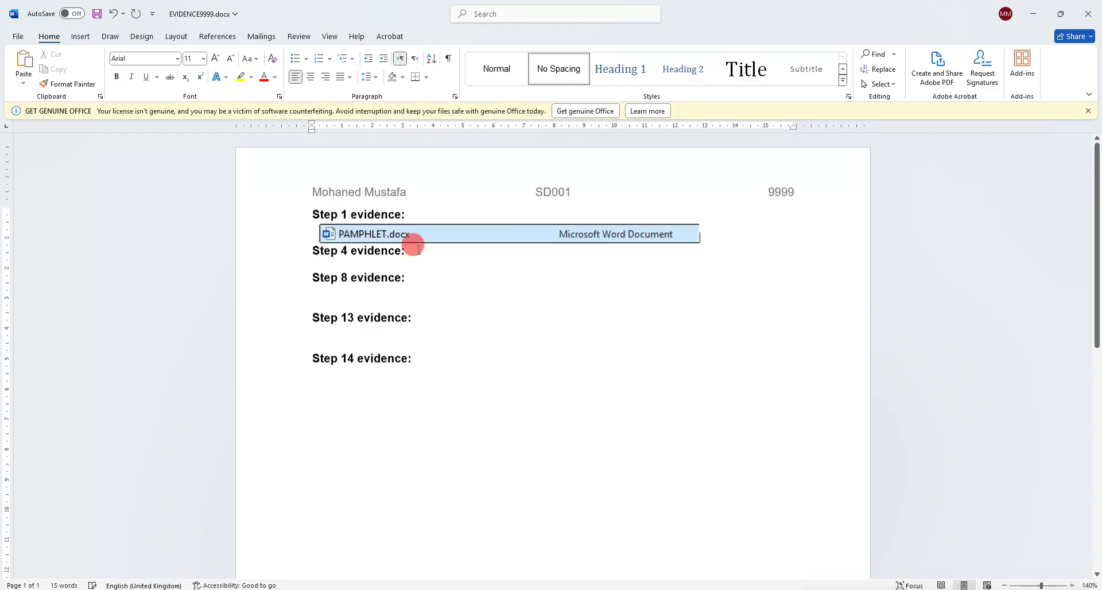
left_click(630, 234)
left_click(187, 576)
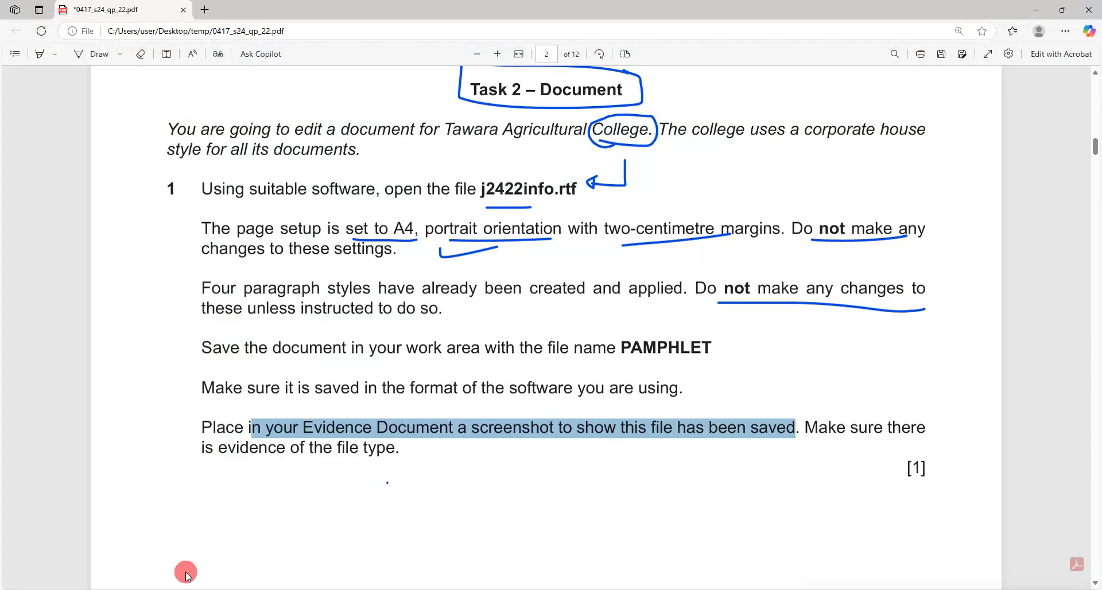
Copy 'Information updated by:' from question 2 and bring PAMPHLET.docx up in Word.
scroll(372, 325, "down", 10)
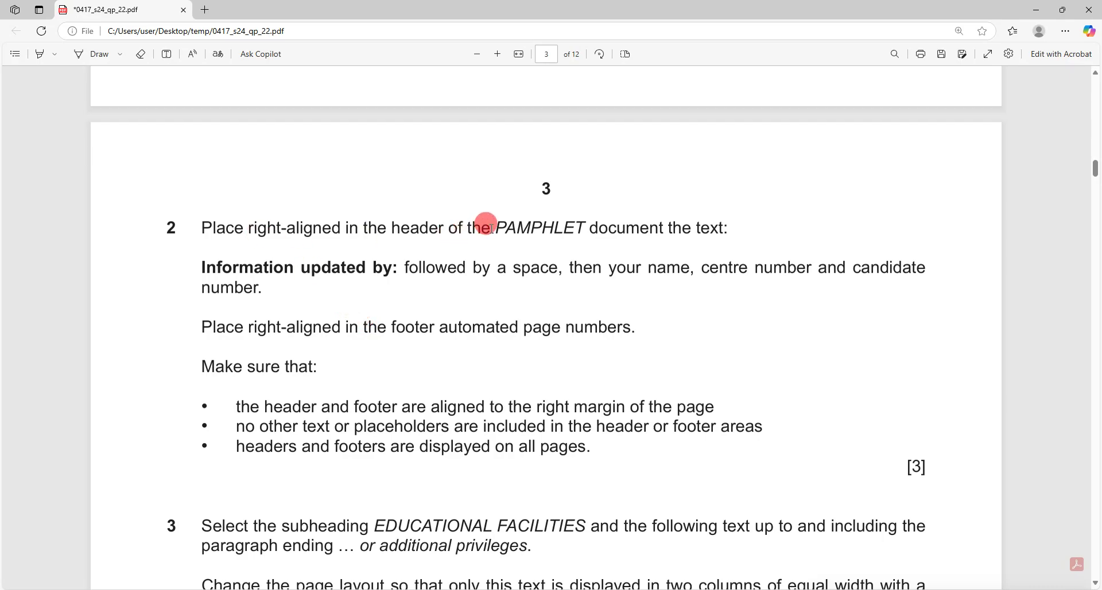
left_click_drag(492, 229, 659, 229)
left_click_drag(201, 265, 382, 265)
key("ctrl+c")
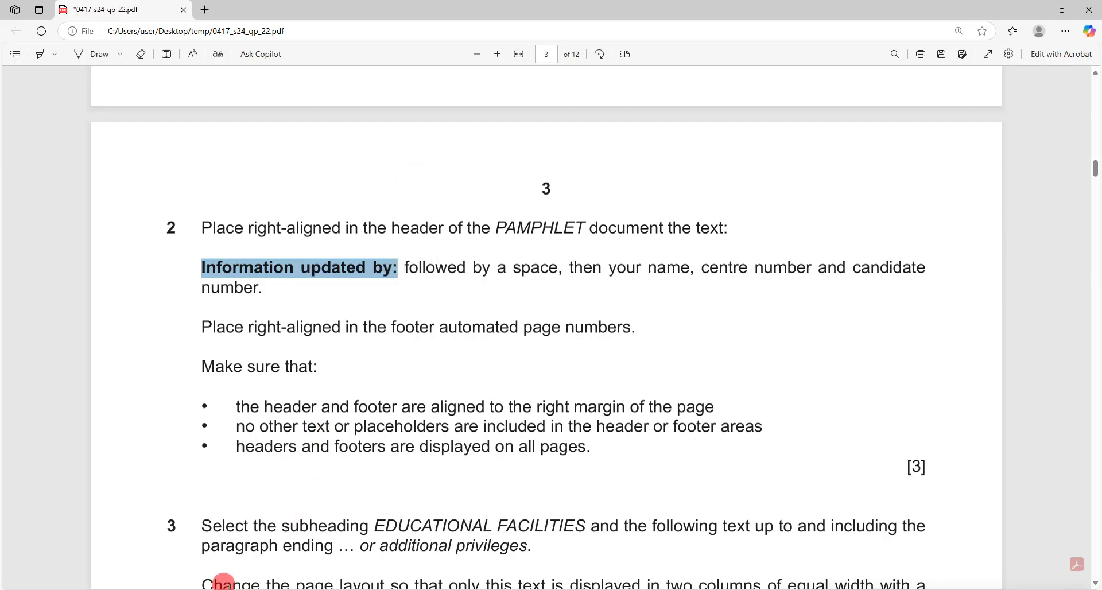
mouse_move(181, 589)
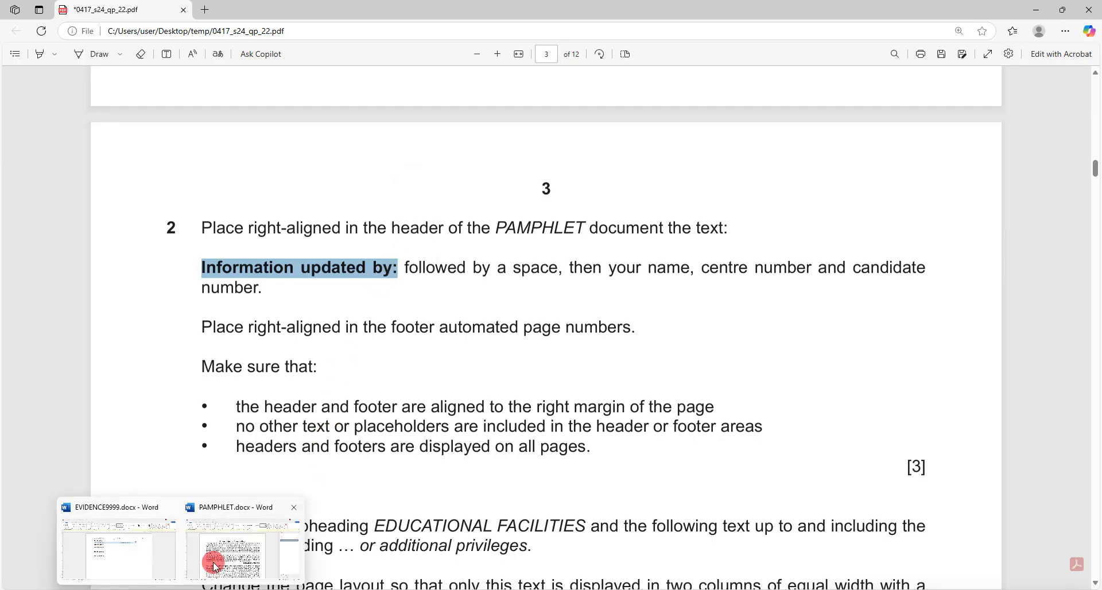
left_click(214, 565)
left_click(80, 36)
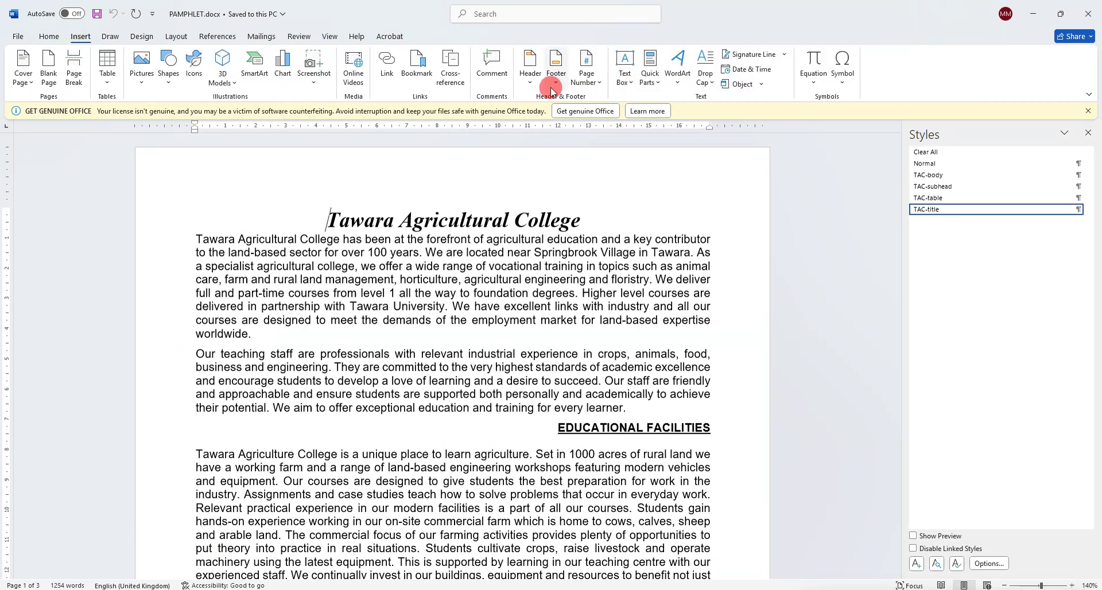
Add a right-side header 'Information updated by:' with the candidate's name and numbers, removing other placeholders.
left_click(526, 80)
left_click(592, 218)
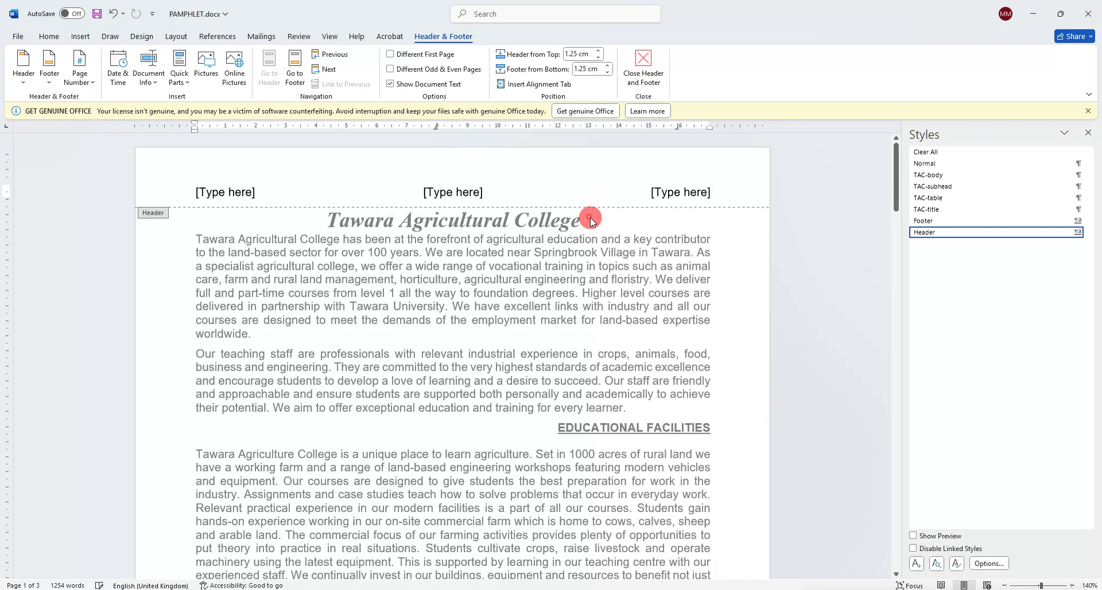
left_click(460, 188)
key("Delete")
left_click(240, 193)
key("Delete")
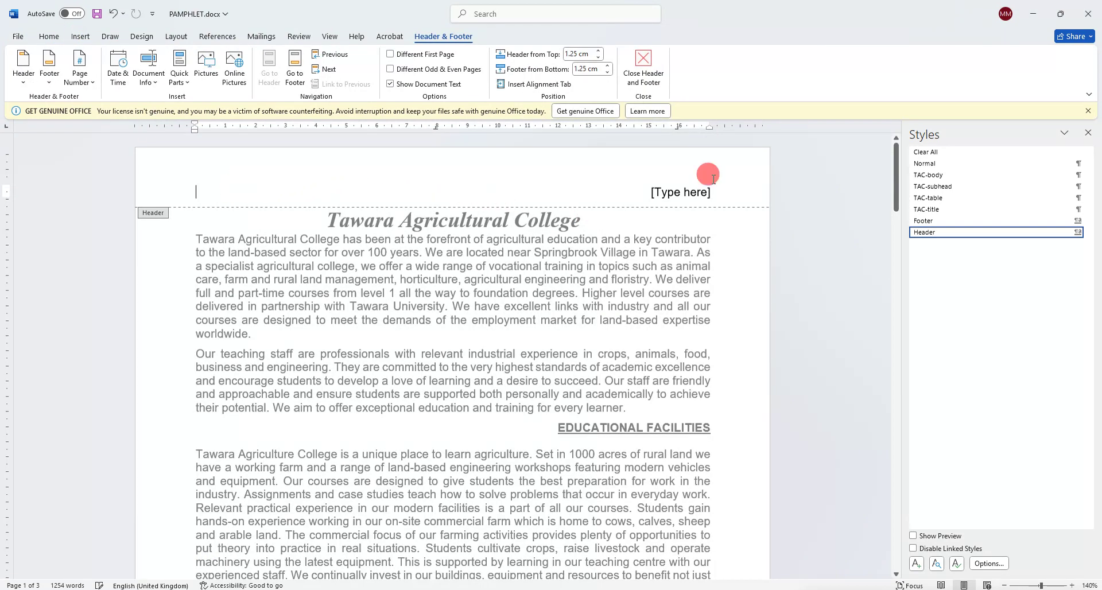
left_click(676, 195)
key("ctrl+v")
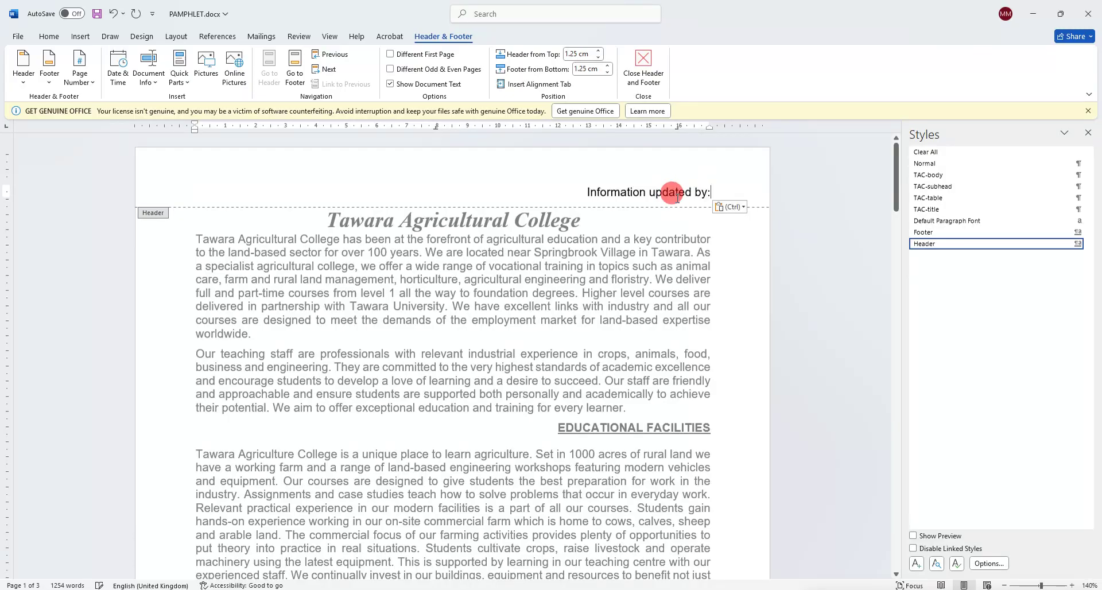
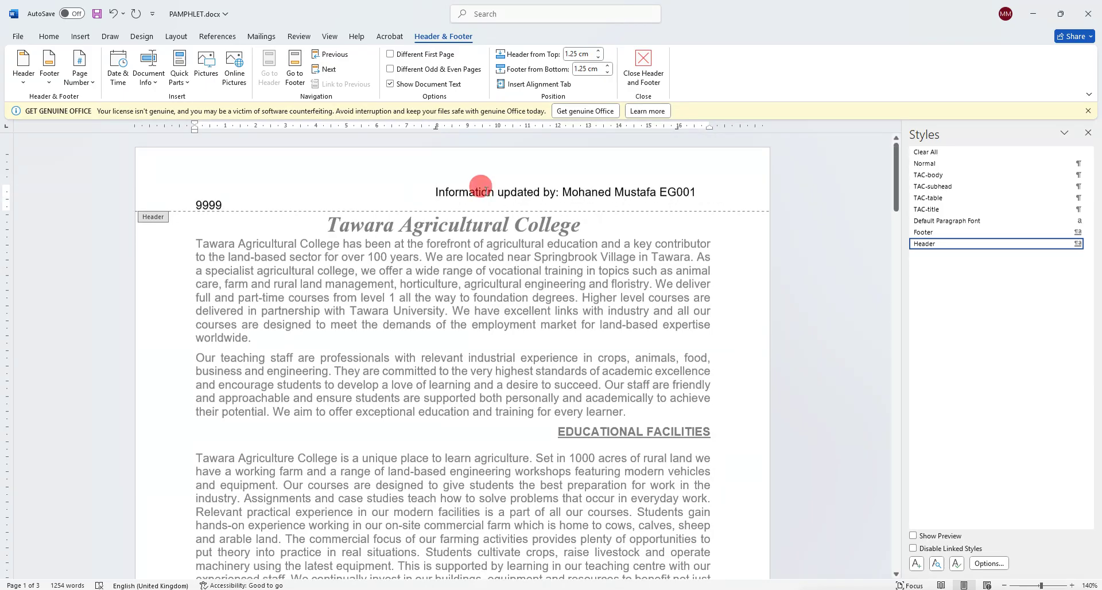
double_click(419, 337)
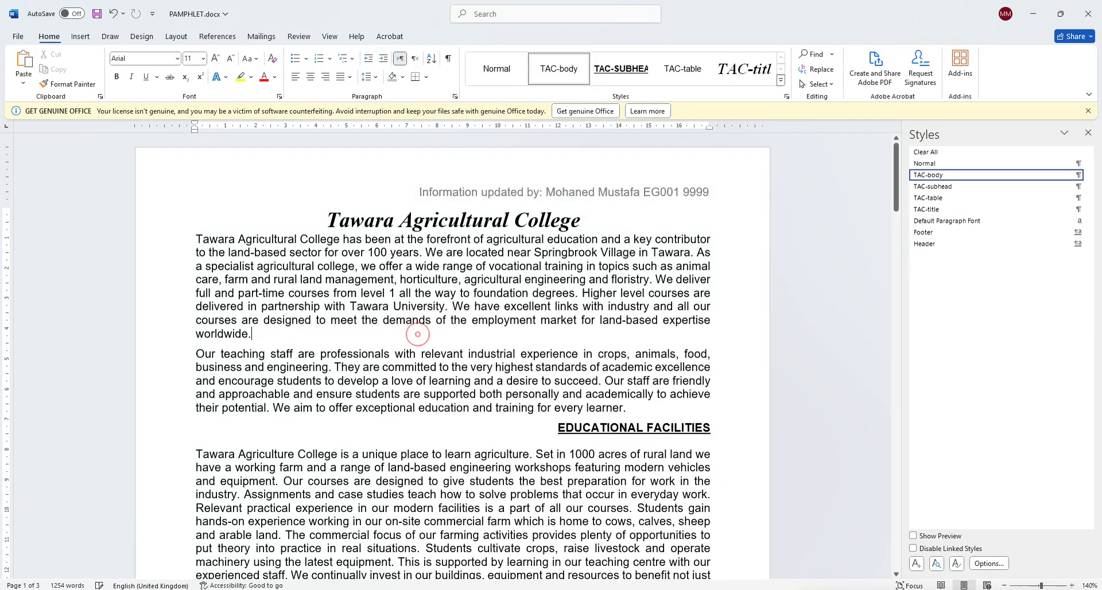
Insert a Blank (Three Columns) footer and delete its left and middle placeholders.
left_click(127, 580)
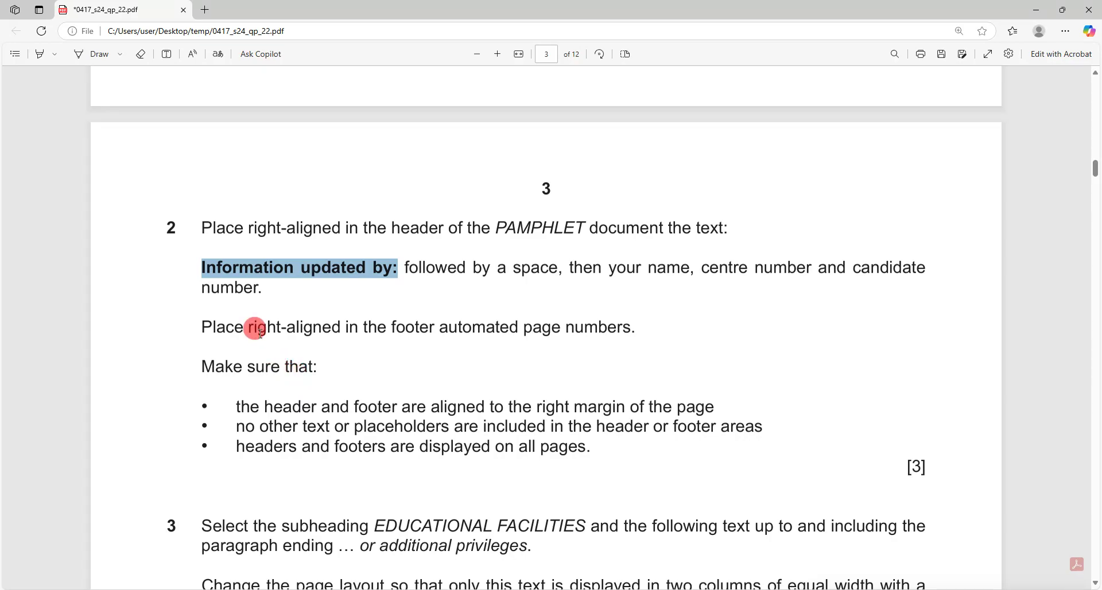
left_click_drag(218, 328, 644, 313)
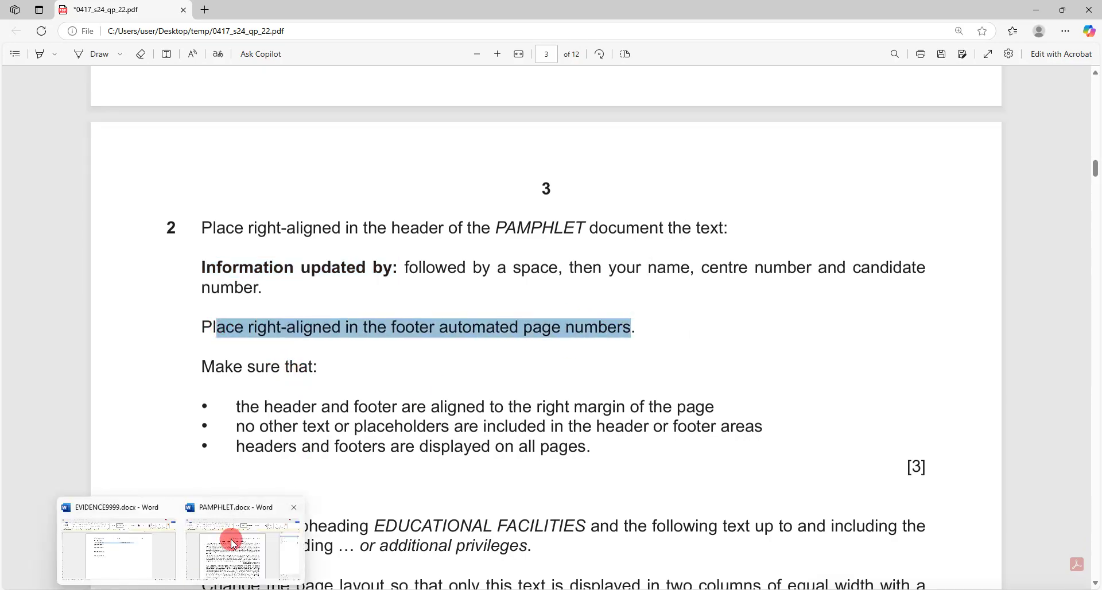
left_click(242, 537)
left_click(80, 38)
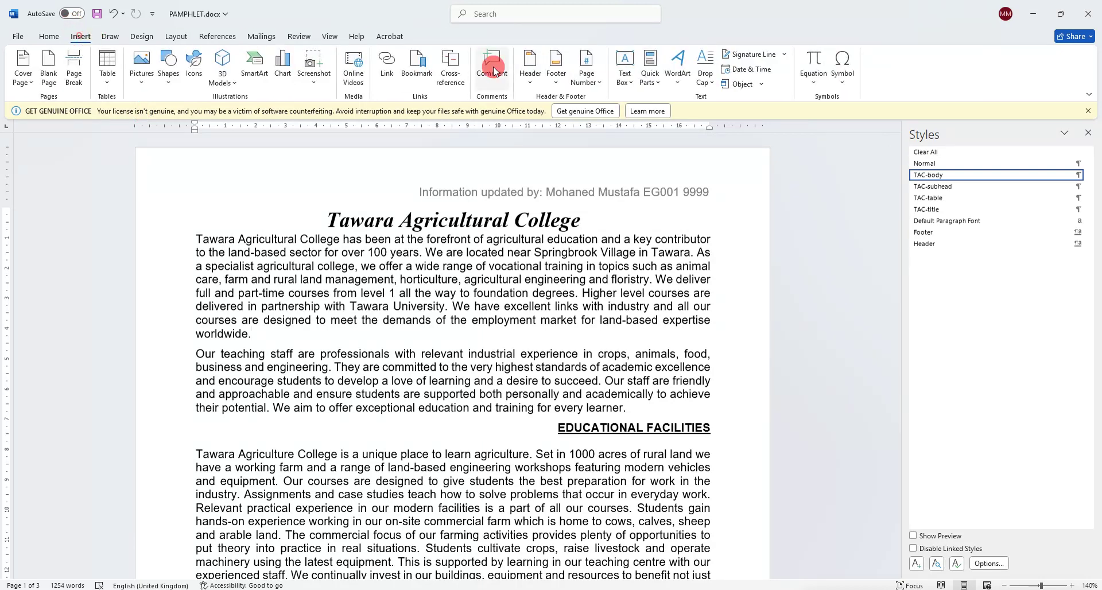
left_click(556, 66)
left_click(649, 213)
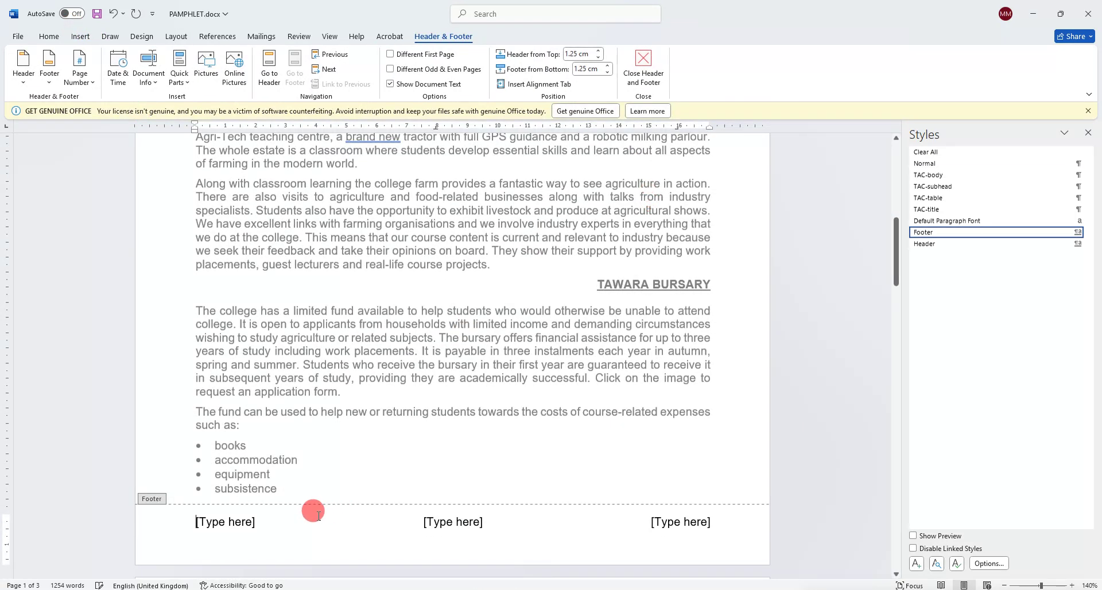
key("Delete")
left_click(453, 522)
key("Delete")
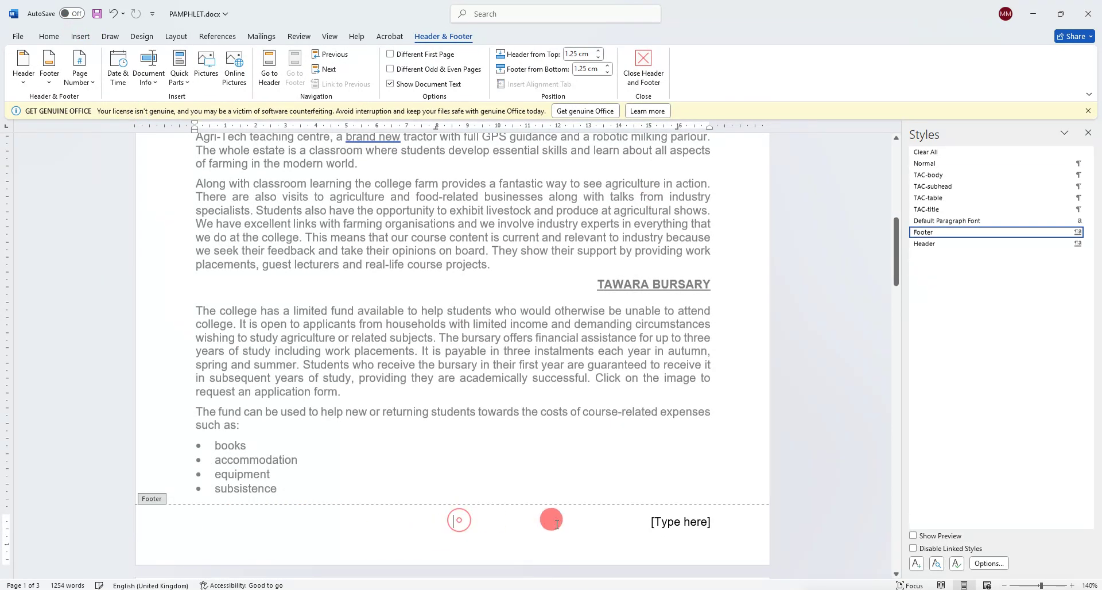
left_click(677, 522)
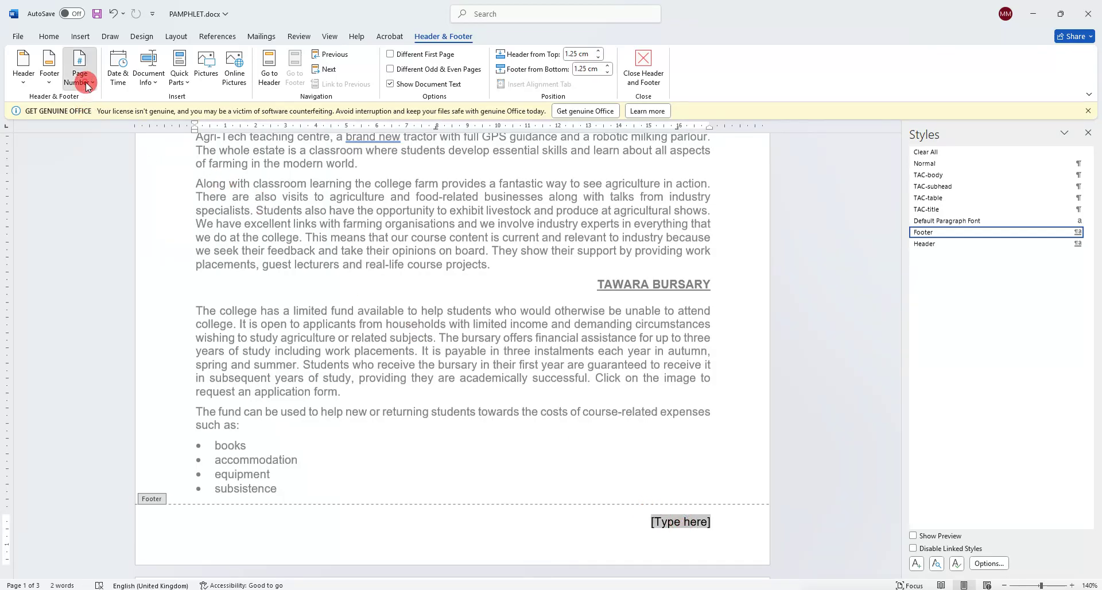
Put a Plain Number page number in the right footer slot and check the alignment requirements.
left_click(80, 63)
mouse_move(115, 149)
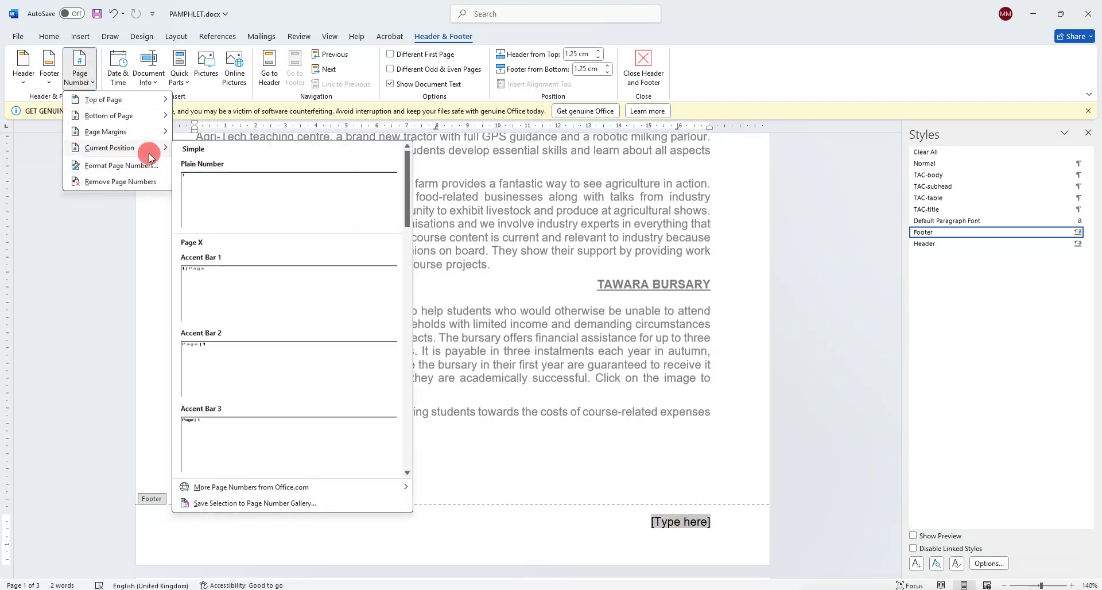
left_click(282, 220)
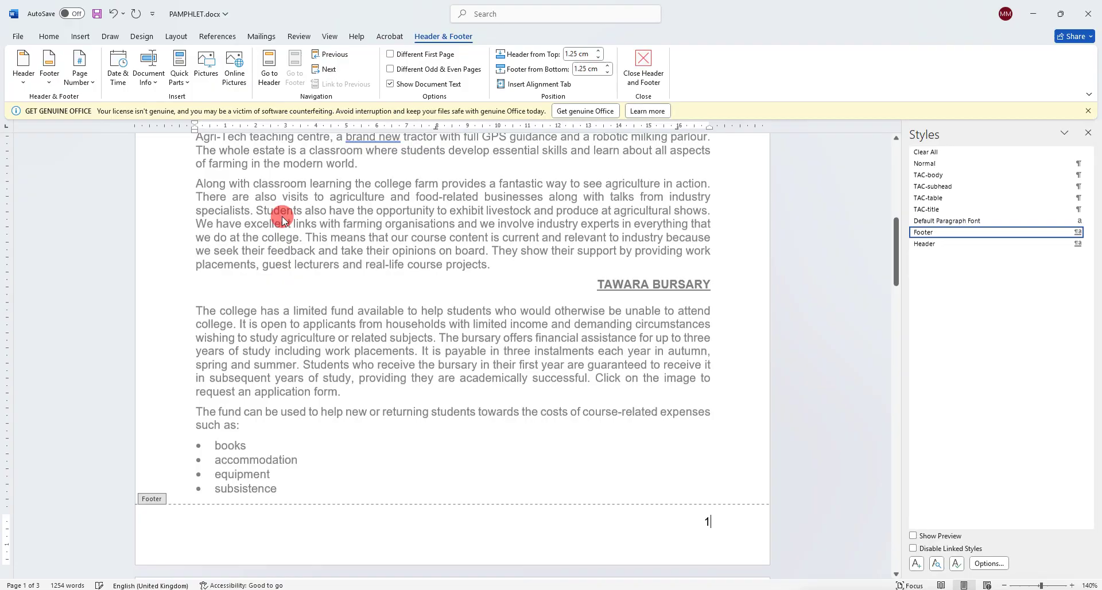
double_click(466, 332)
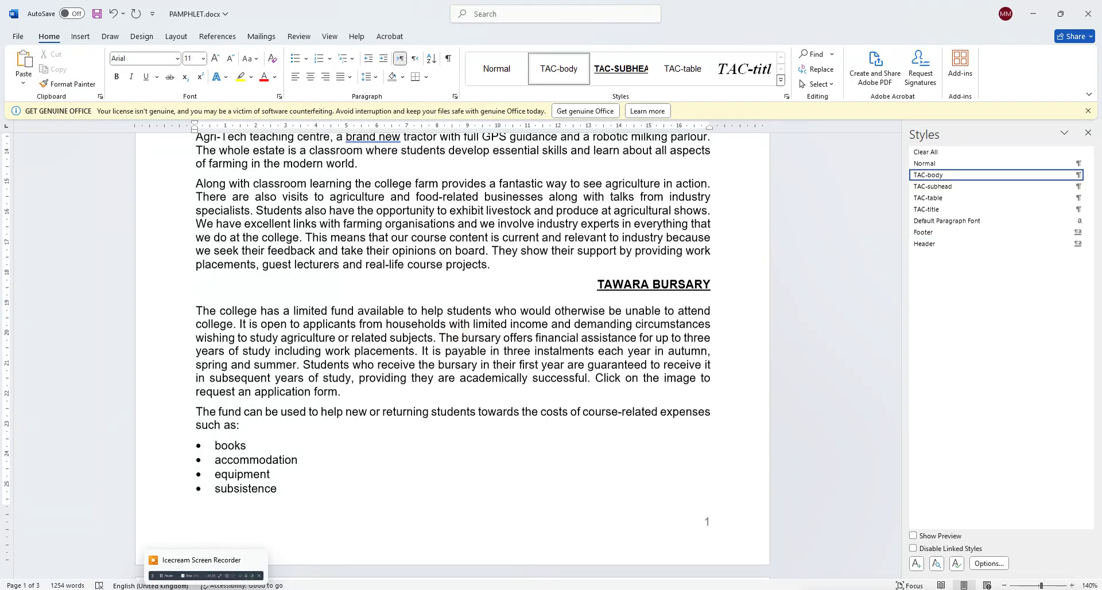
key("alt+Tab")
left_click_drag(251, 413, 733, 405)
left_click_drag(253, 427, 717, 421)
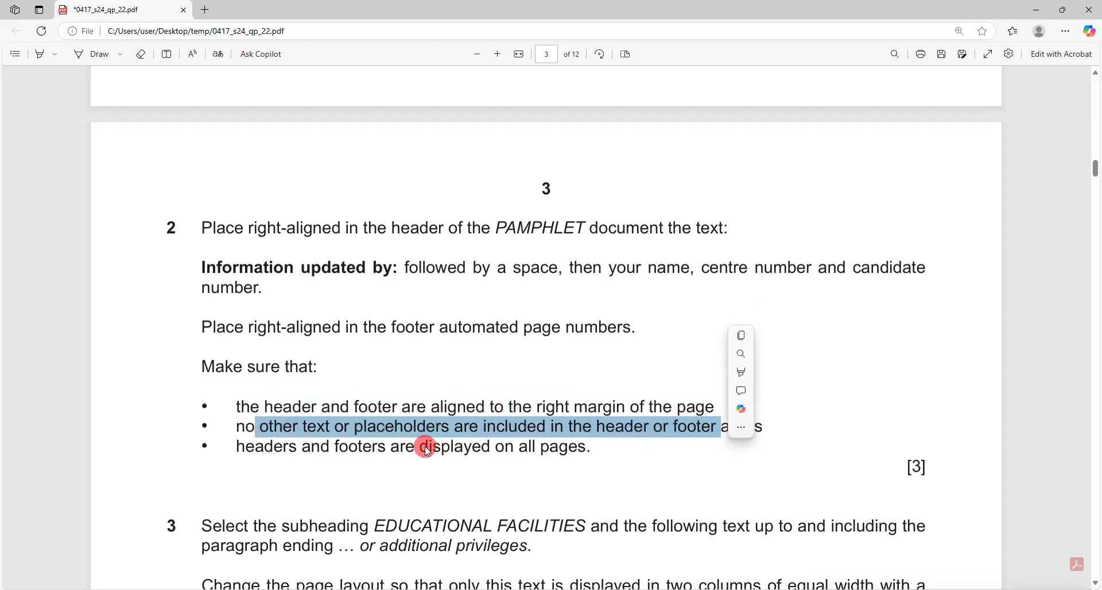
left_click_drag(242, 446, 571, 436)
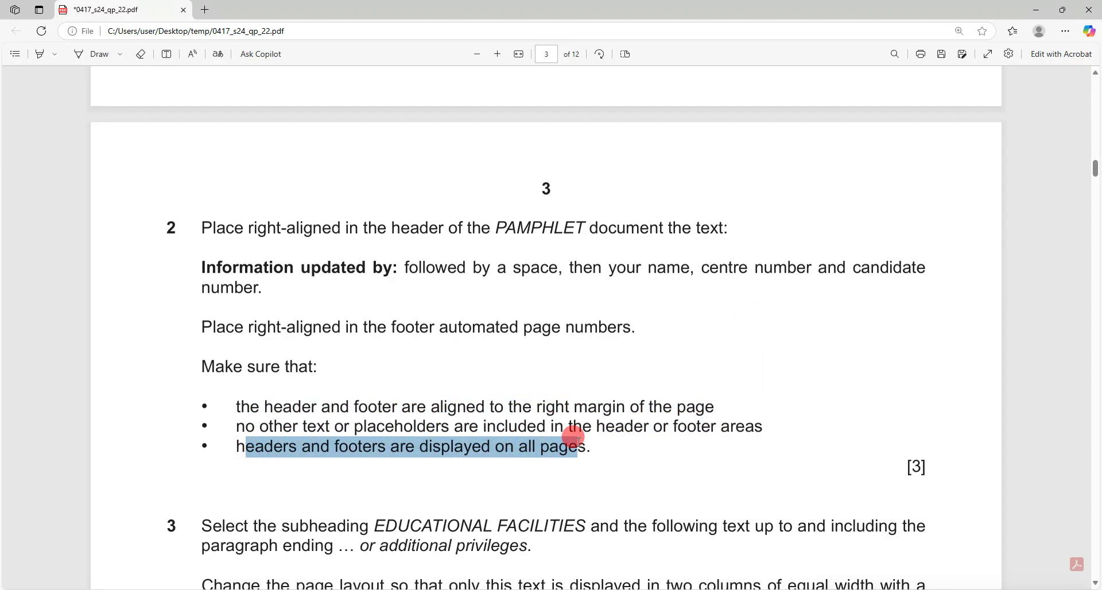
scroll(303, 446, "down", 4)
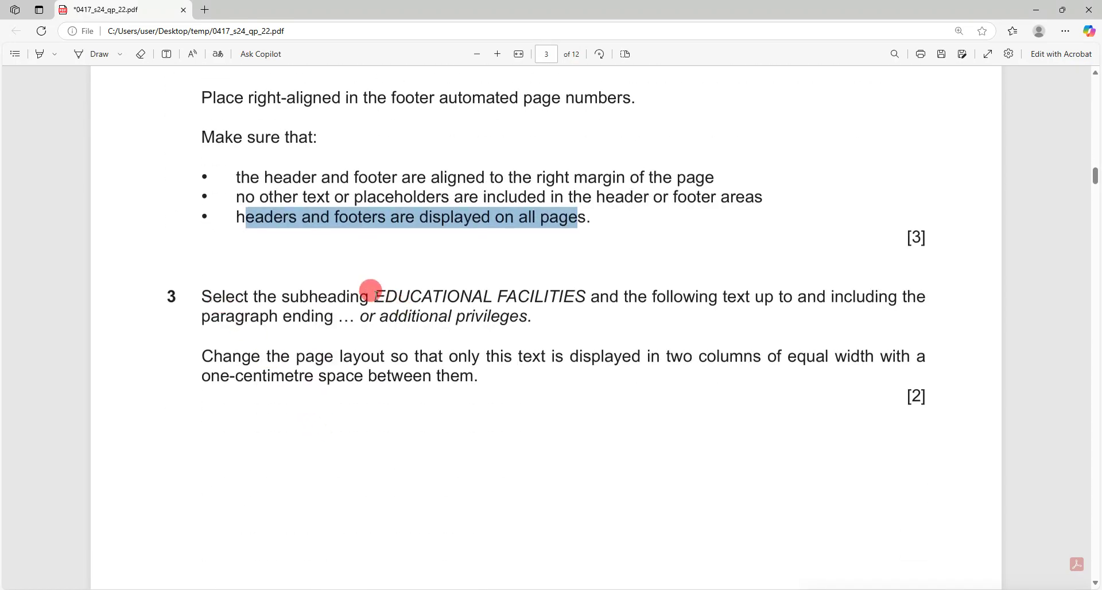
left_click_drag(376, 295, 383, 318)
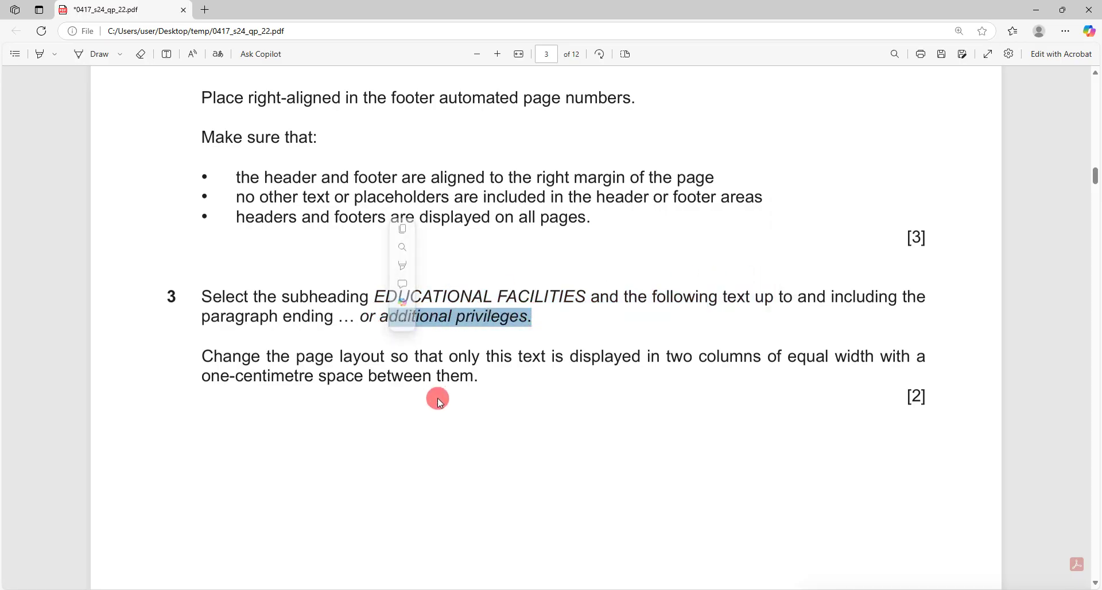
left_click_drag(661, 351, 852, 355)
left_click_drag(205, 373, 376, 377)
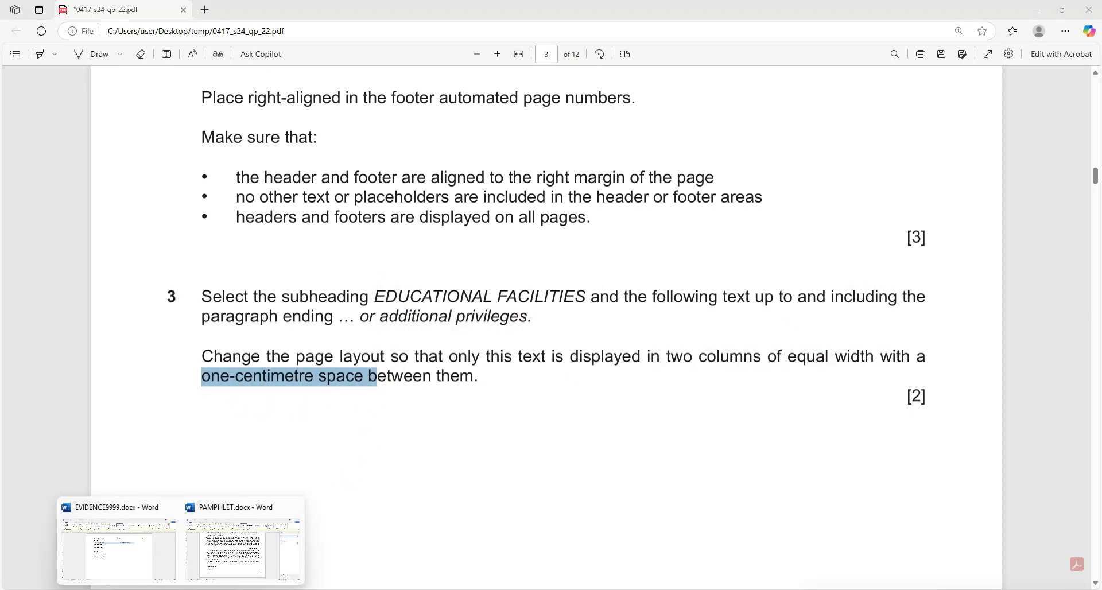
left_click(226, 548)
Format EDUCATIONAL FACILITIES through 'privileges.' as two columns with 1 cm spacing.
scroll(348, 510, "up", 5)
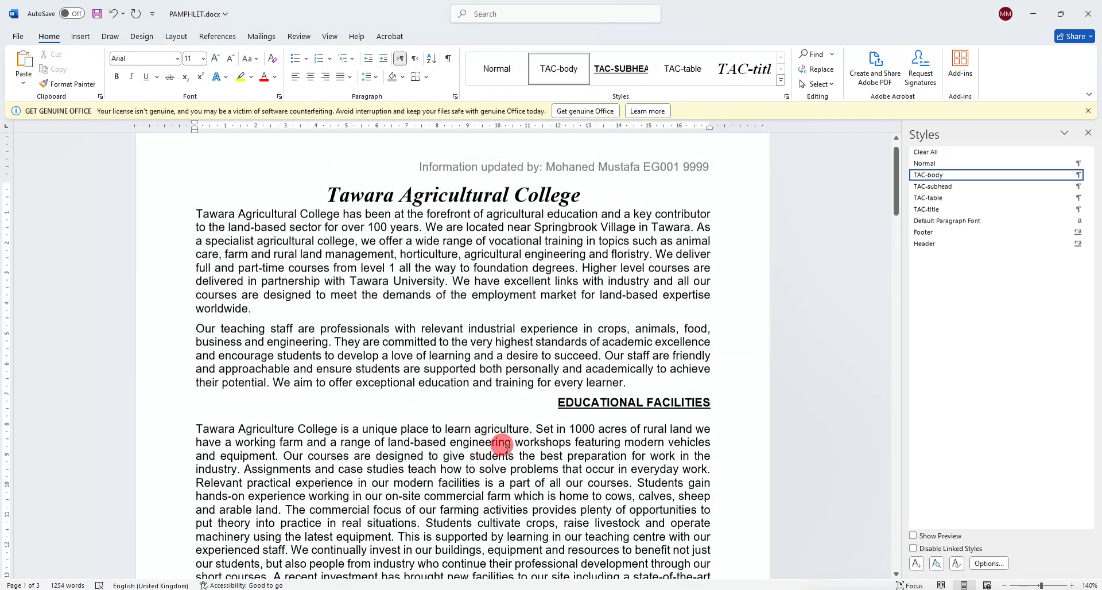
left_click_drag(541, 405, 319, 391)
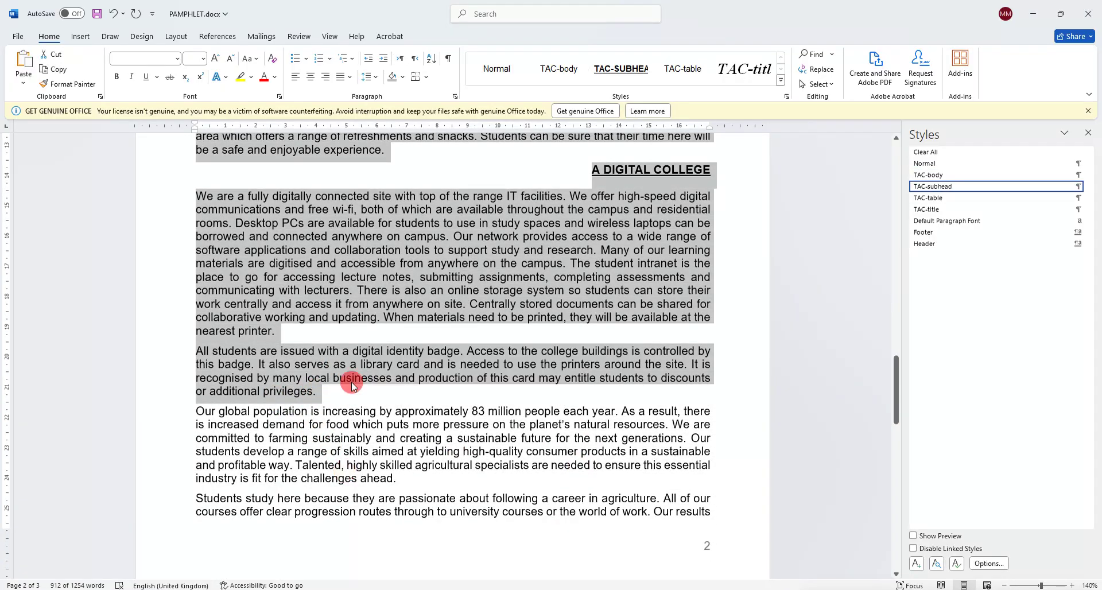
left_click(176, 36)
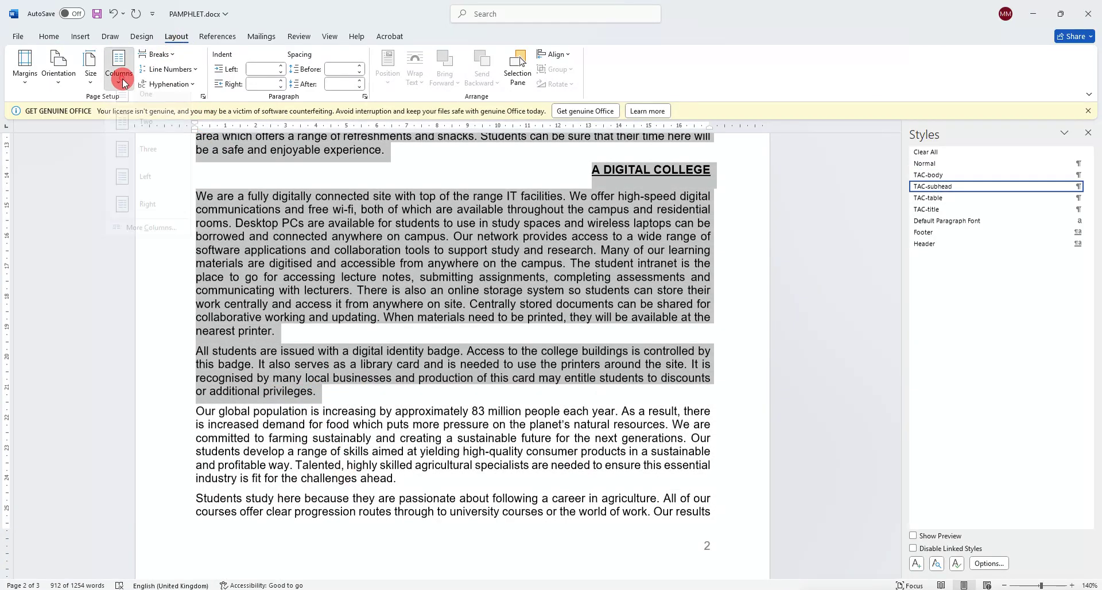
left_click(119, 69)
left_click(166, 244)
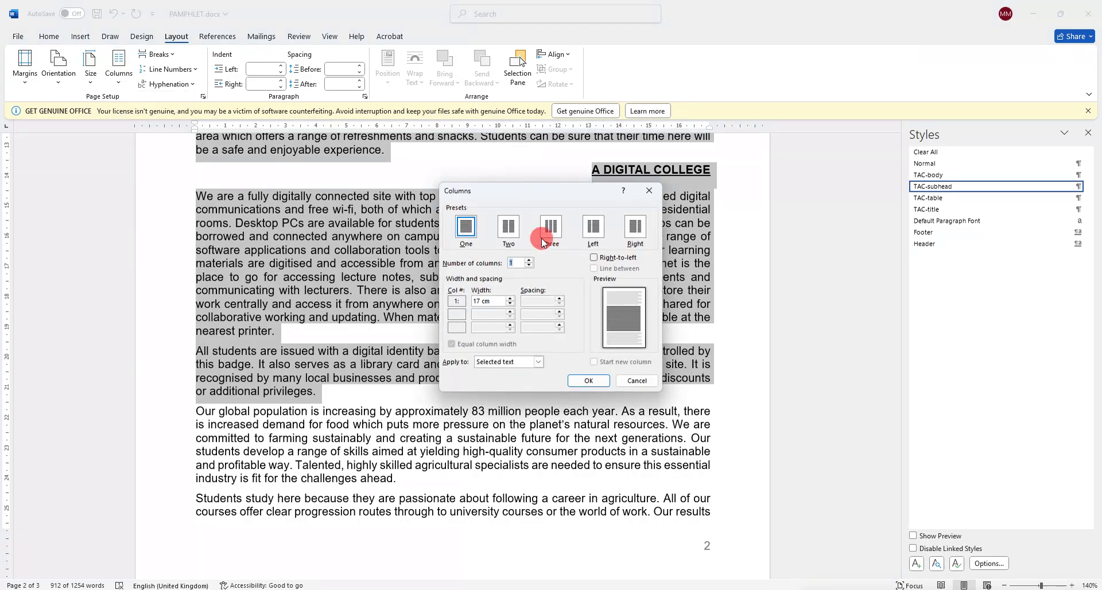
left_click(498, 225)
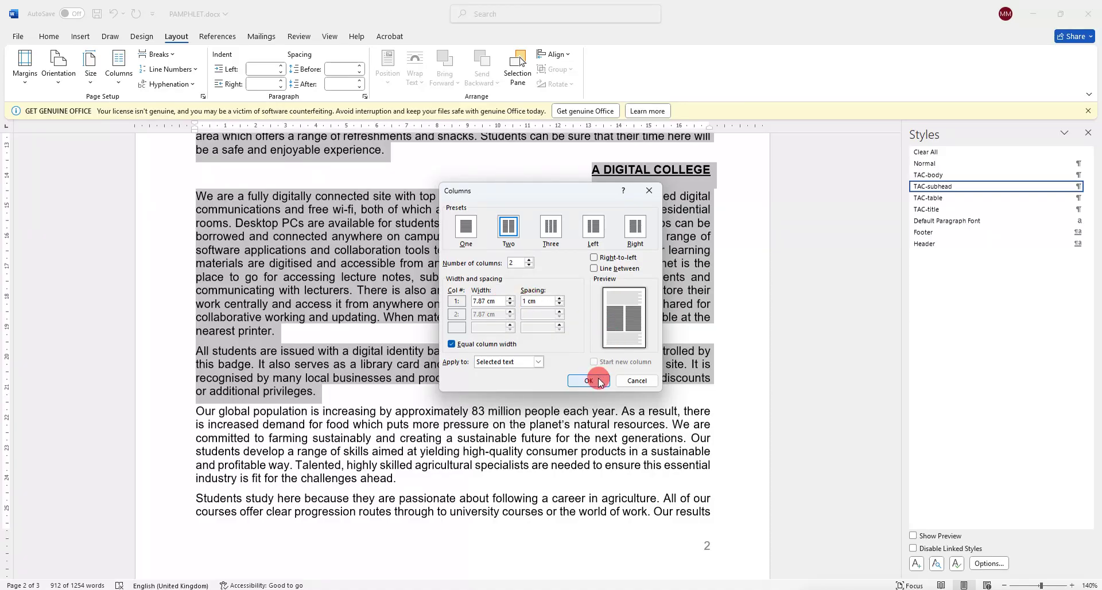
left_click(589, 380)
left_click(172, 560)
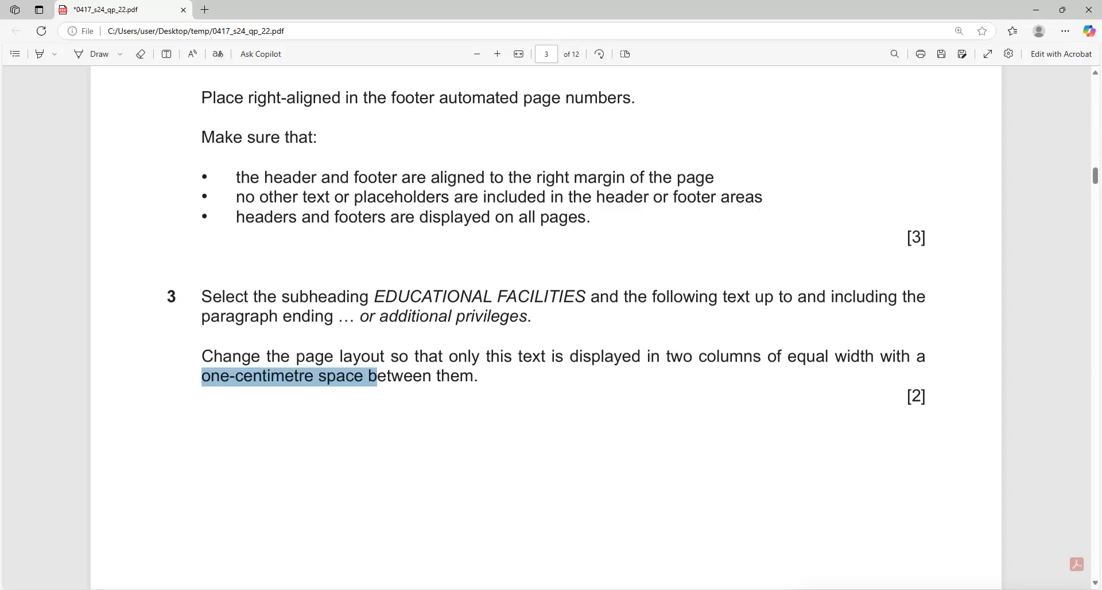
Mark question 4's TAC-subhead instruction and underline its serif requirement in ink, then return to PAMPHLET.docx.
scroll(359, 445, "down", 10)
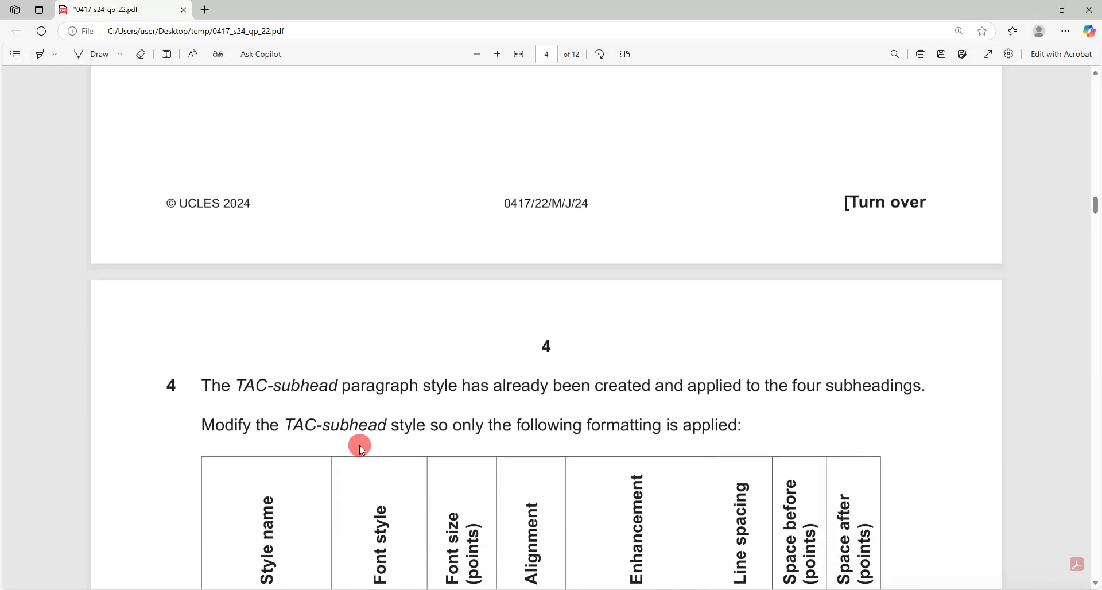
scroll(359, 446, "down", 3)
left_click_drag(256, 212, 351, 213)
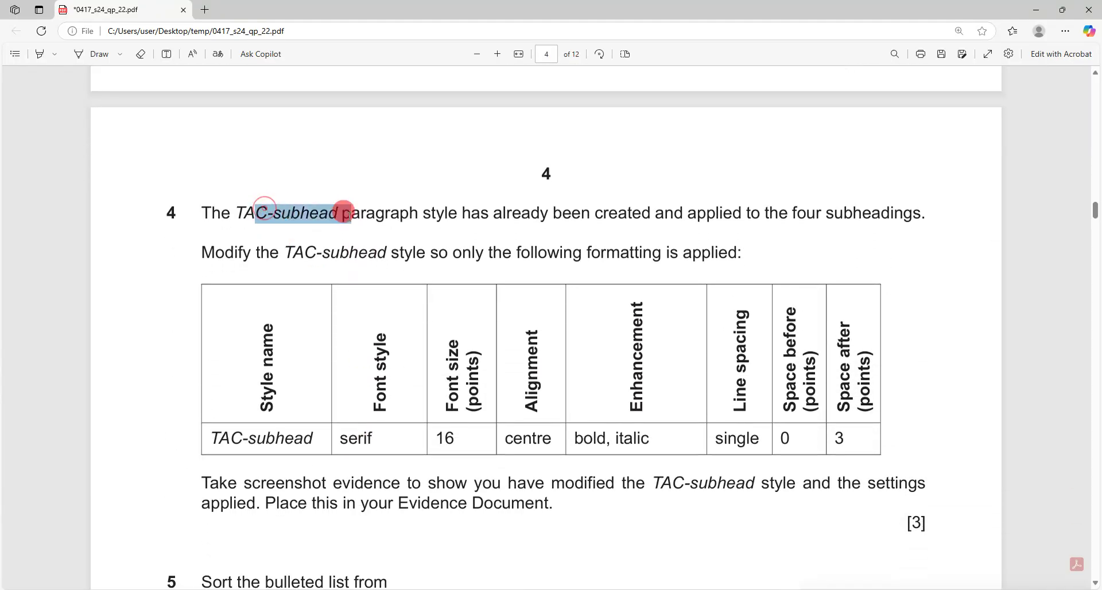
left_click_drag(595, 212, 904, 212)
mouse_move(203, 252)
left_mouse_down()
mouse_move(746, 246)
mouse_move(502, 219)
mouse_move(455, 248)
left_mouse_up()
left_click(429, 265)
left_click(98, 54)
left_click_drag(340, 448, 648, 449)
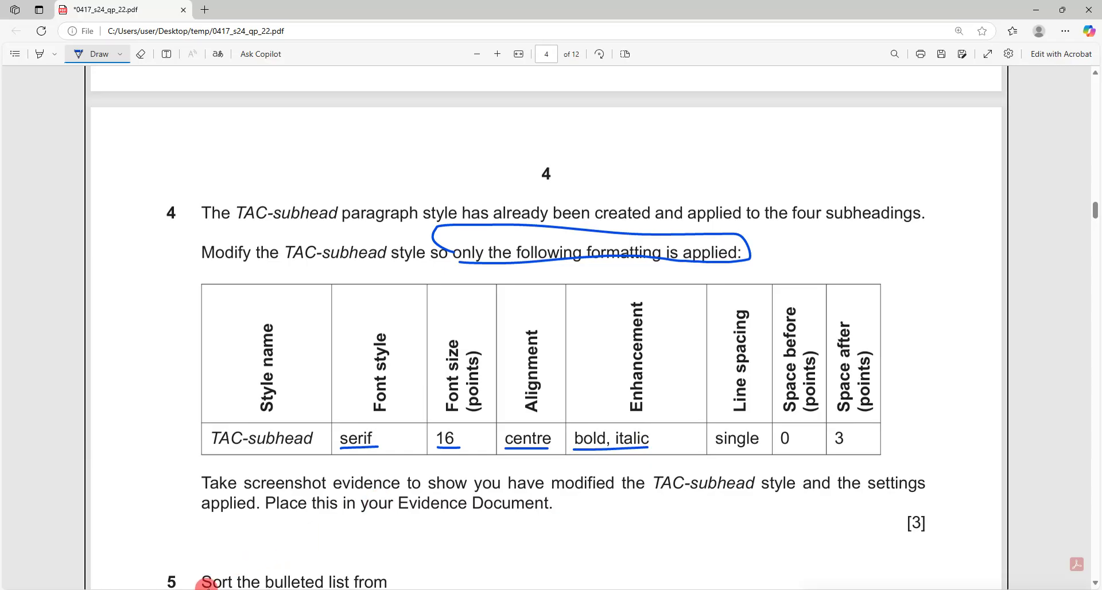
left_click(181, 589)
left_click(211, 572)
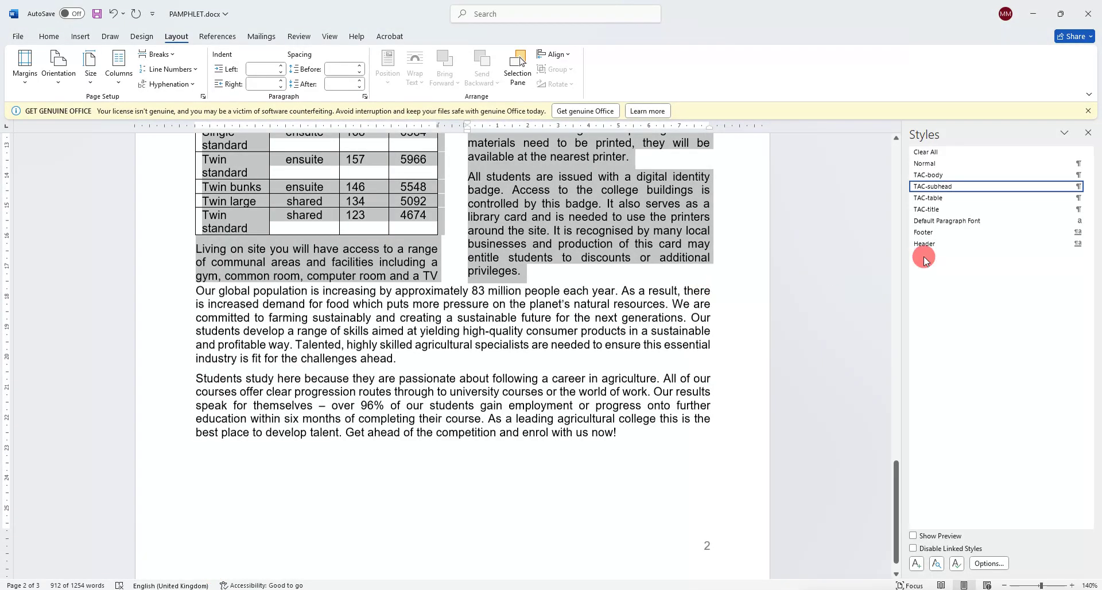
Open the Modify Style dialog for the TAC-subhead style from the Styles pane.
left_click(1088, 132)
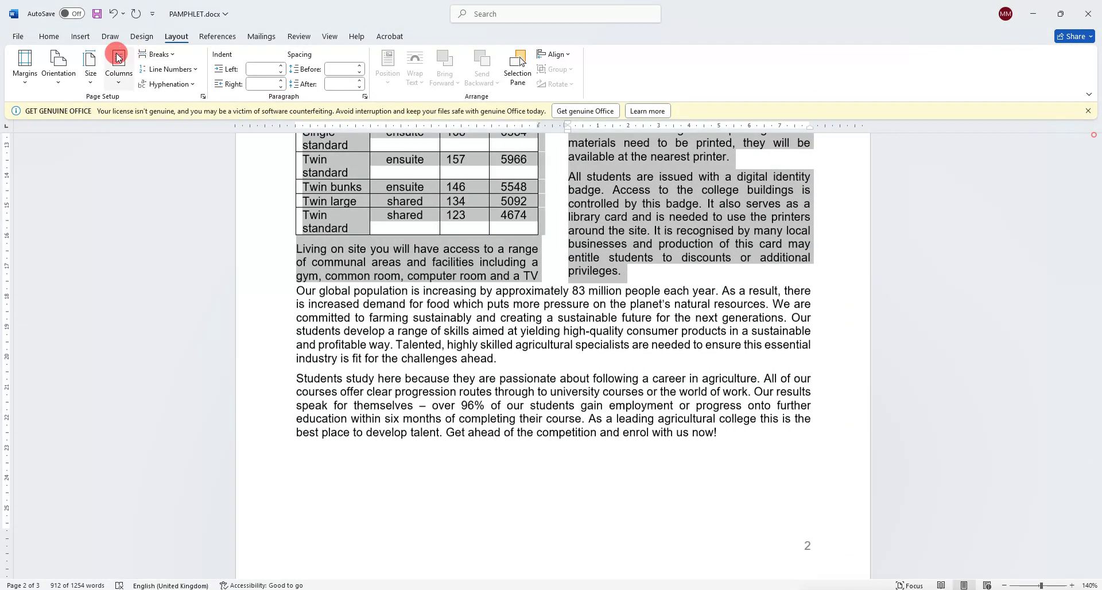
left_click(50, 36)
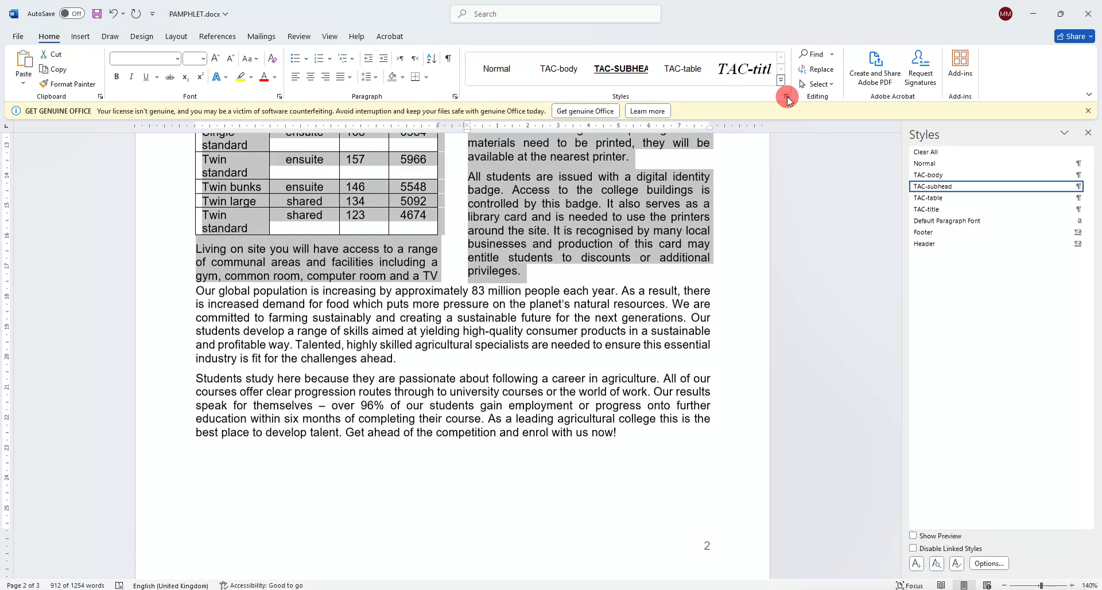
left_click(1089, 187)
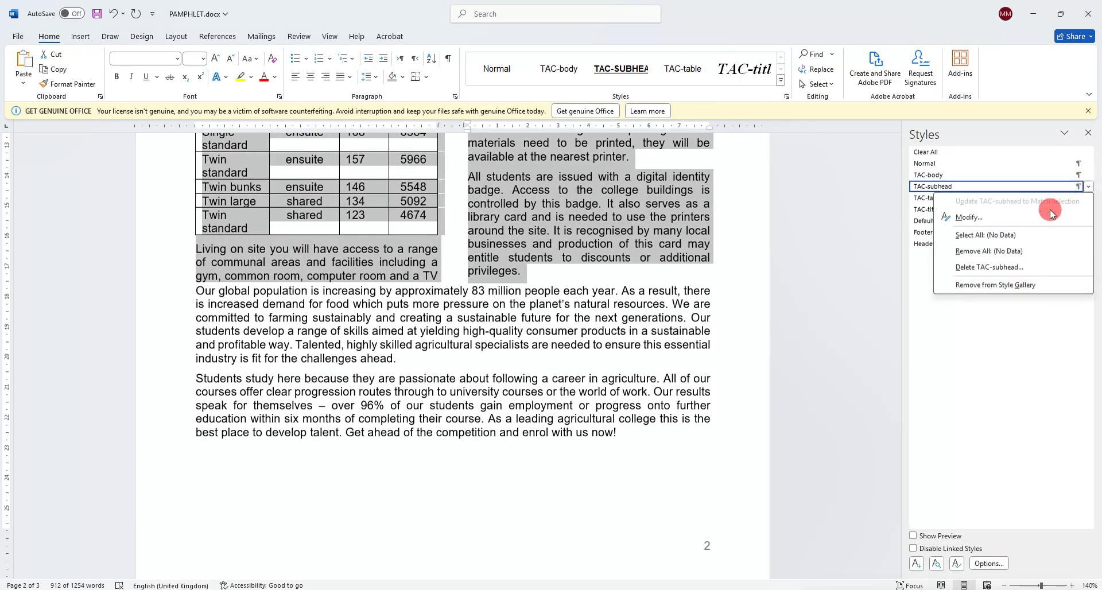
left_click(1042, 213)
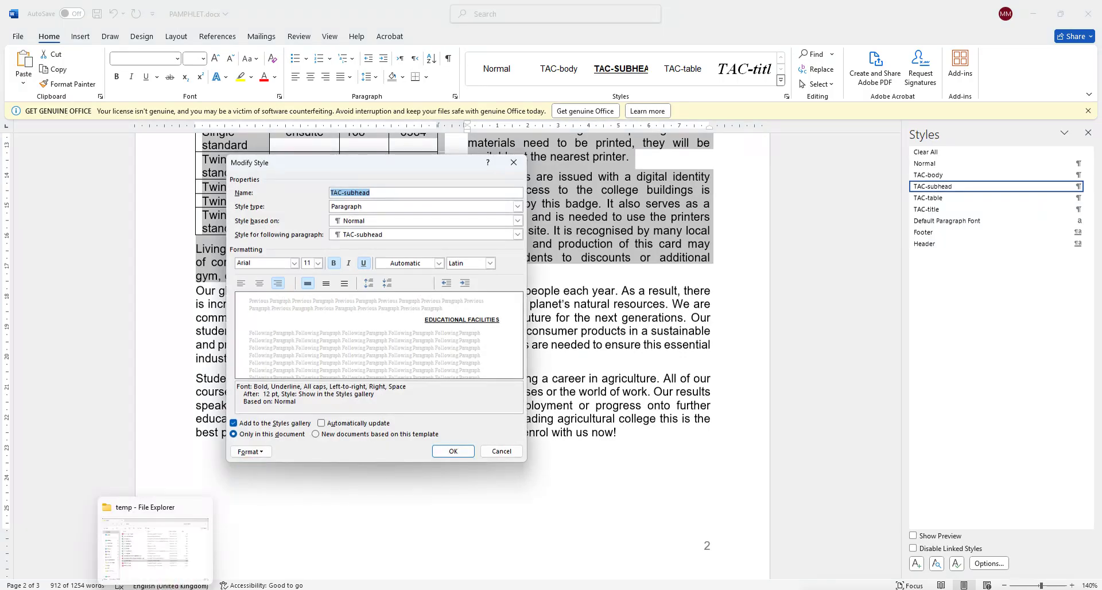
left_click(156, 542)
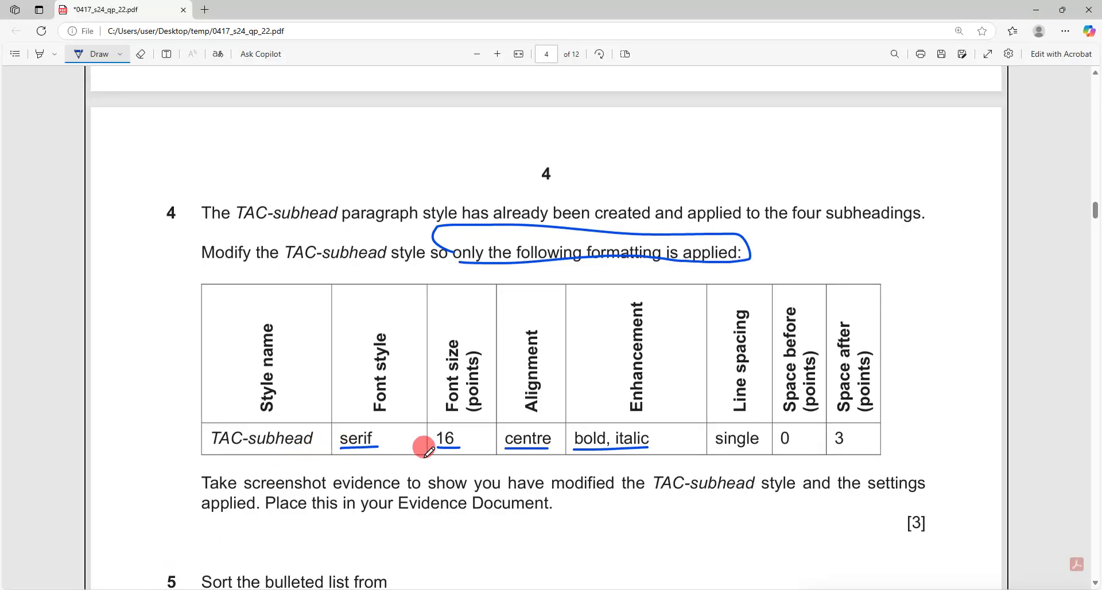
left_click(198, 588)
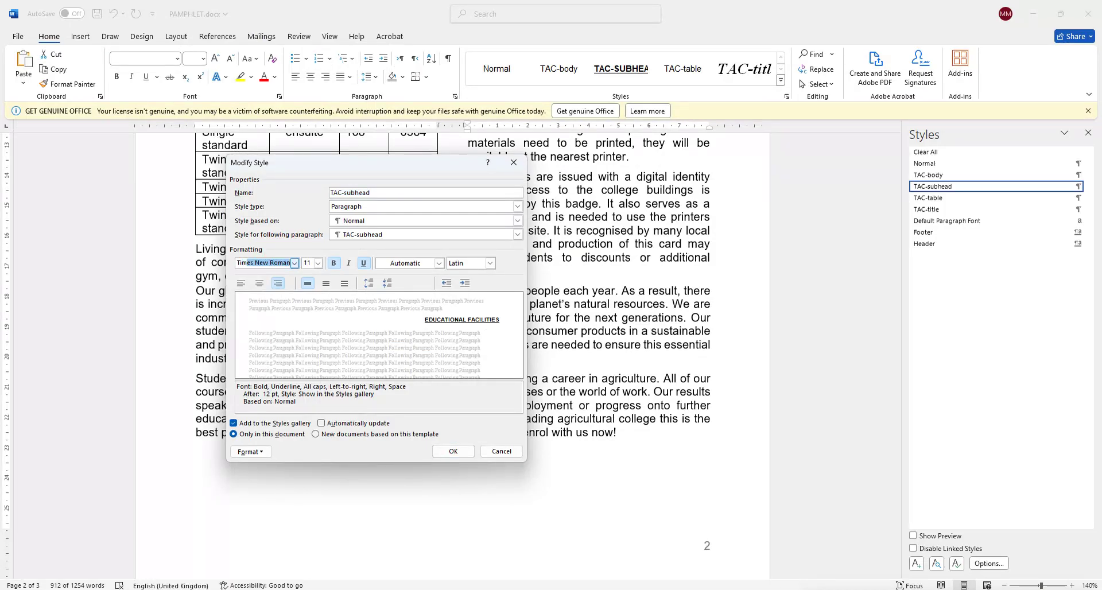
Set the TAC-subhead font to Times New Roman at 16 pt.
left_click(272, 262)
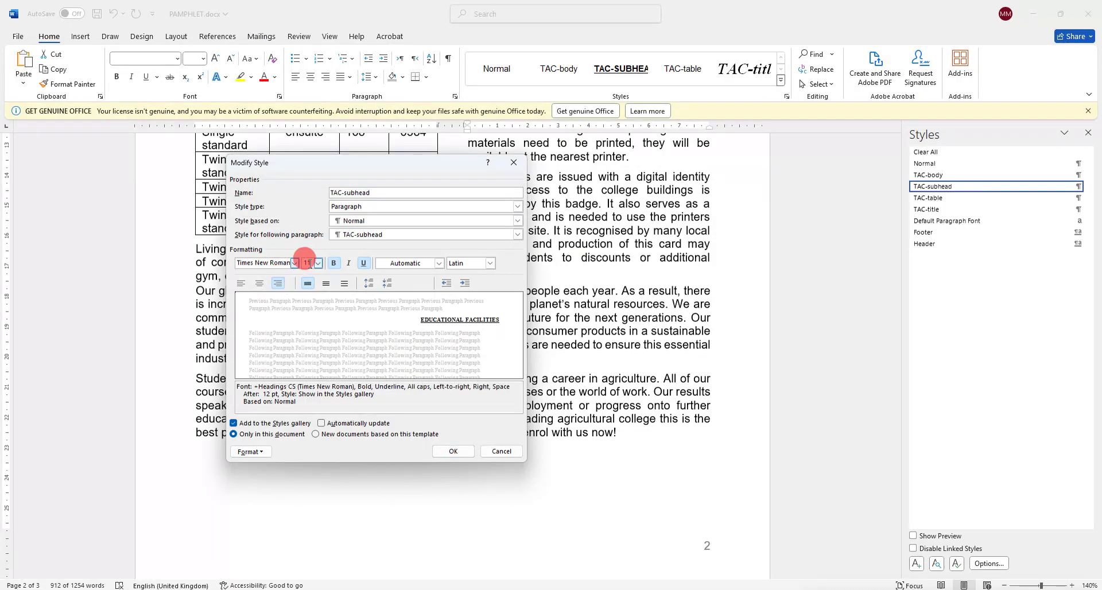
type("16")
left_click(305, 259)
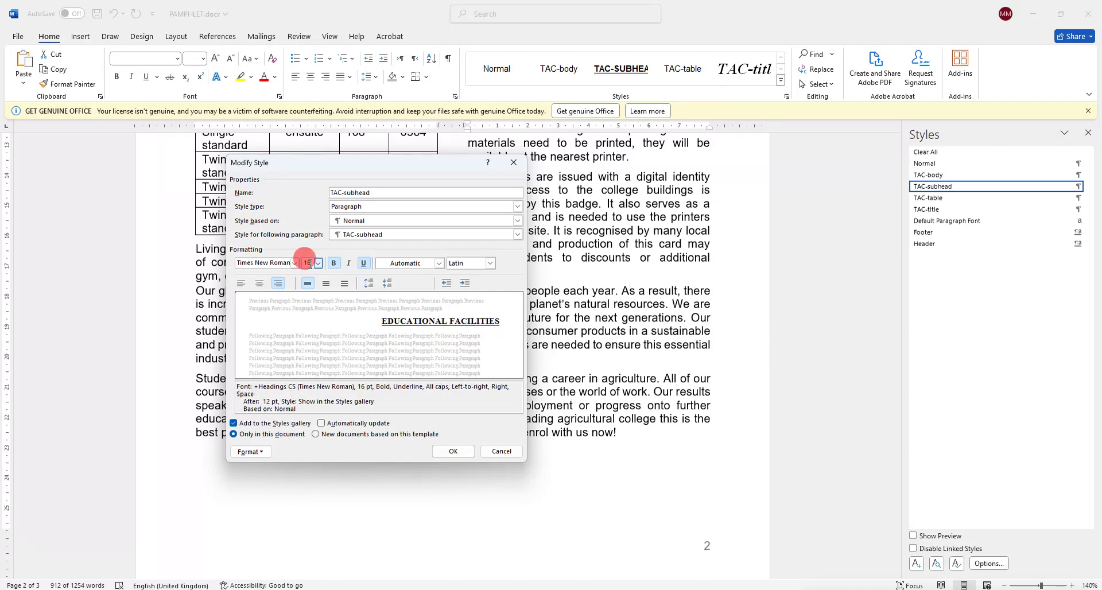
key("alt+Tab")
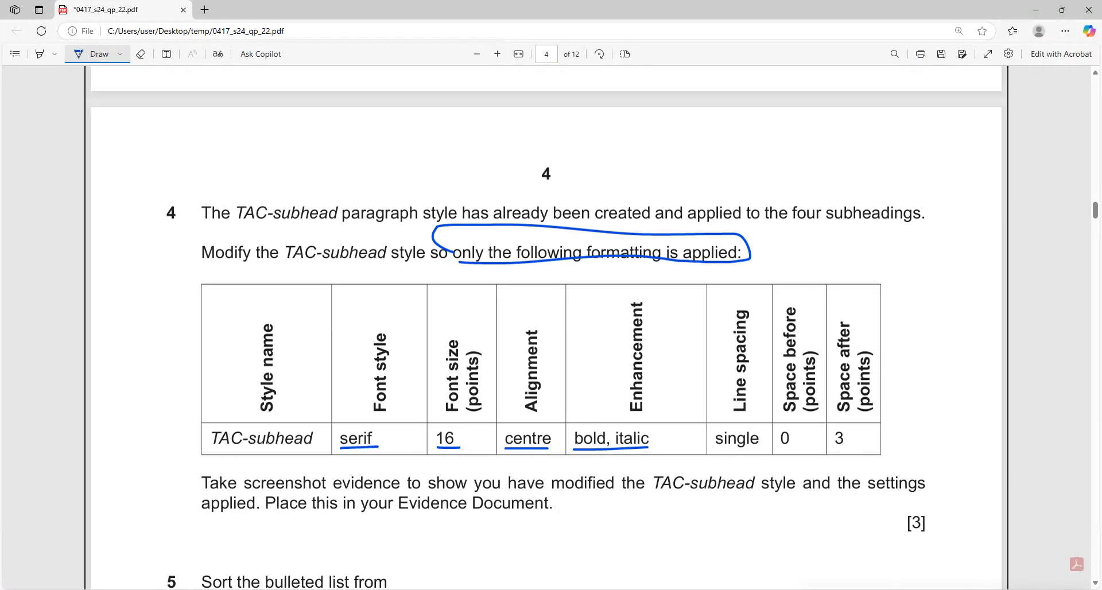
mouse_move(568, 436)
left_mouse_down()
mouse_move(504, 423)
mouse_move(603, 452)
left_mouse_up()
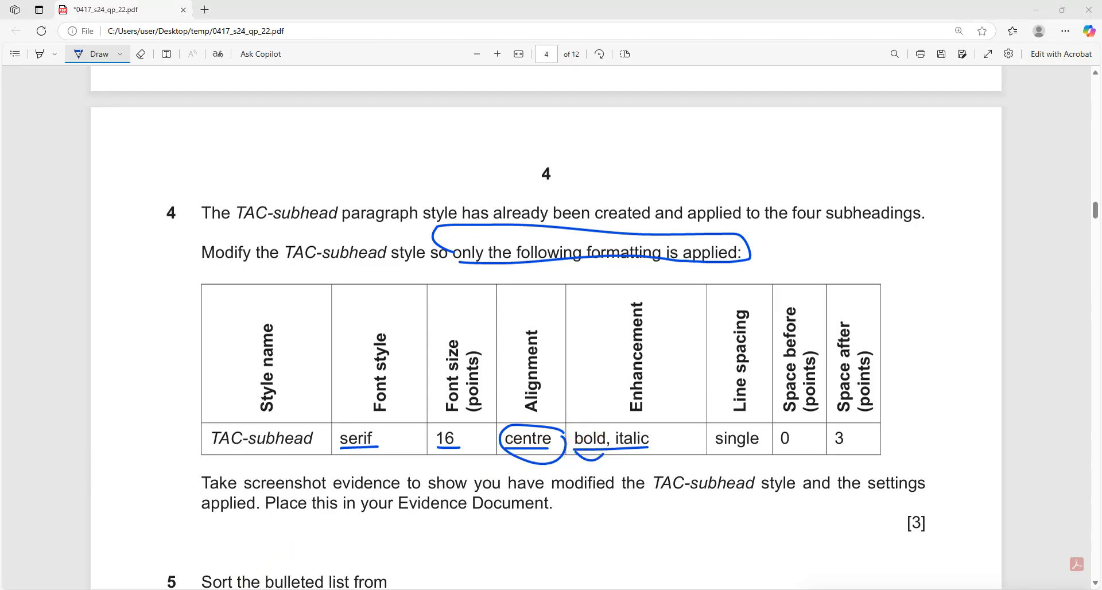
mouse_move(167, 576)
left_click(222, 557)
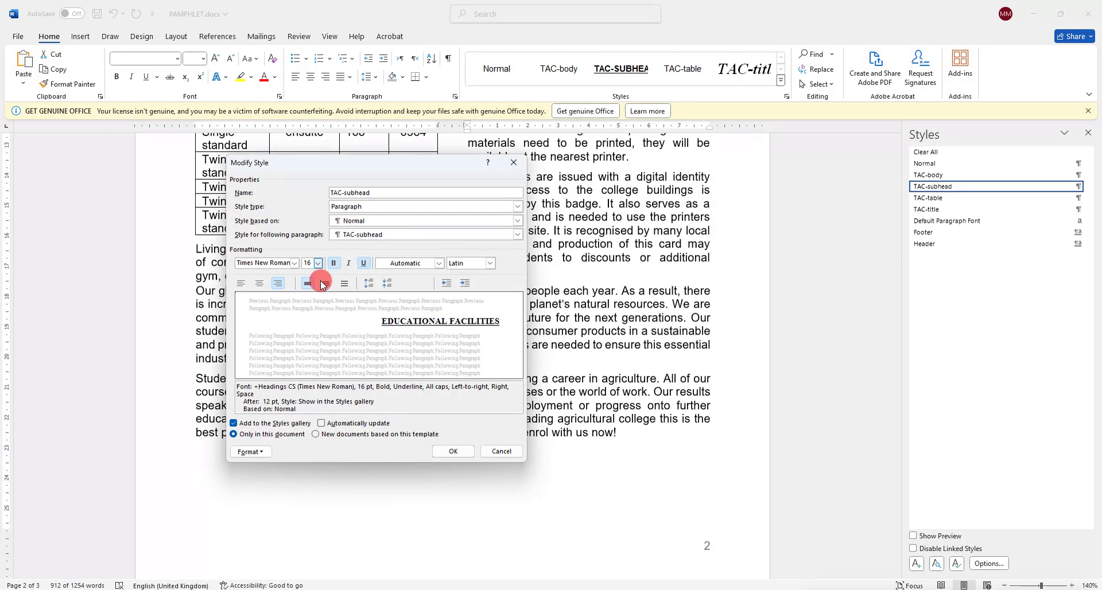
Make the style centred and italic with underline removed, then check the required spacing values.
left_click(259, 283)
left_click(364, 263)
left_click(349, 263)
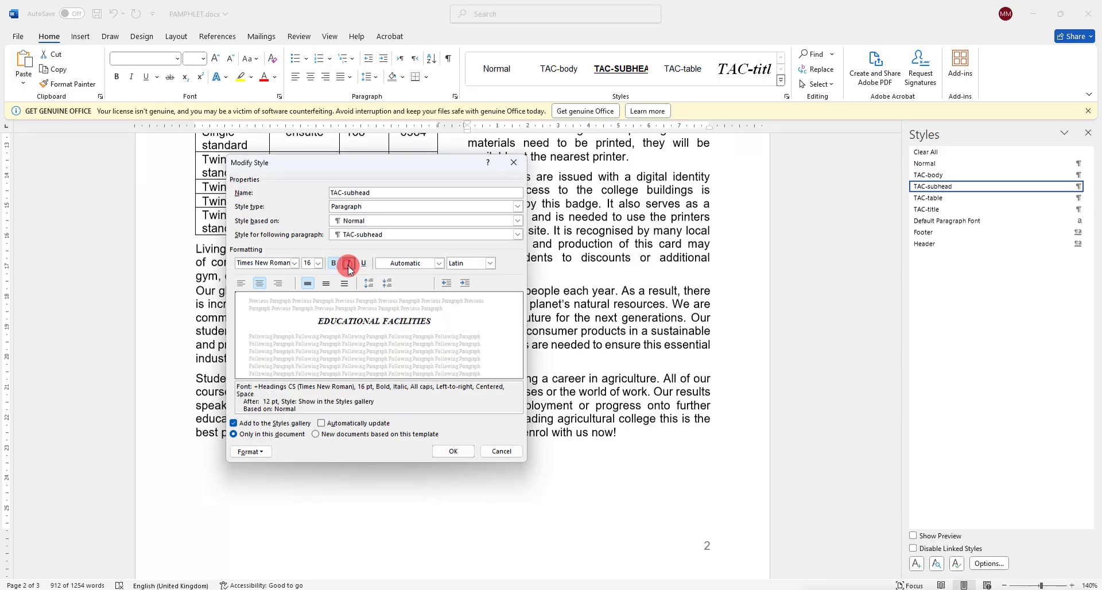
mouse_move(141, 582)
left_click(131, 537)
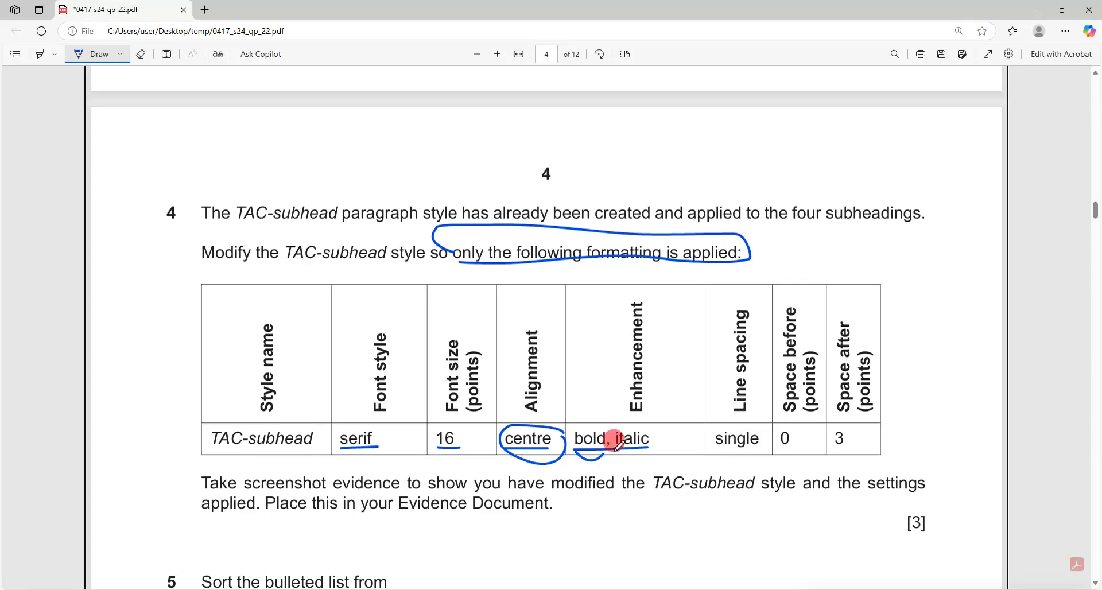
left_click_drag(719, 450, 870, 446)
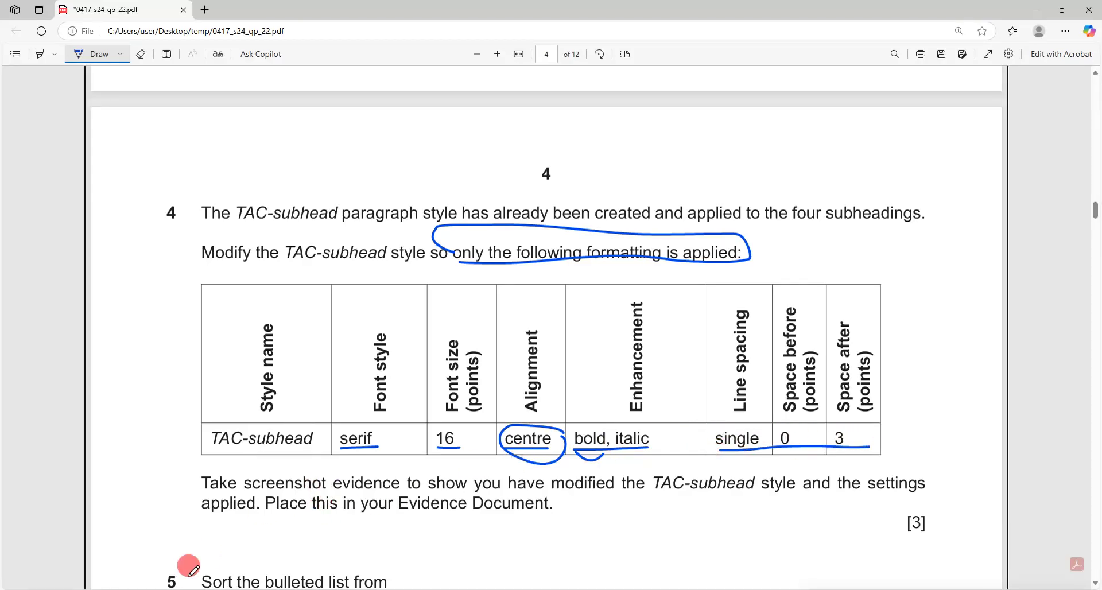
left_click(206, 577)
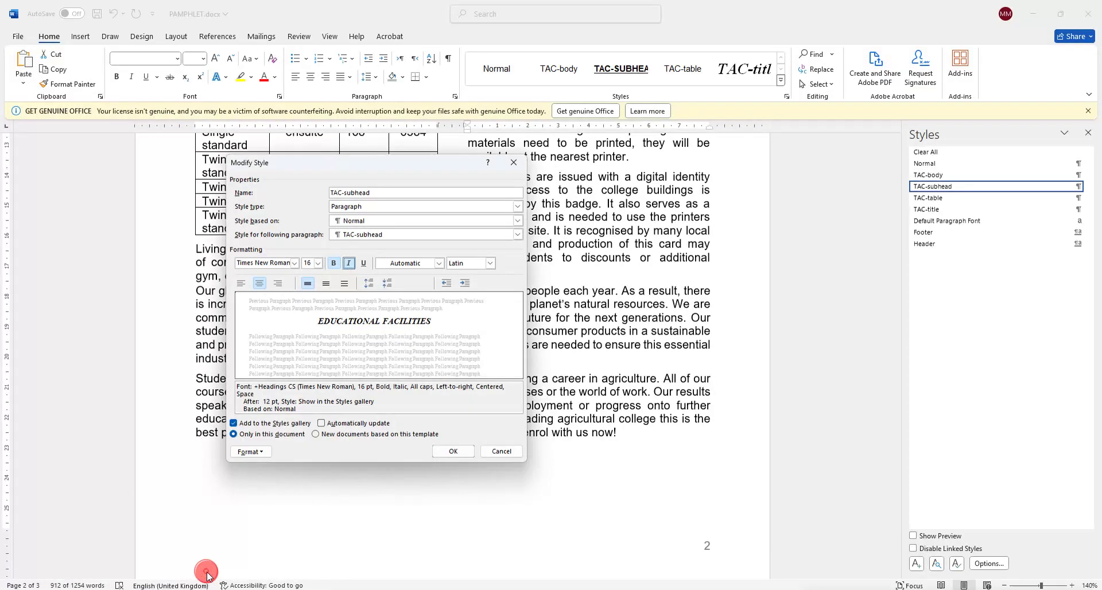
Set the TAC-subhead paragraph spacing after to 3 pt.
left_click(251, 452)
left_click(265, 478)
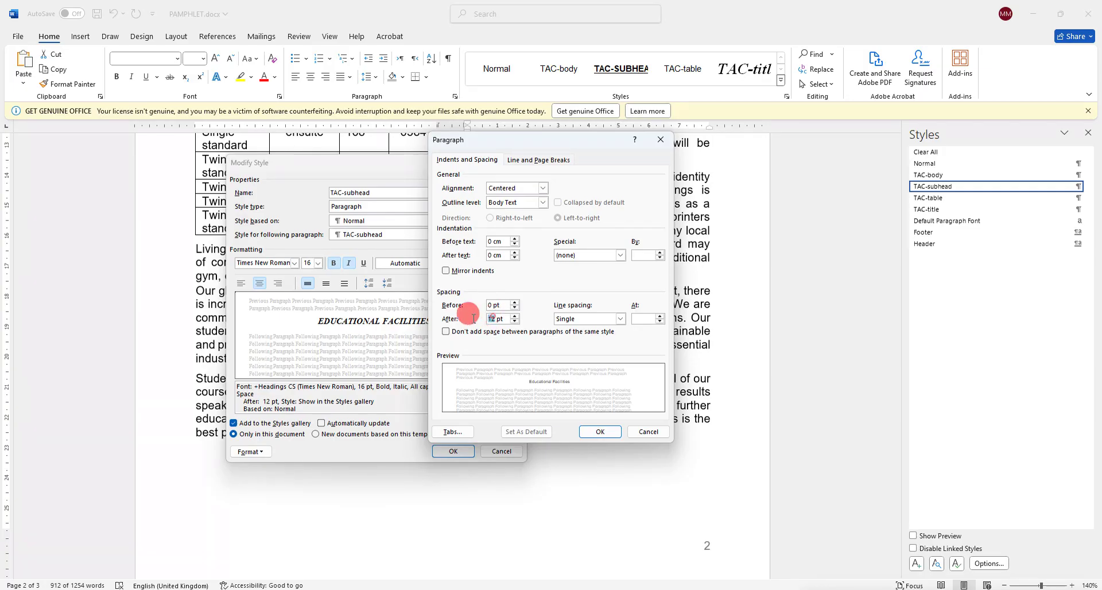
type("3")
left_click(600, 431)
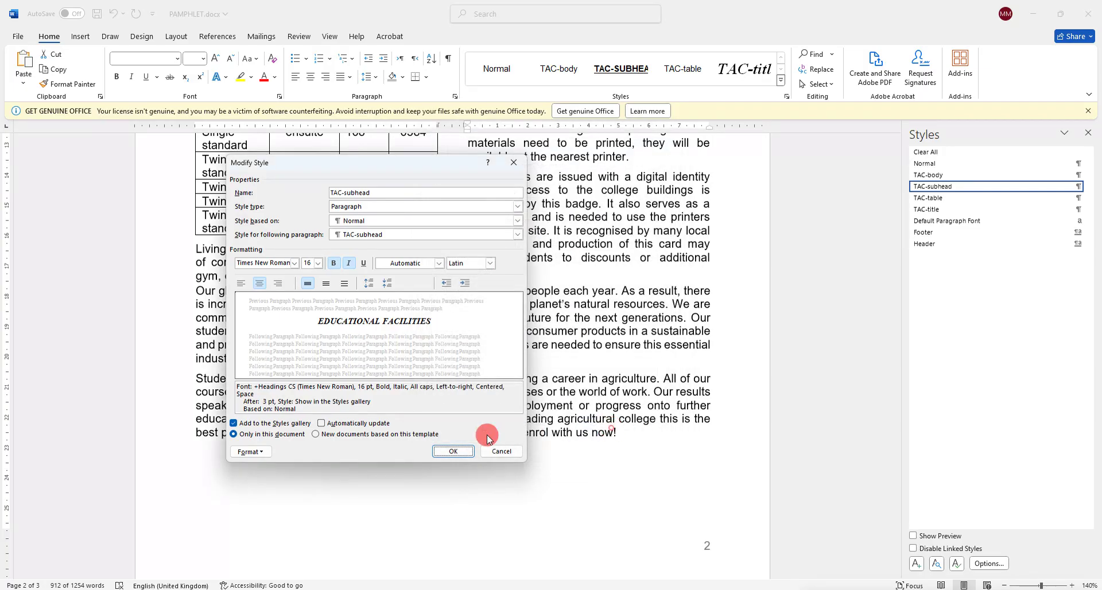
Snip the Modify Style dialog as a screenshot and apply the modified TAC-subhead style.
mouse_move(179, 583)
left_click(130, 545)
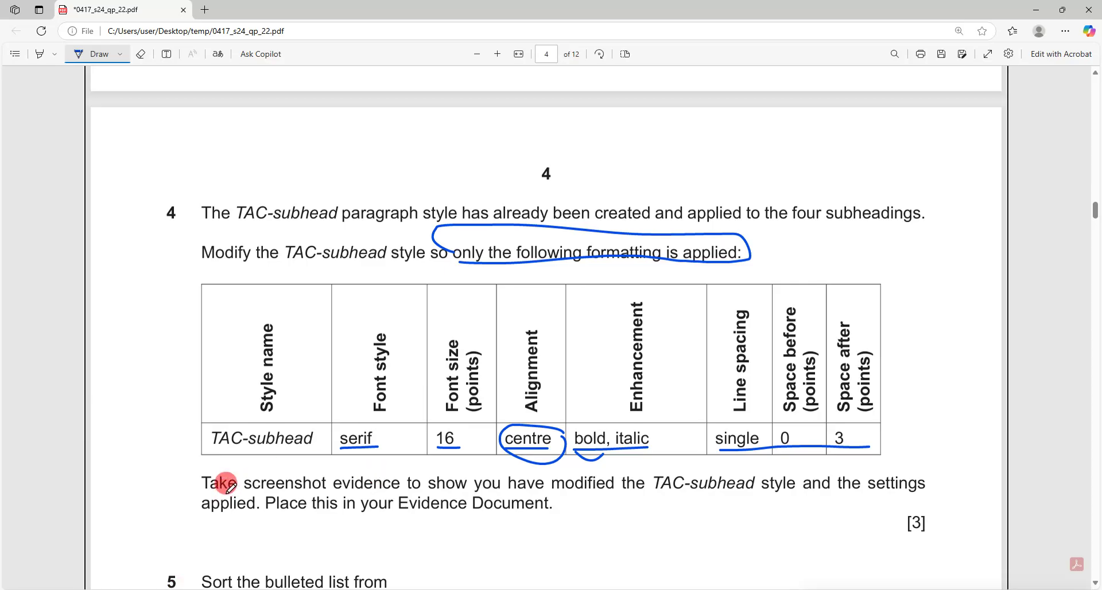
left_click_drag(227, 492, 326, 488)
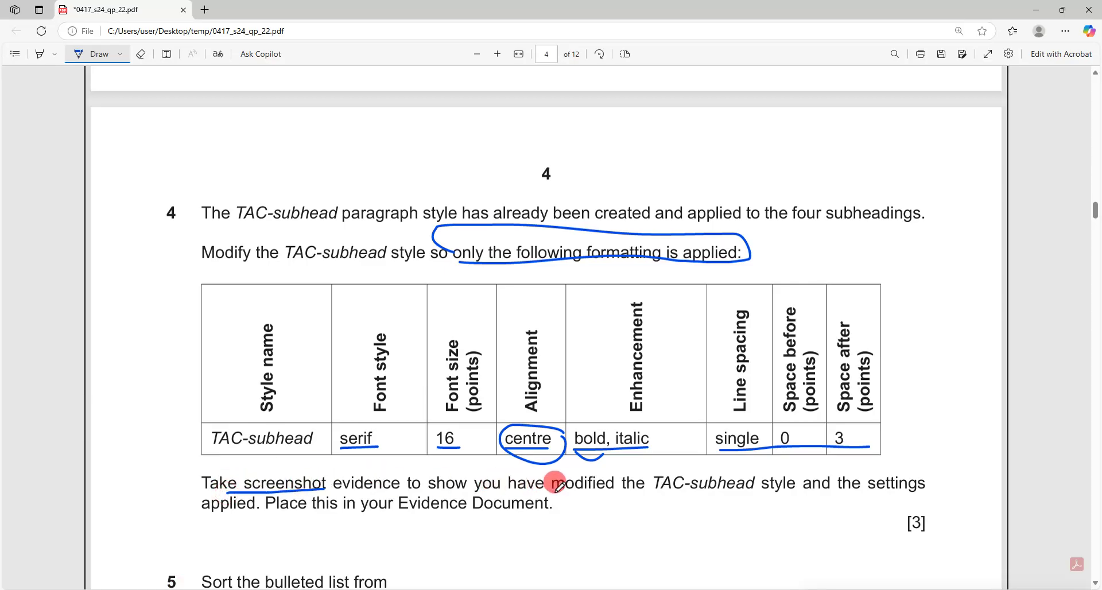
left_click_drag(556, 491, 743, 495)
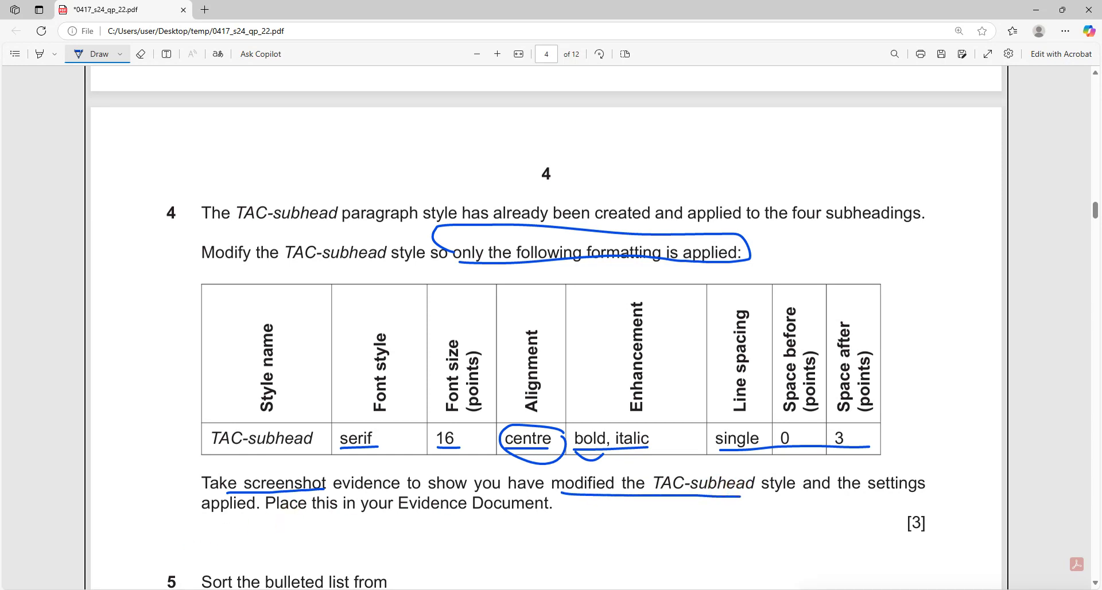
mouse_move(195, 585)
left_click(224, 548)
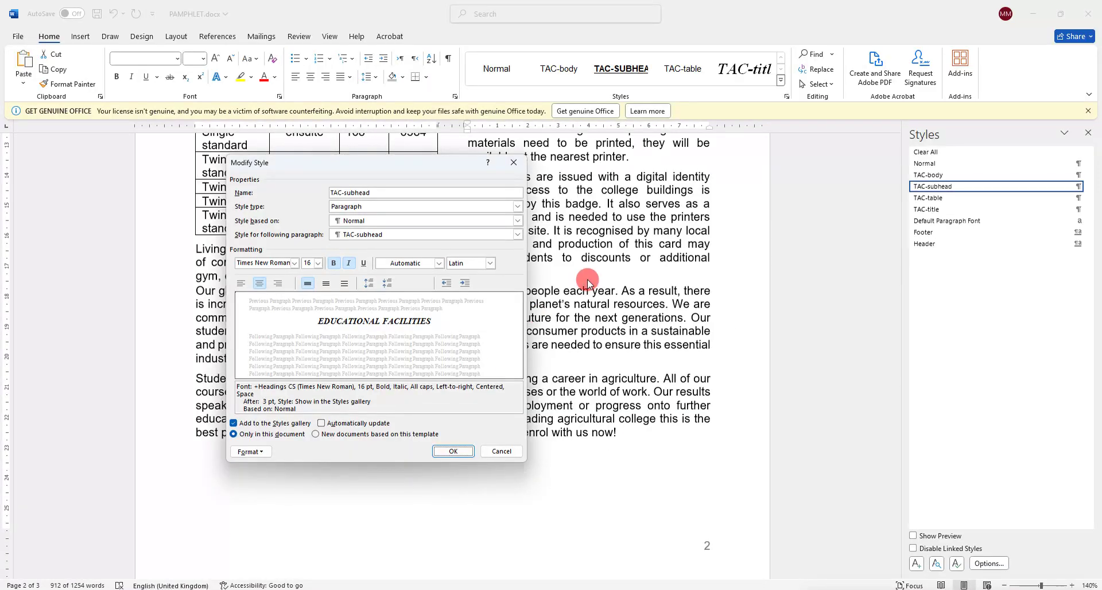
key("super+shift+s")
left_click_drag(227, 153, 529, 460)
left_click(464, 450)
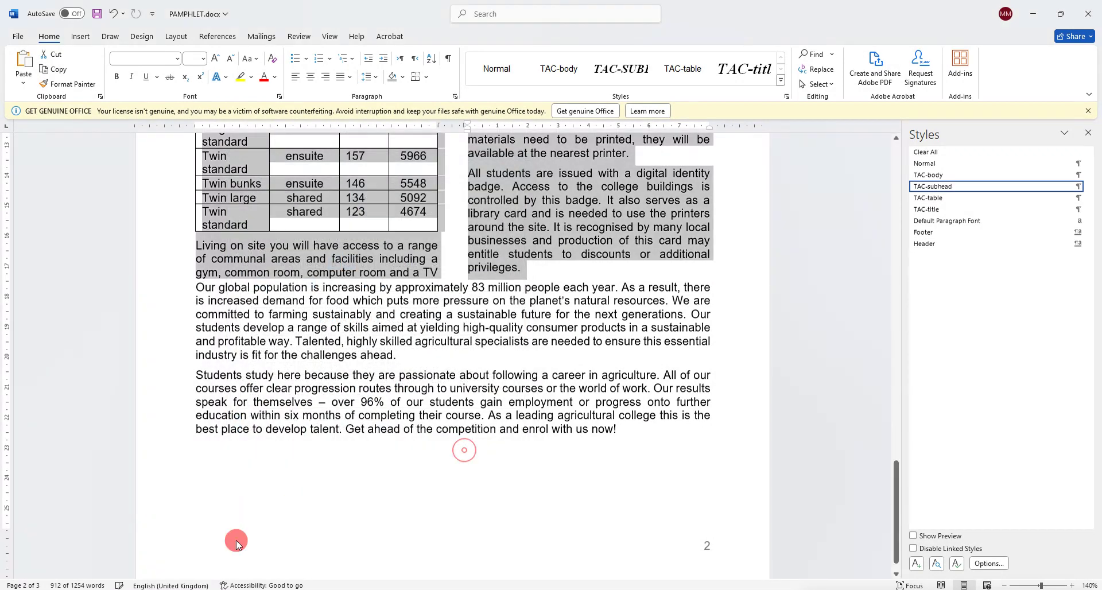
Paste the TAC-subhead style settings screenshot under Step 4 evidence in EVIDENCE9999.docx and shrink it.
mouse_move(190, 586)
left_click(140, 538)
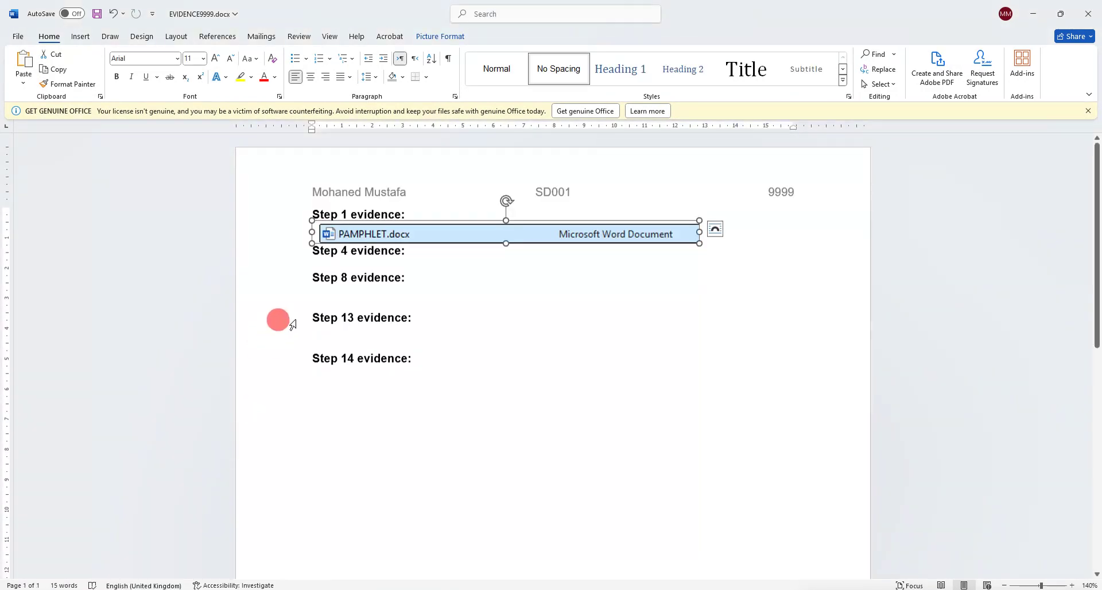
left_click(339, 262)
key("ctrl+v")
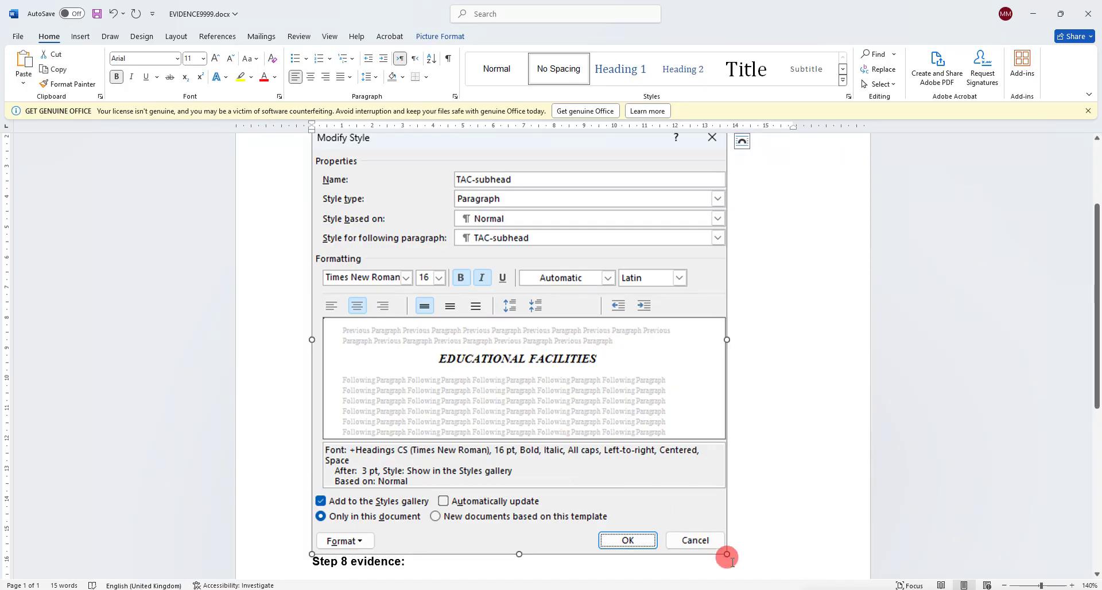
left_click_drag(724, 552, 510, 386)
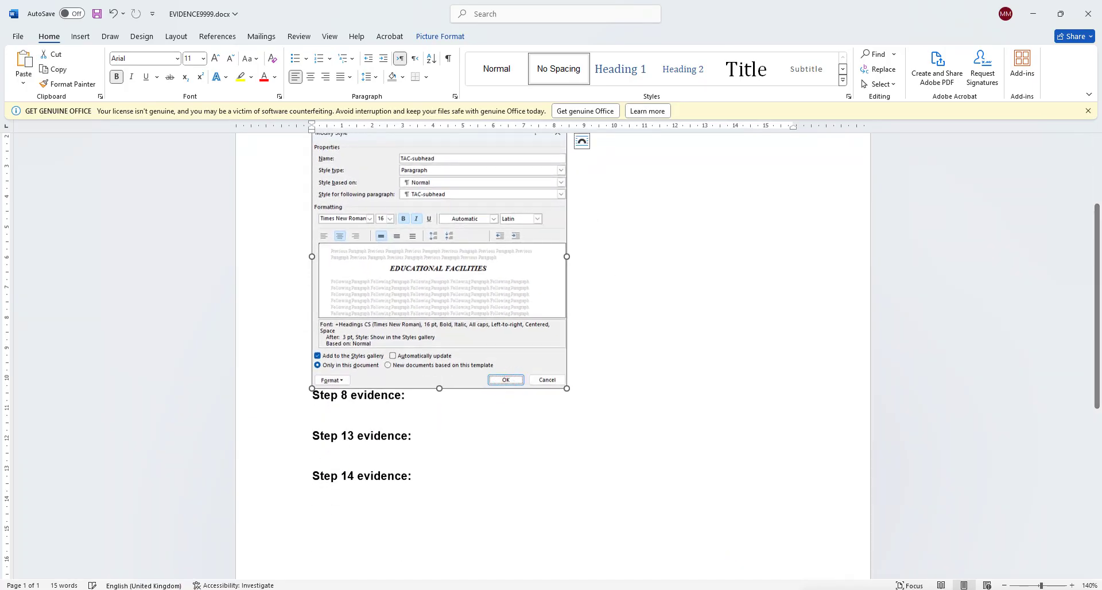
mouse_move(180, 585)
left_click(239, 519)
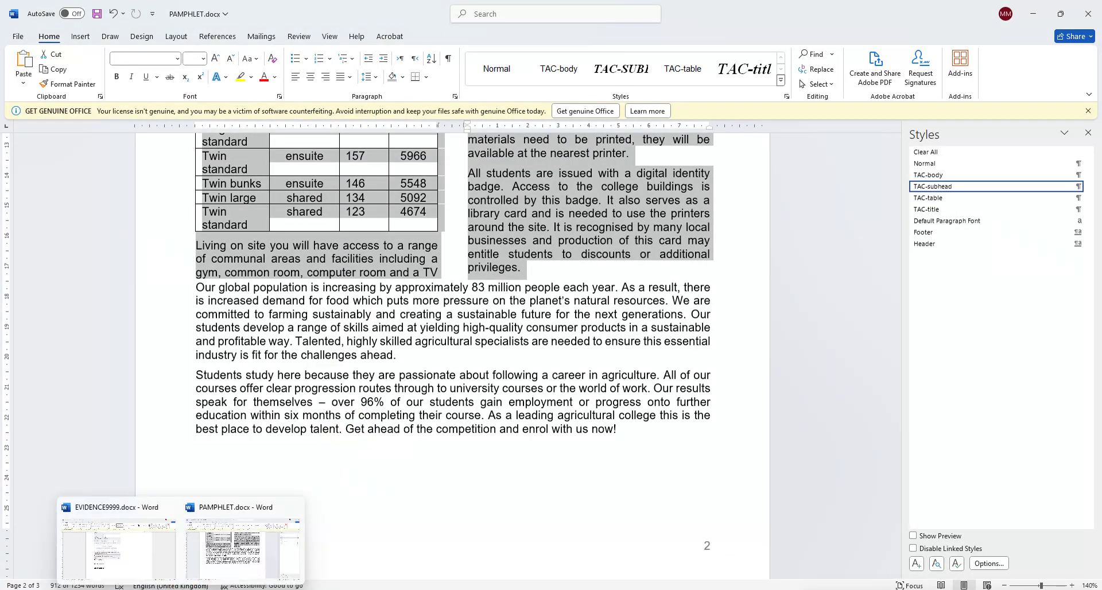
Snip the TAC-subhead style's Paragraph settings from Modify Style, then close the dialogs.
left_click(1089, 186)
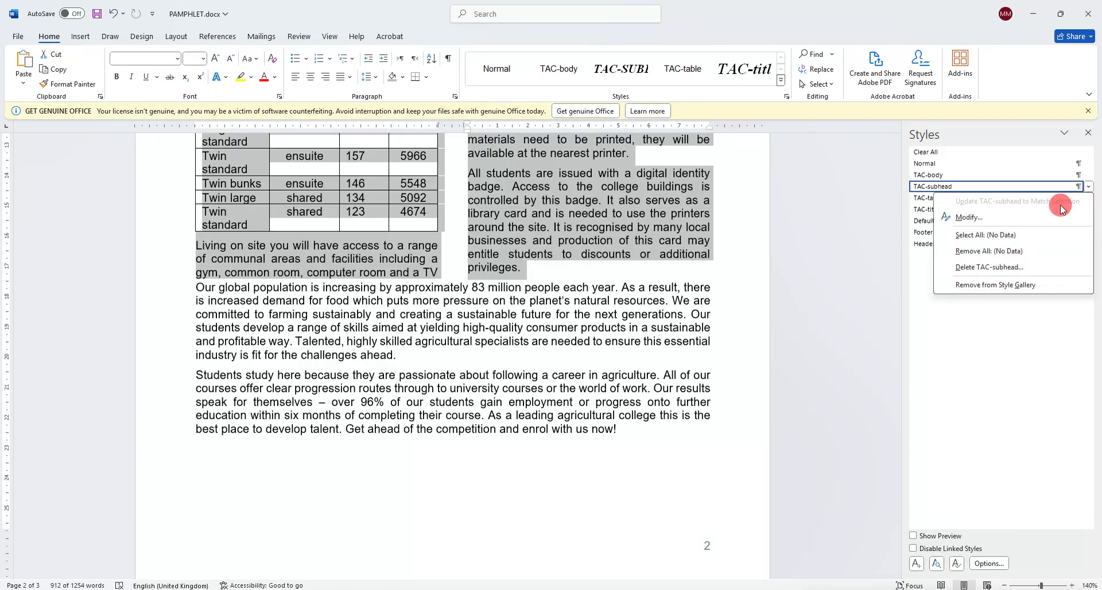
left_click(1057, 212)
left_click(247, 452)
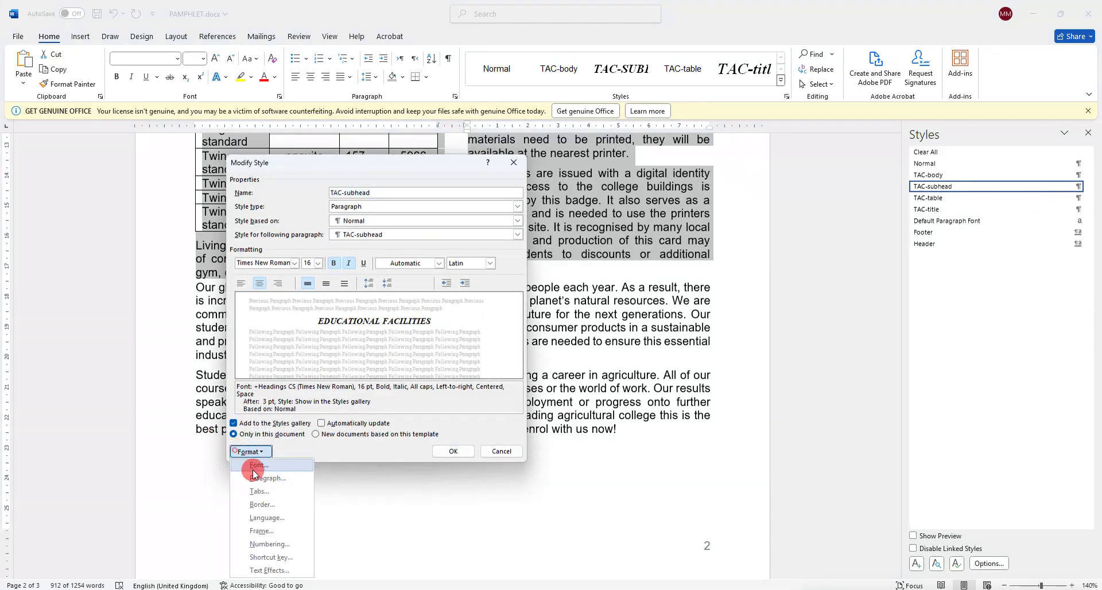
left_click(257, 478)
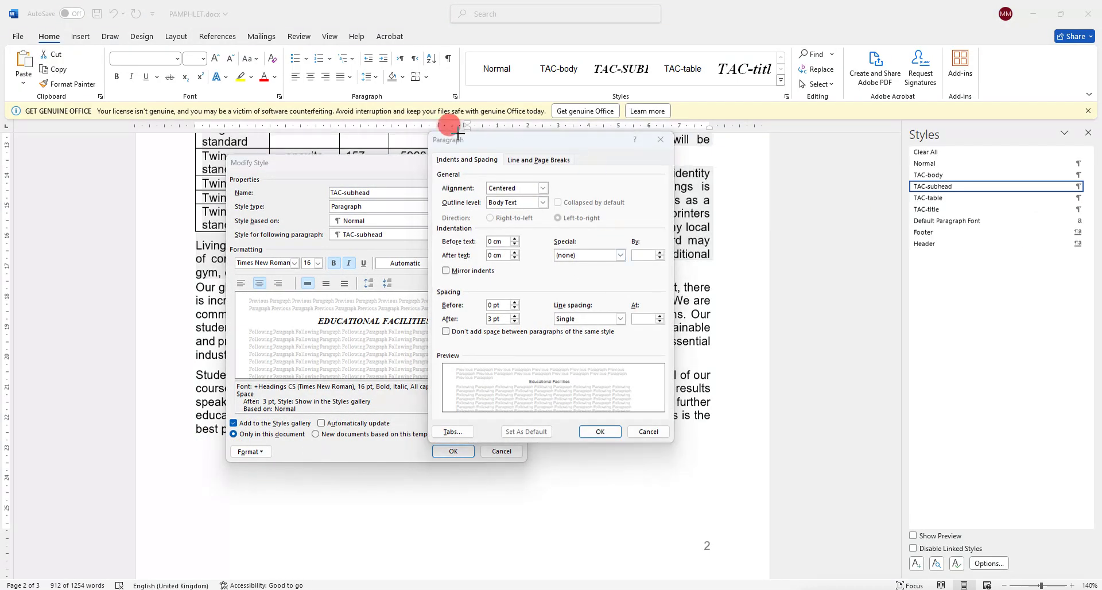
key("super+shift+s")
left_click_drag(427, 129, 673, 440)
left_click(601, 432)
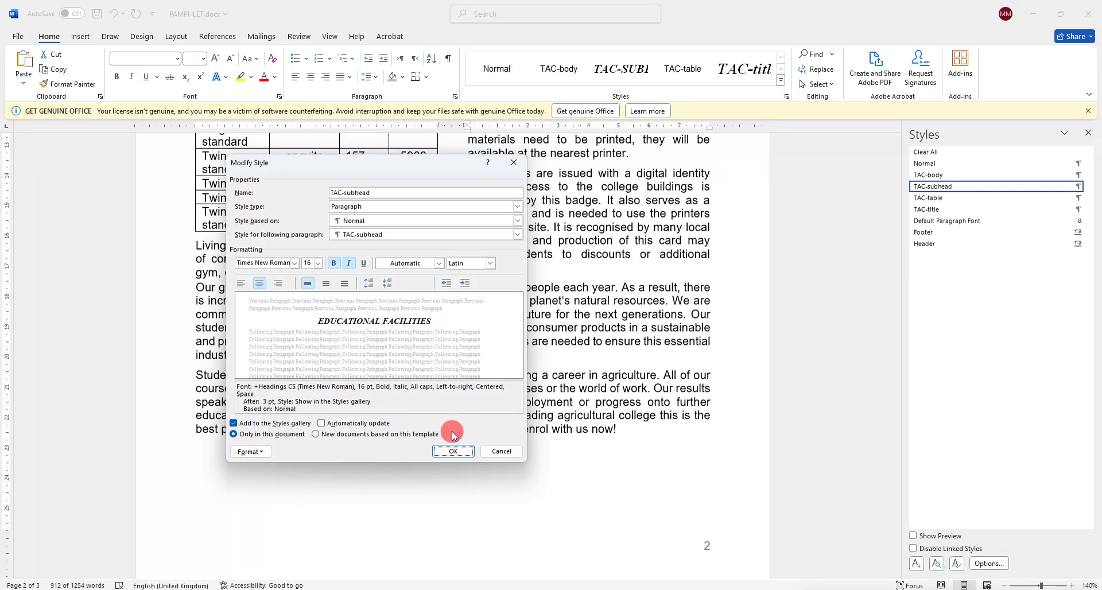
left_click(451, 451)
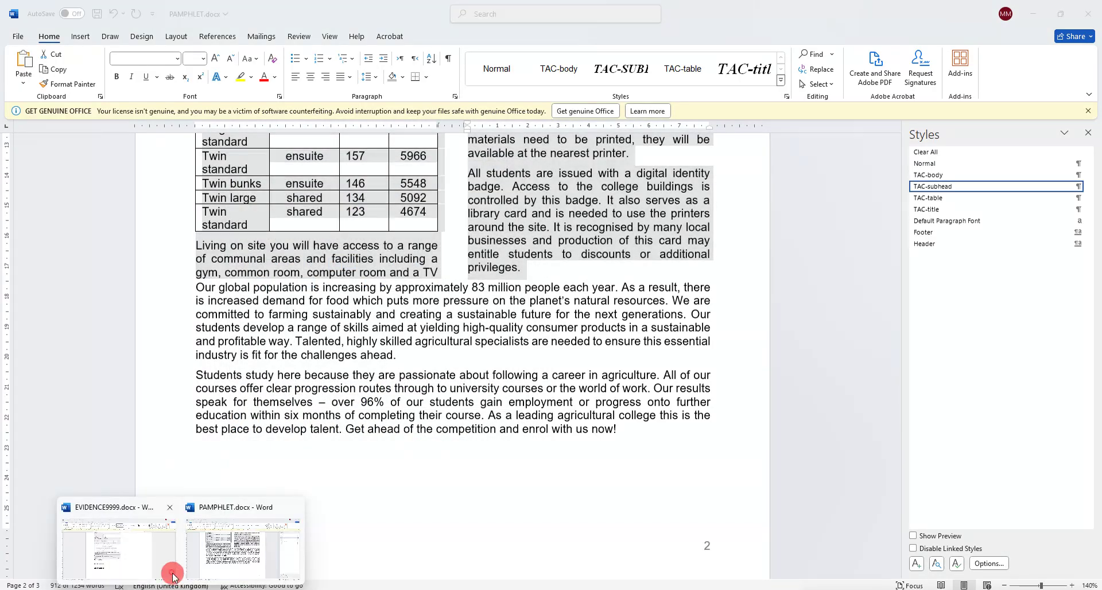
Paste the paragraph settings screenshot into EVIDENCE9999.docx and shrink it to fit the page.
left_click(173, 574)
left_click(589, 381)
key("ctrl+v")
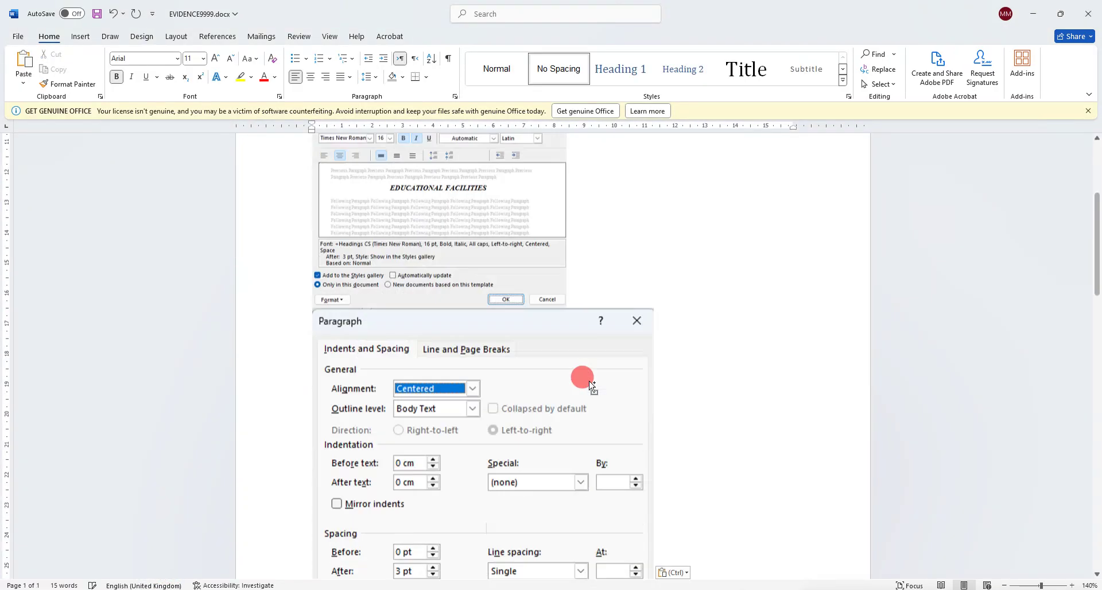
left_click(589, 381)
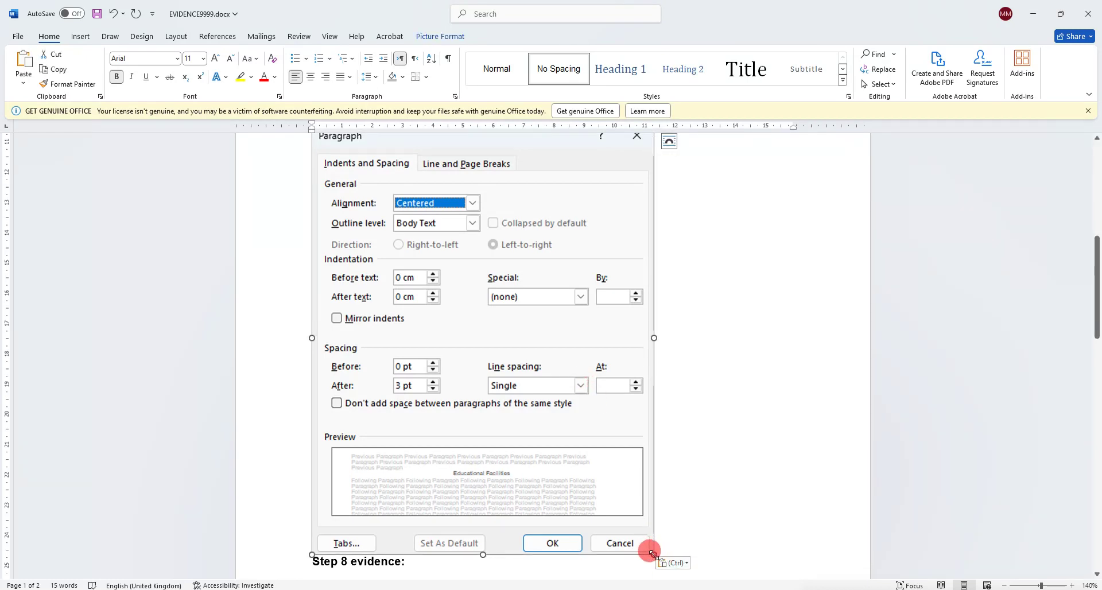
left_click_drag(652, 554, 540, 412)
scroll(531, 413, "up", 5)
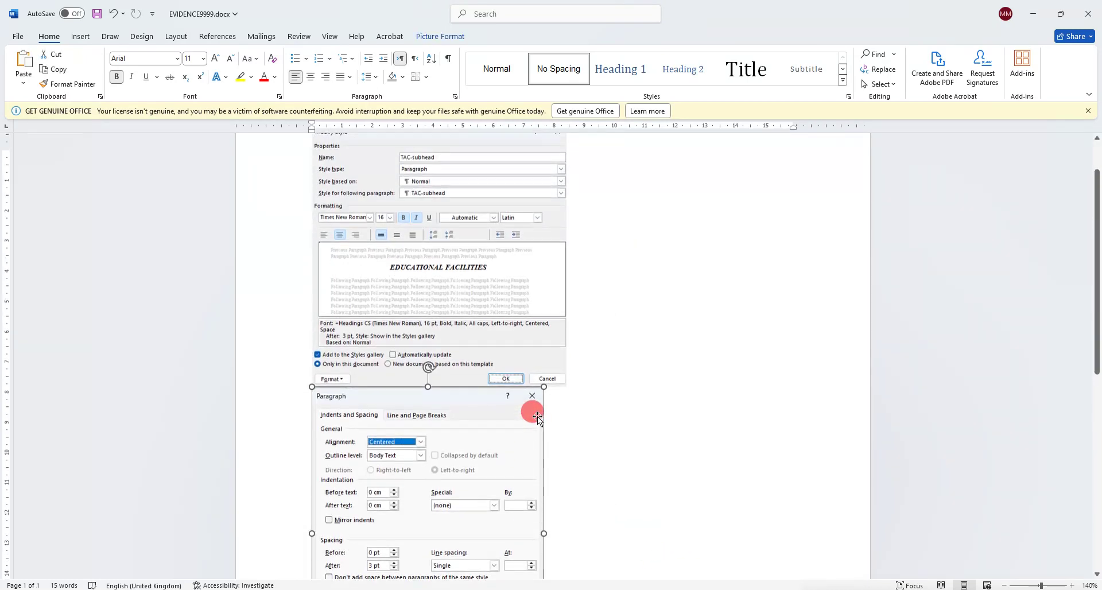
scroll(537, 415, "up", 3)
scroll(537, 416, "down", 6)
In the exam paper PDF, underline 'alphabetical order' in question 5.
left_click(143, 549)
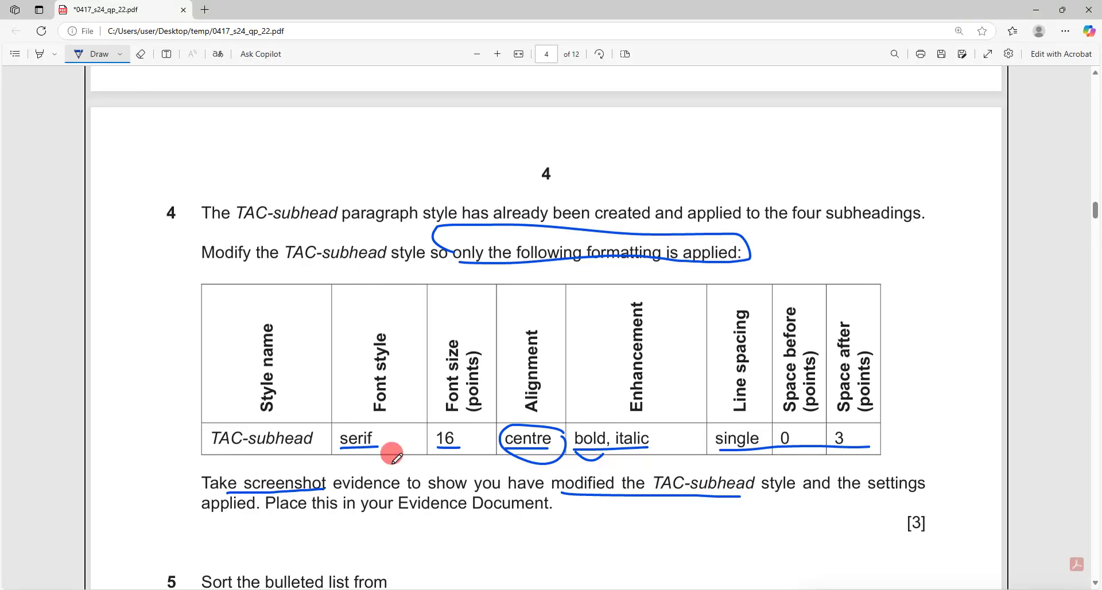
scroll(442, 435, "down", 5)
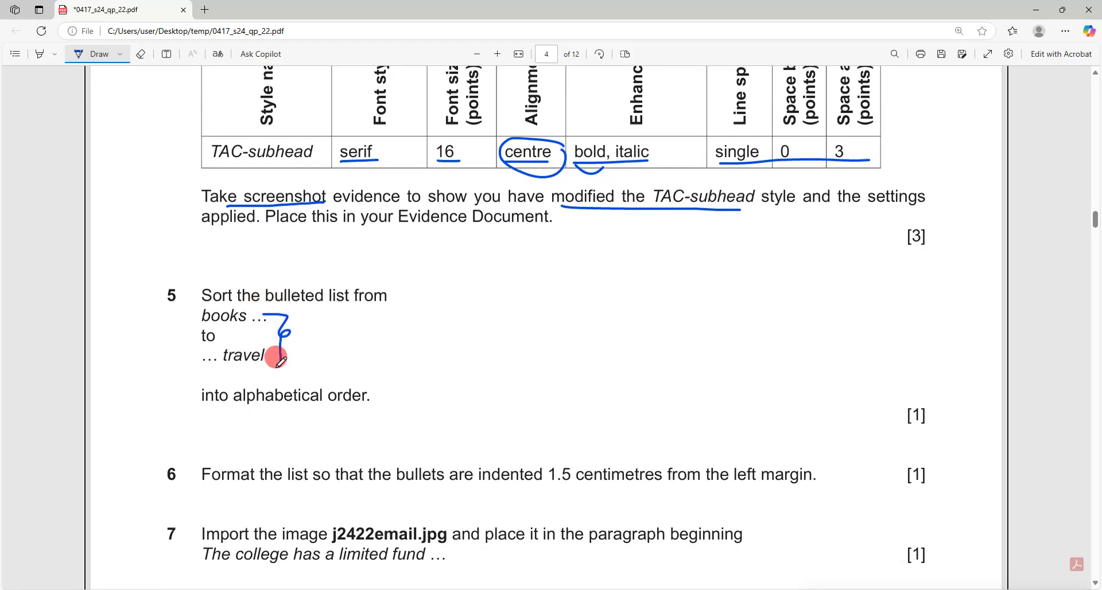
left_click_drag(275, 363, 279, 366)
left_click_drag(244, 406, 394, 418)
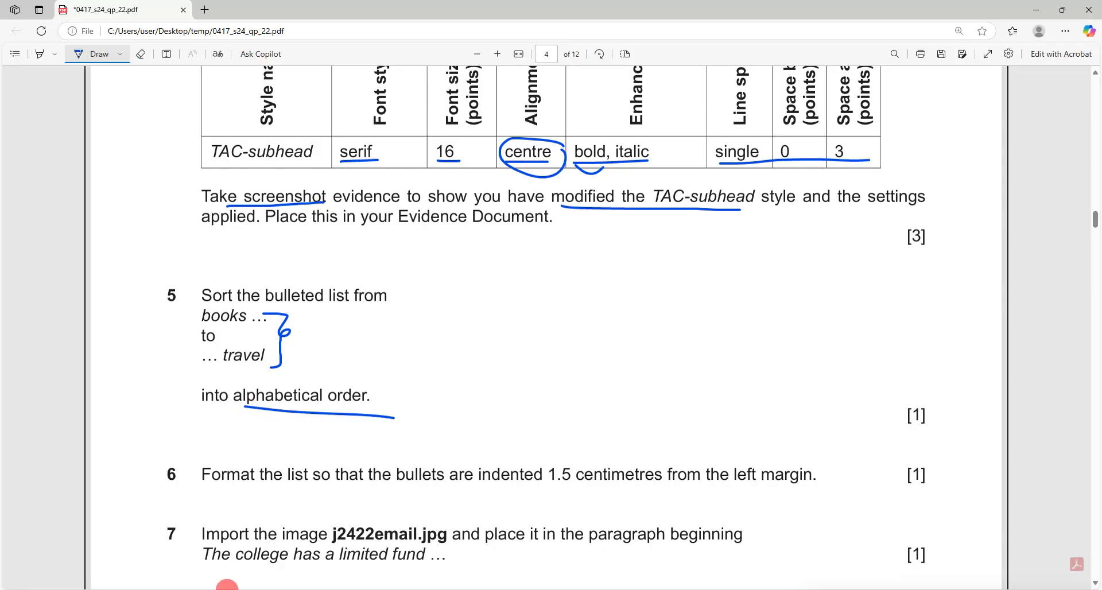
Sort the bulleted list in PAMPHLET.docx by paragraph text in ascending order.
left_click(226, 551)
left_click(510, 418)
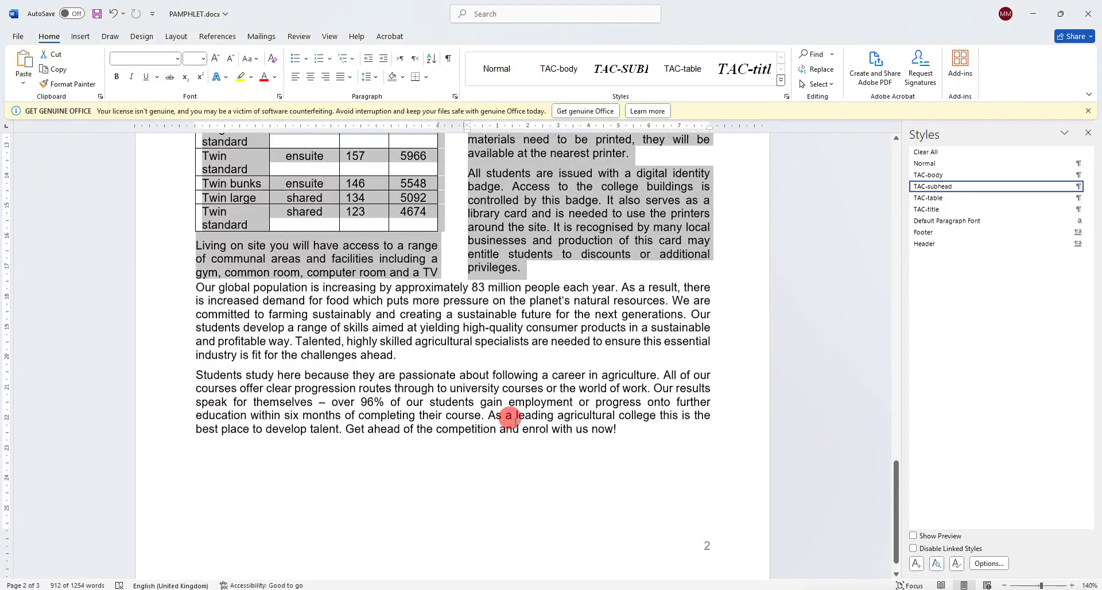
scroll(515, 423, "up", 15)
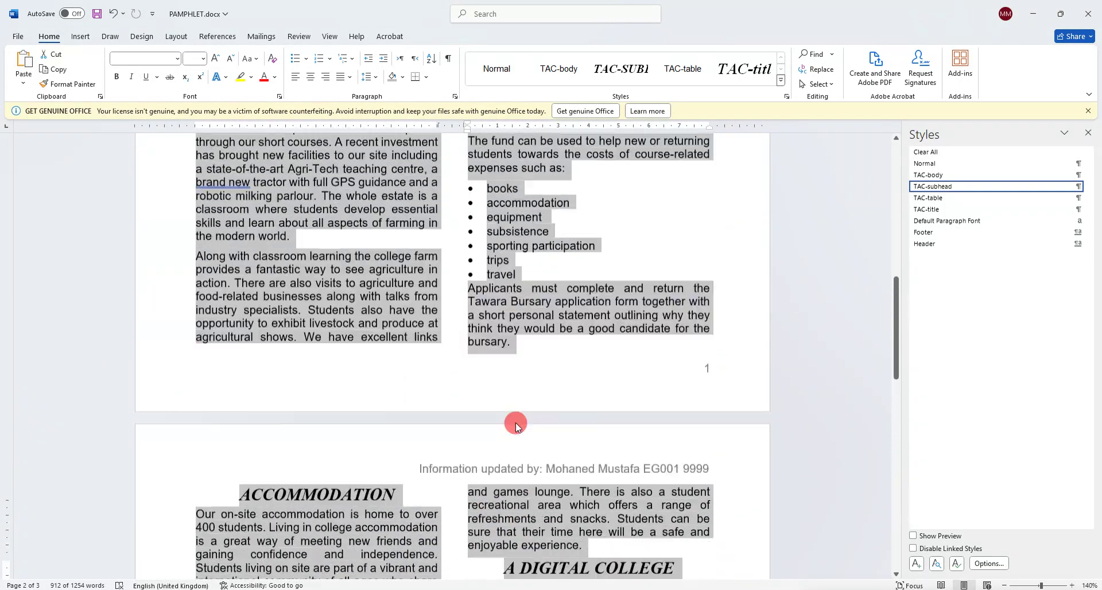
left_click_drag(521, 351, 484, 273)
left_click(430, 60)
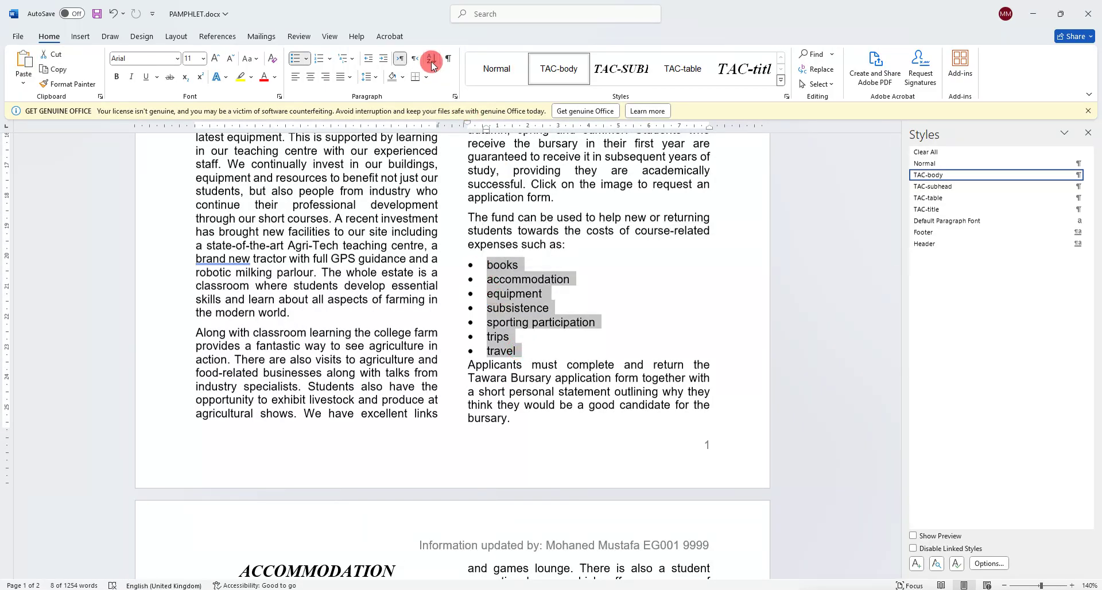
left_click(430, 59)
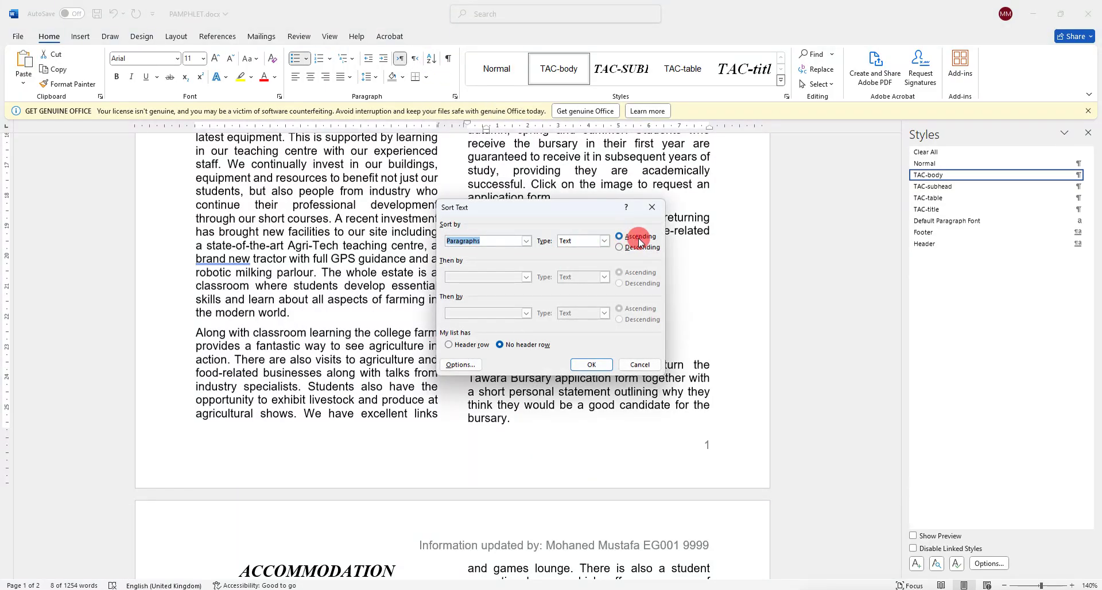
left_click(594, 365)
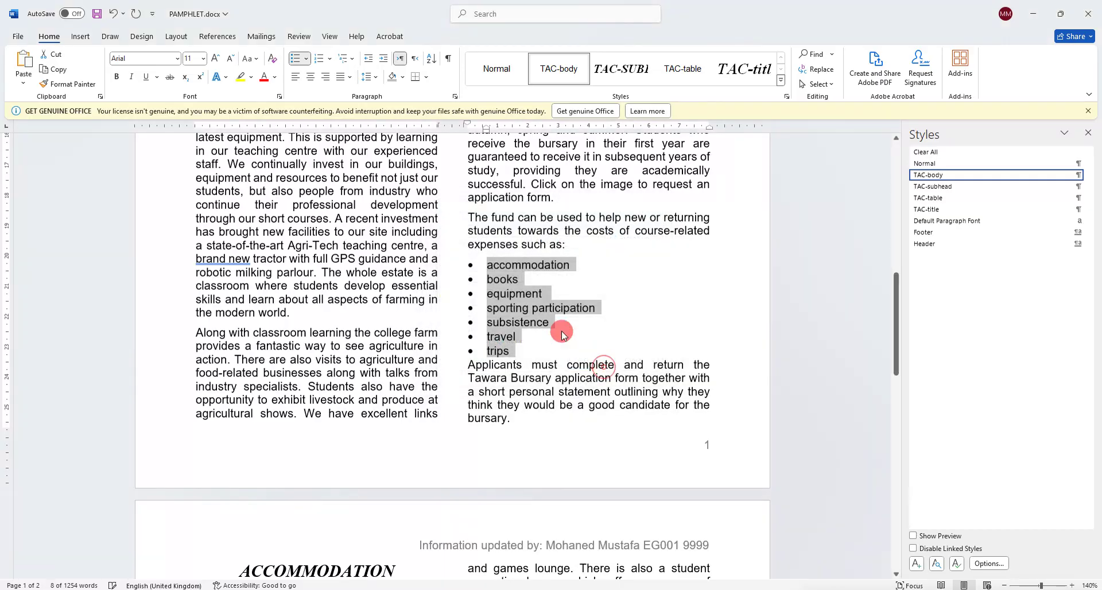
left_click(499, 272)
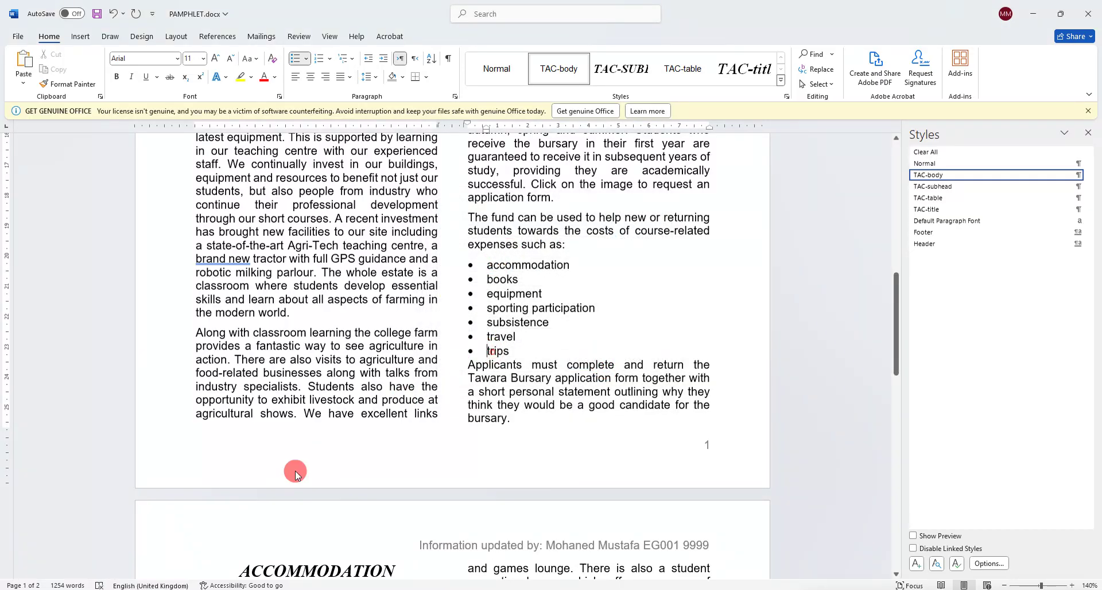
Underline question 6's 1.5 centimetre indent requirement in the exam paper PDF.
mouse_move(130, 589)
left_click(130, 543)
scroll(402, 413, "down", 2)
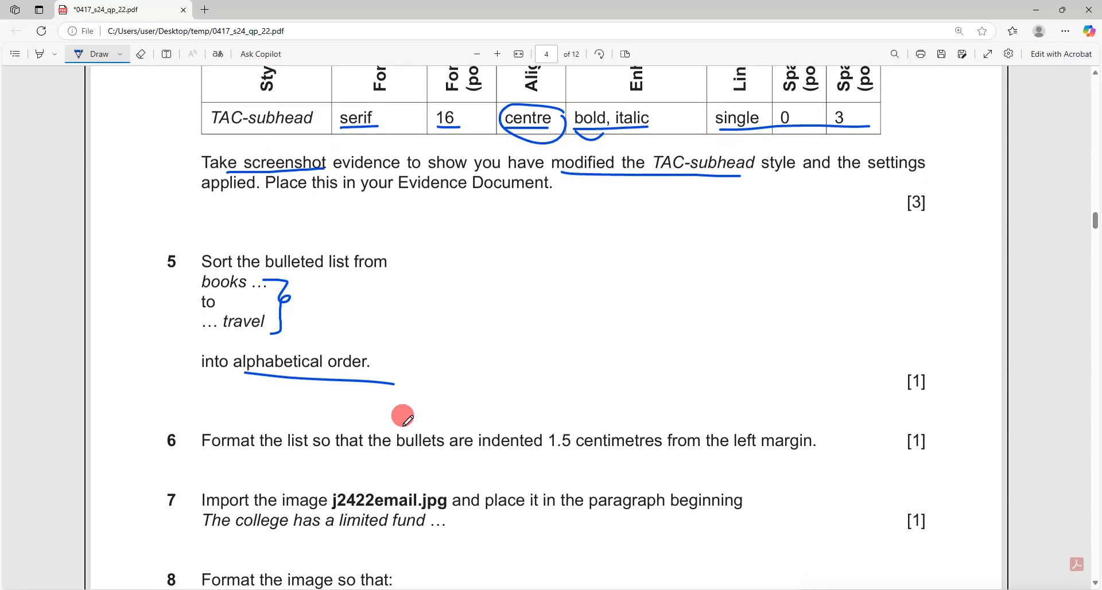
left_click_drag(526, 426, 798, 428)
mouse_move(181, 589)
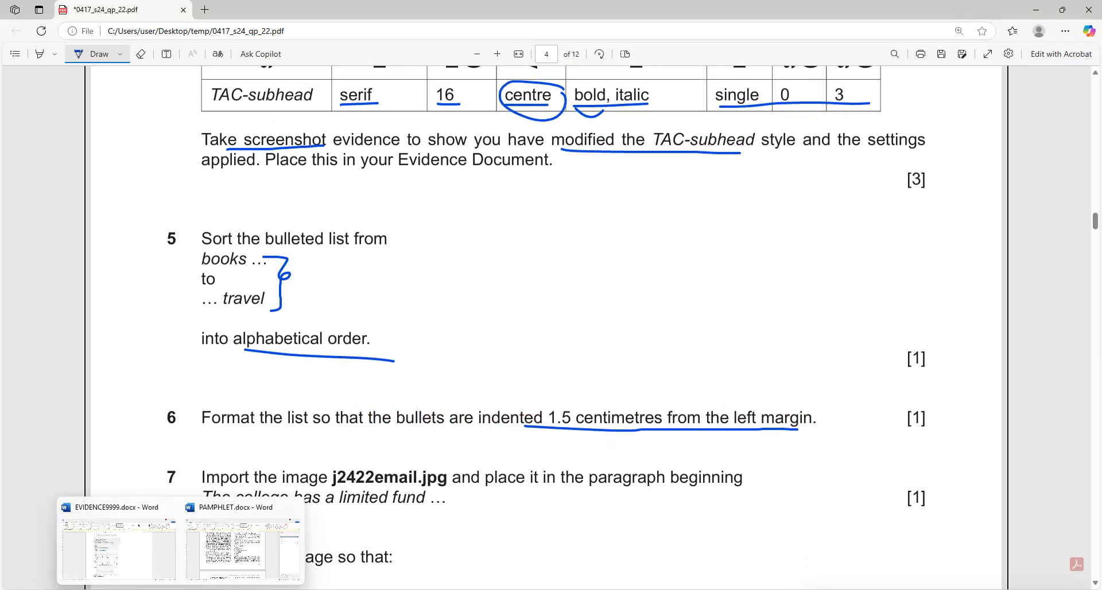
left_click(213, 581)
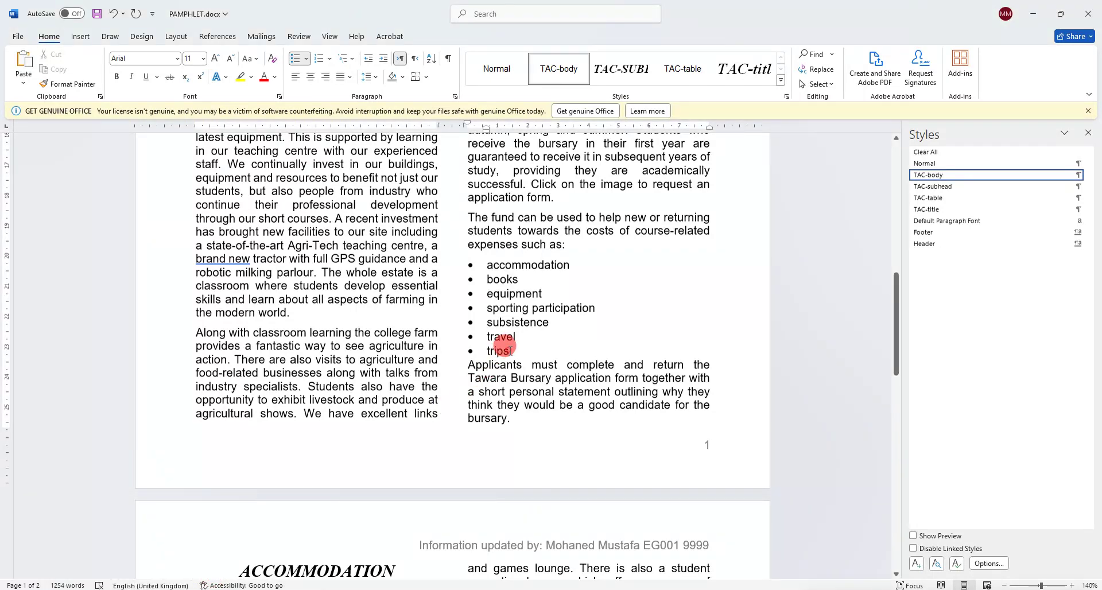
Give the accommodation-to-trips list a 1.5 cm left indent via Paragraph settings.
left_click_drag(510, 349, 488, 266)
right_click(489, 267)
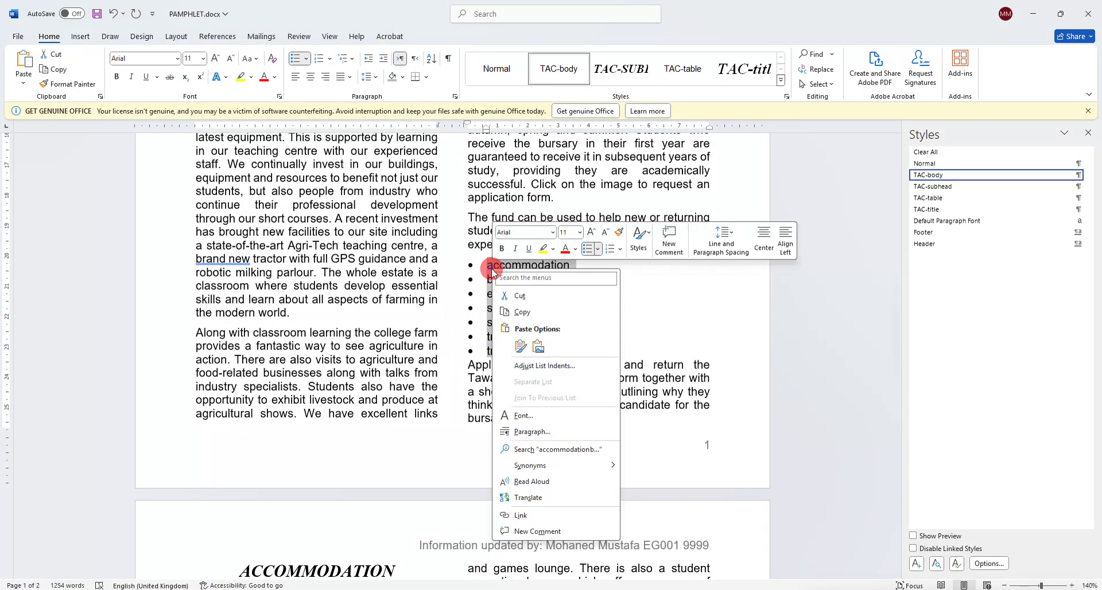
left_click(556, 430)
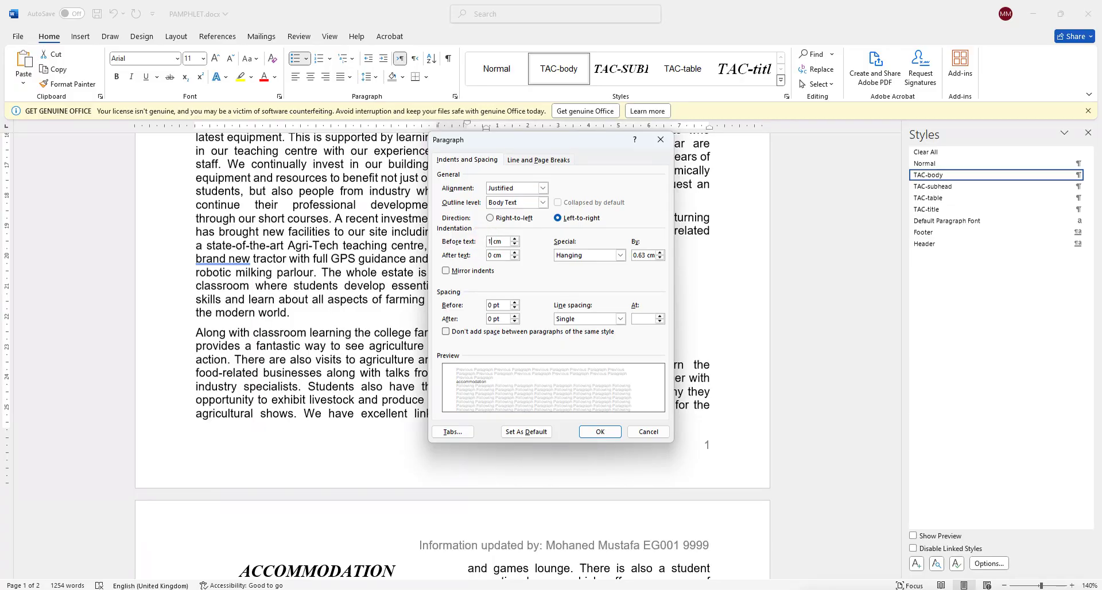
left_click(600, 432)
Underline j2422email.jpg and 'The college has a limited fund' in the exam paper PDF.
mouse_move(155, 589)
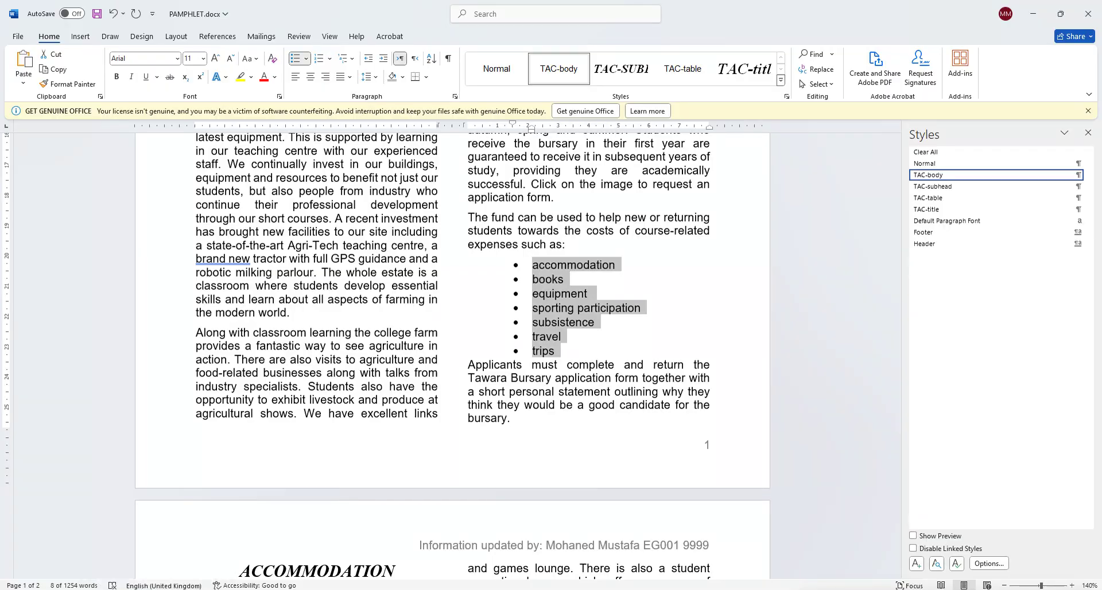
left_click(136, 547)
scroll(425, 429, "down", 1)
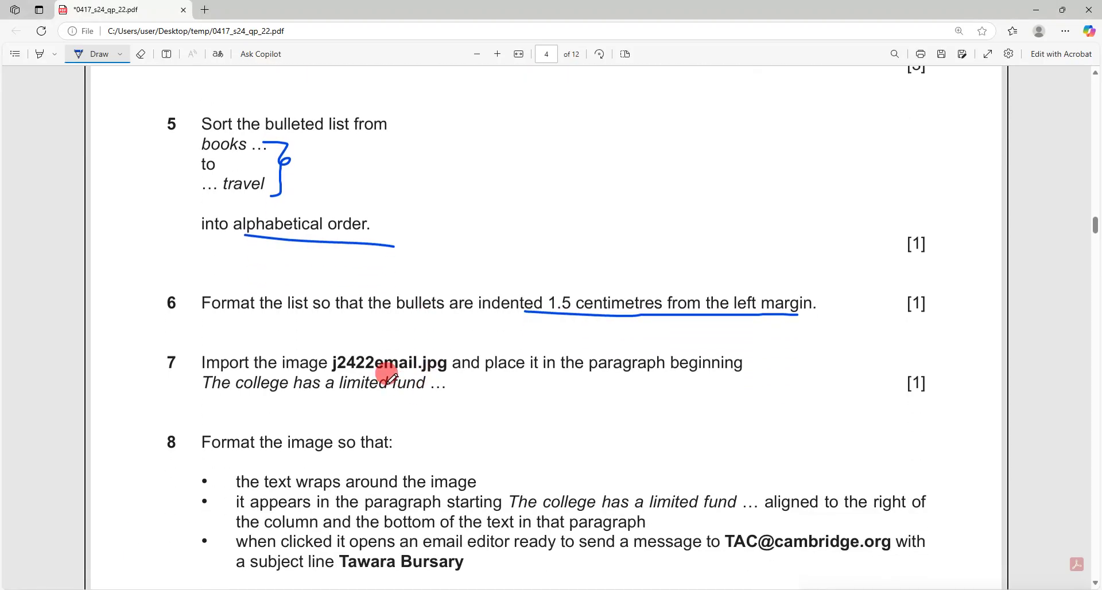
left_click_drag(386, 372, 450, 374)
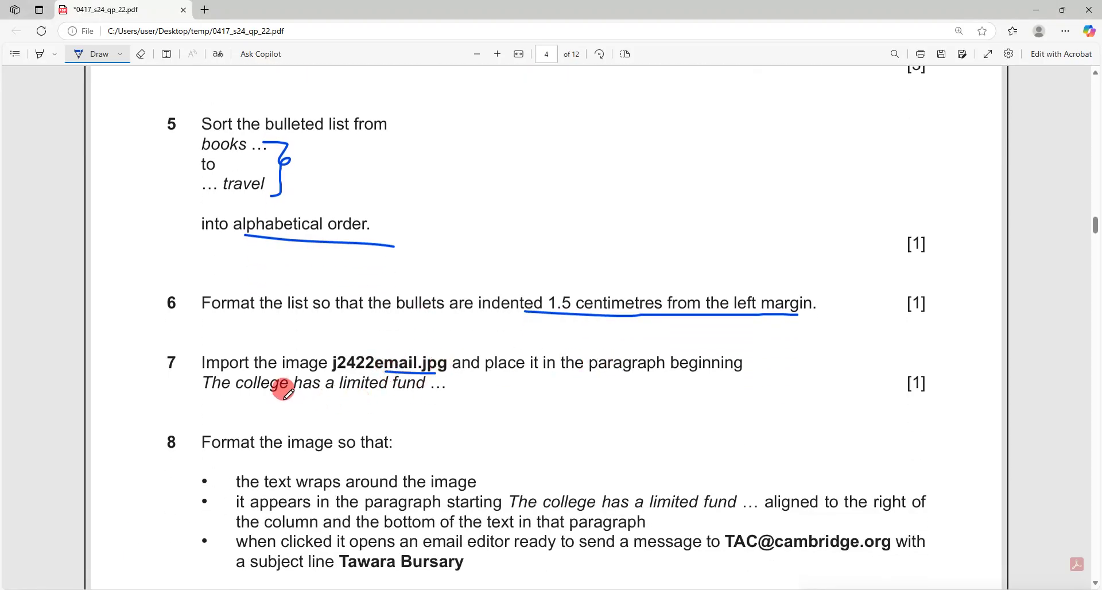
left_click_drag(217, 391, 436, 392)
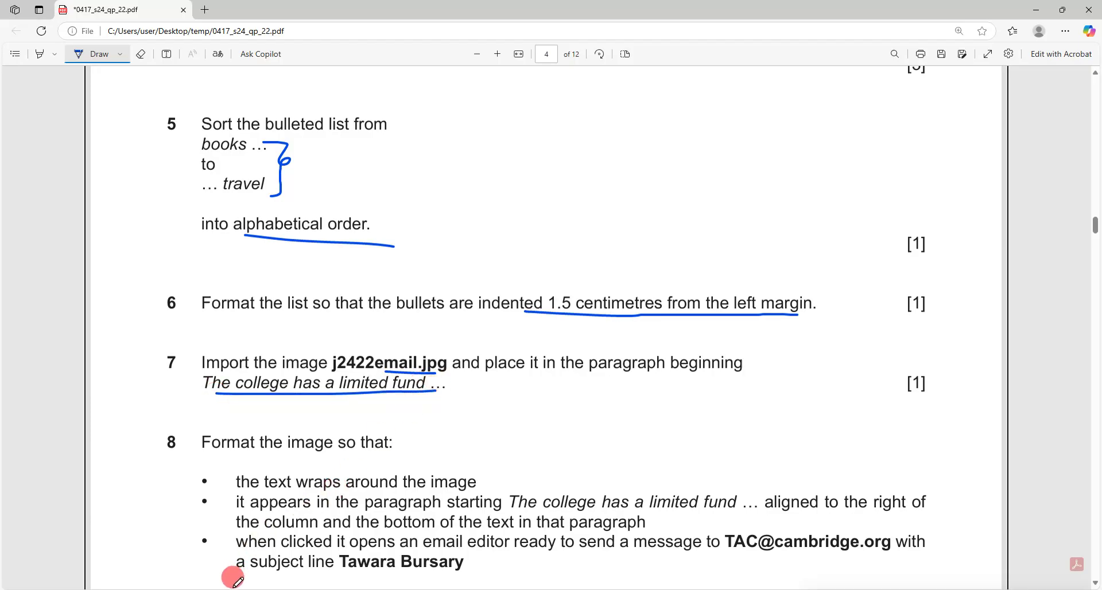
mouse_move(181, 589)
left_click(217, 552)
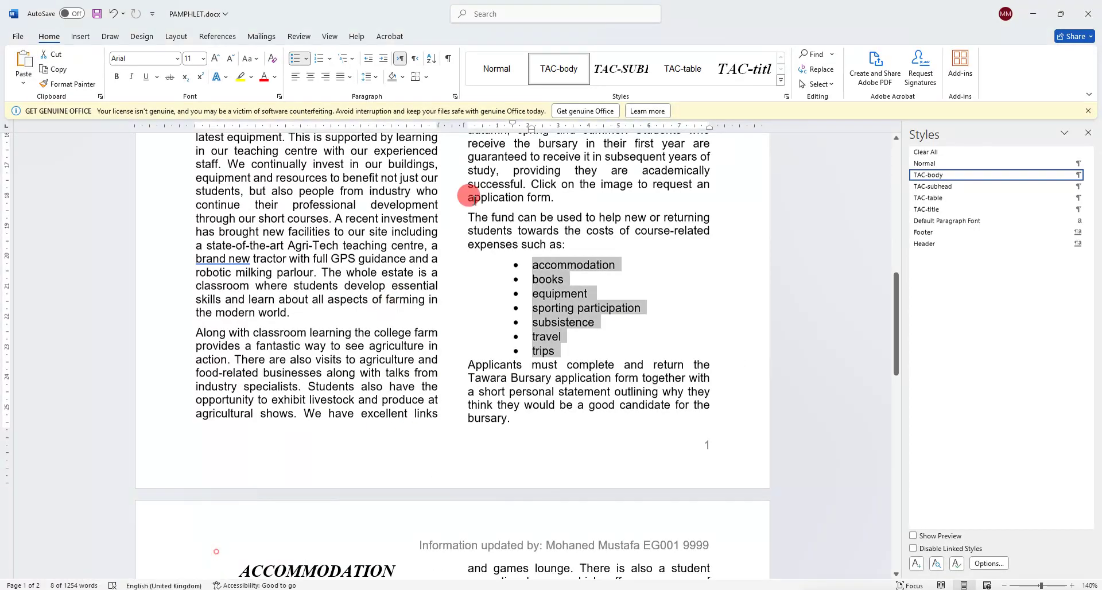
Find 'limited fund' and paste j2422email.jpg from the temp folder at that paragraph's start.
left_click(564, 361)
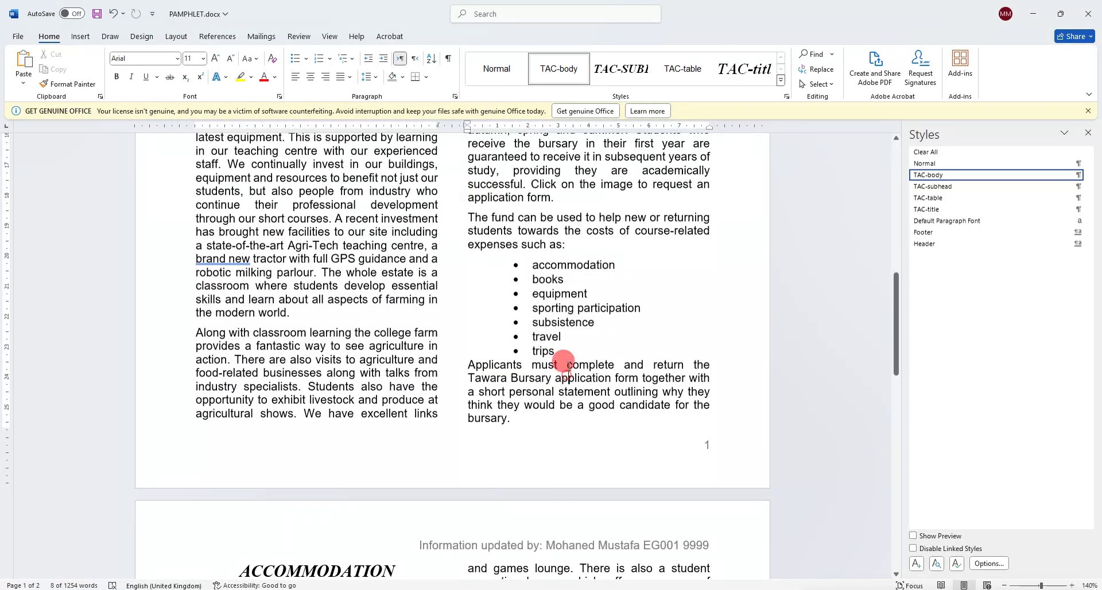
left_click(539, 14)
type("limited ")
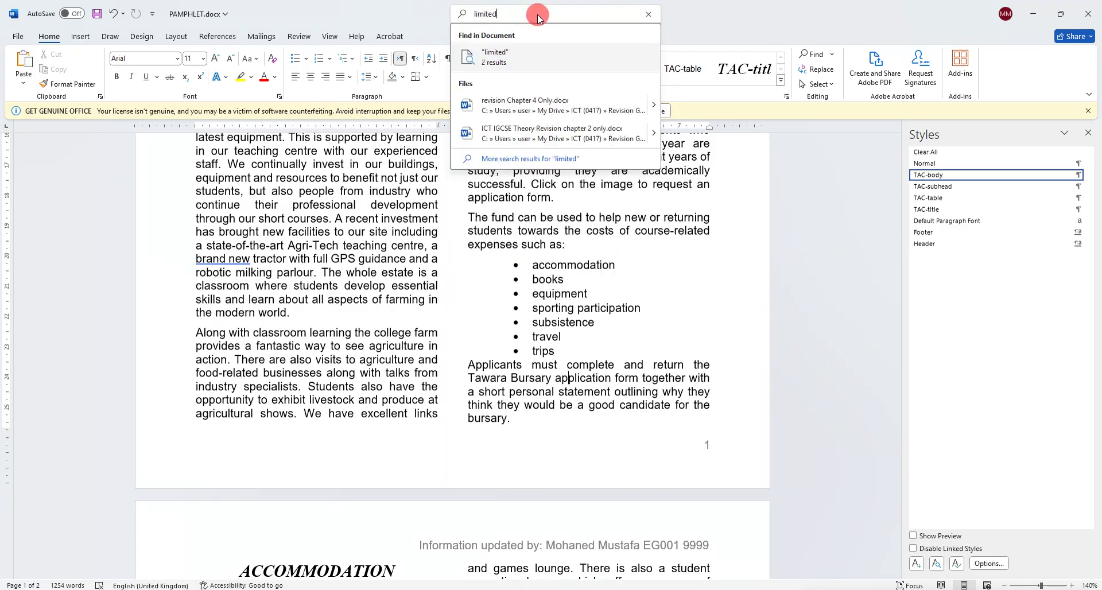
type("fund")
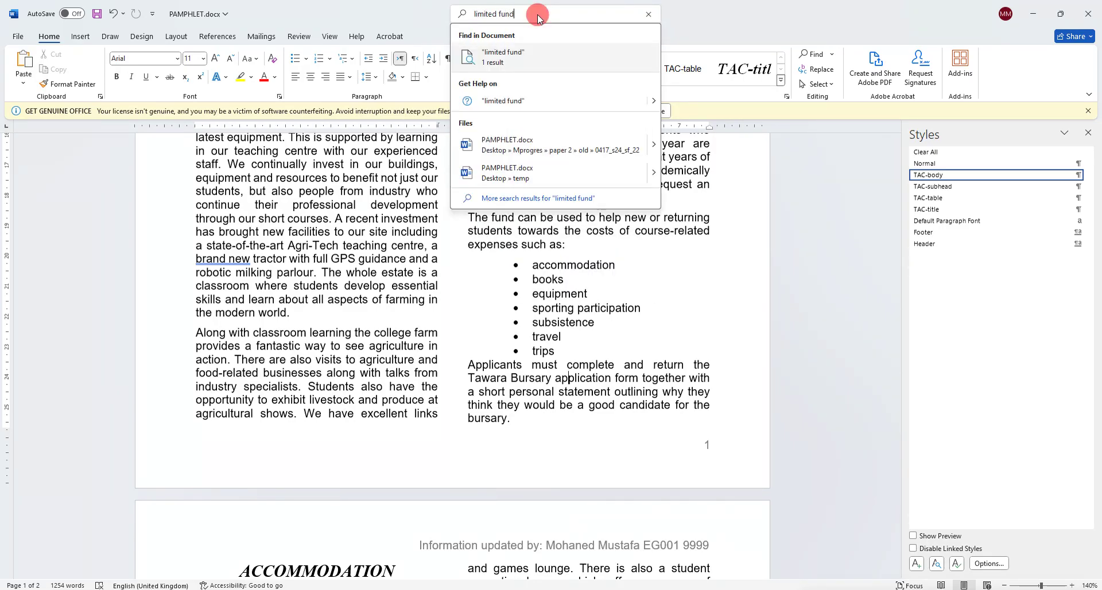
left_click(543, 53)
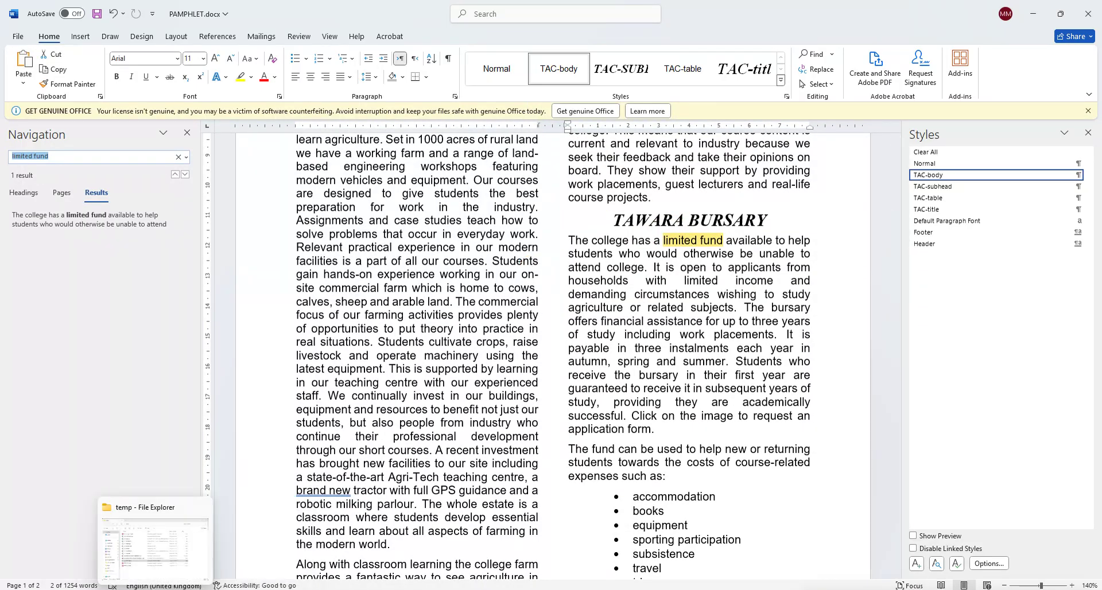
left_click(151, 567)
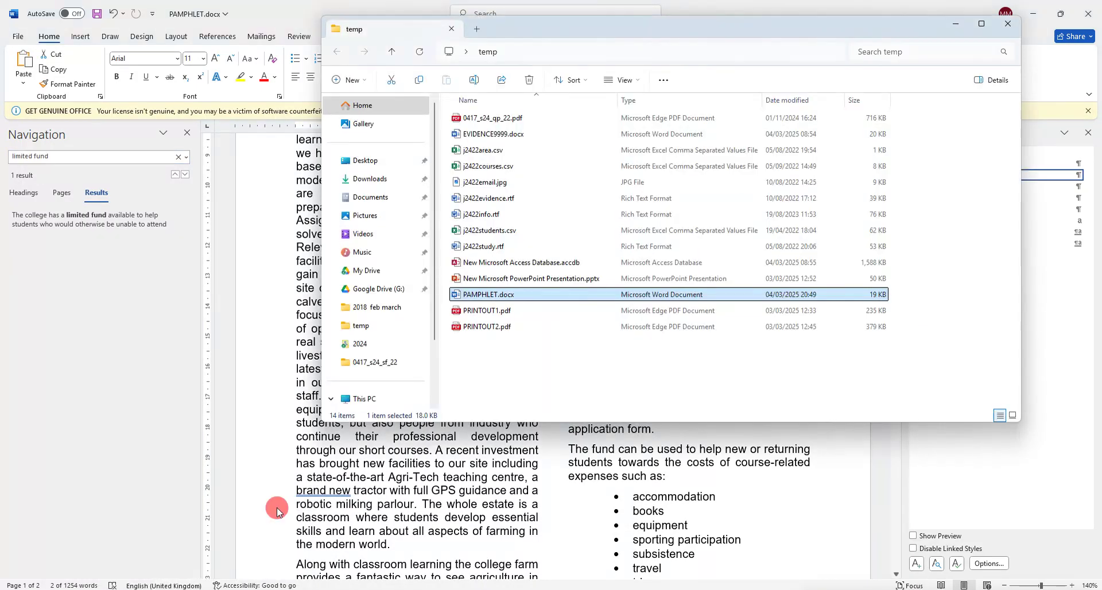
left_click(506, 183)
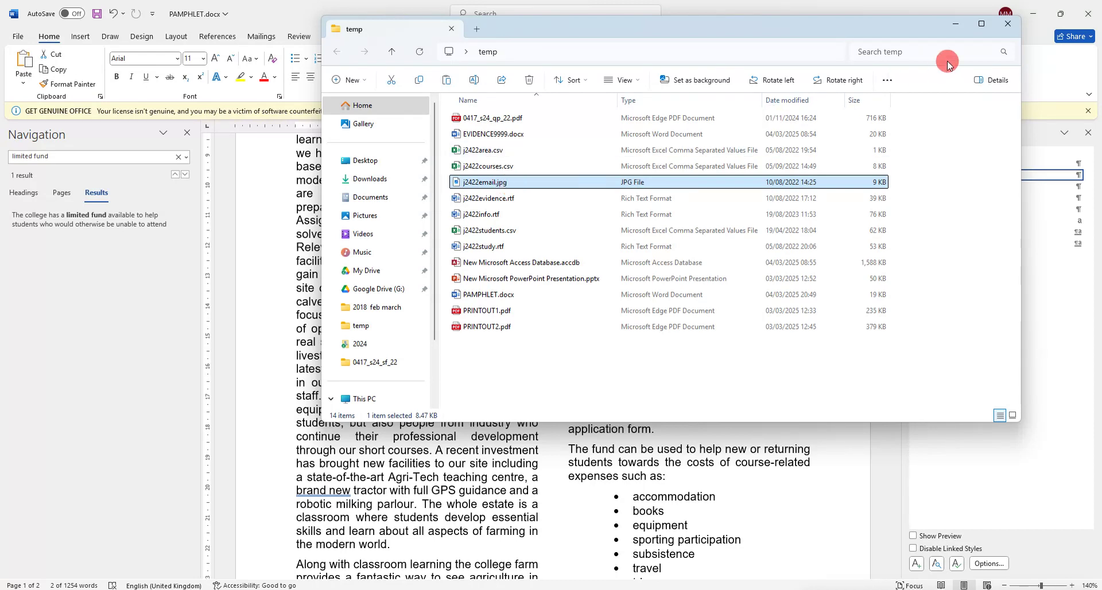
left_click(956, 23)
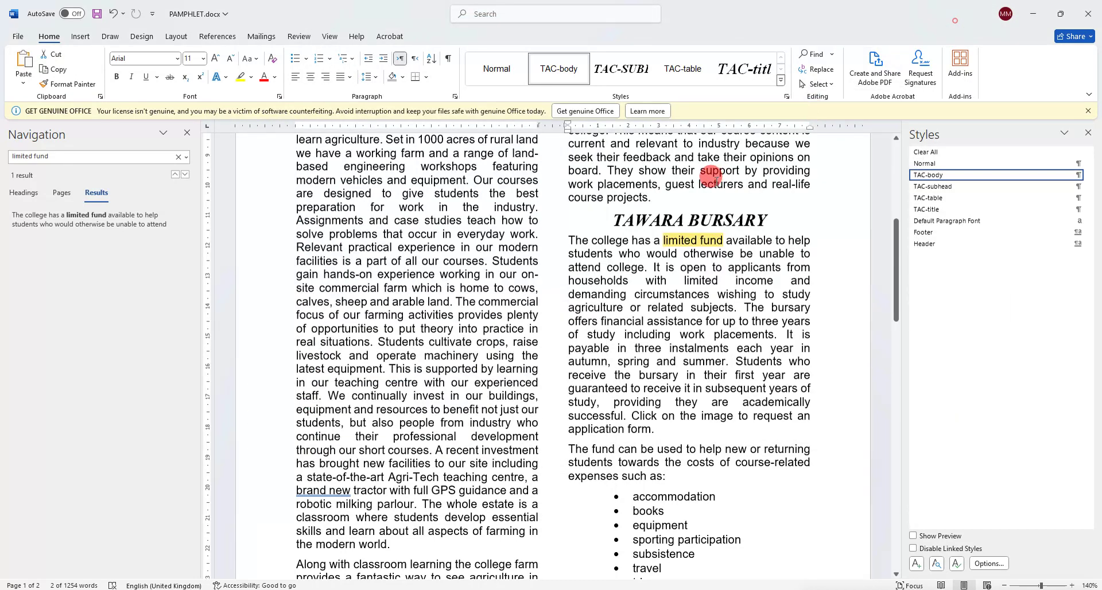
left_click(562, 234)
key("ctrl+v")
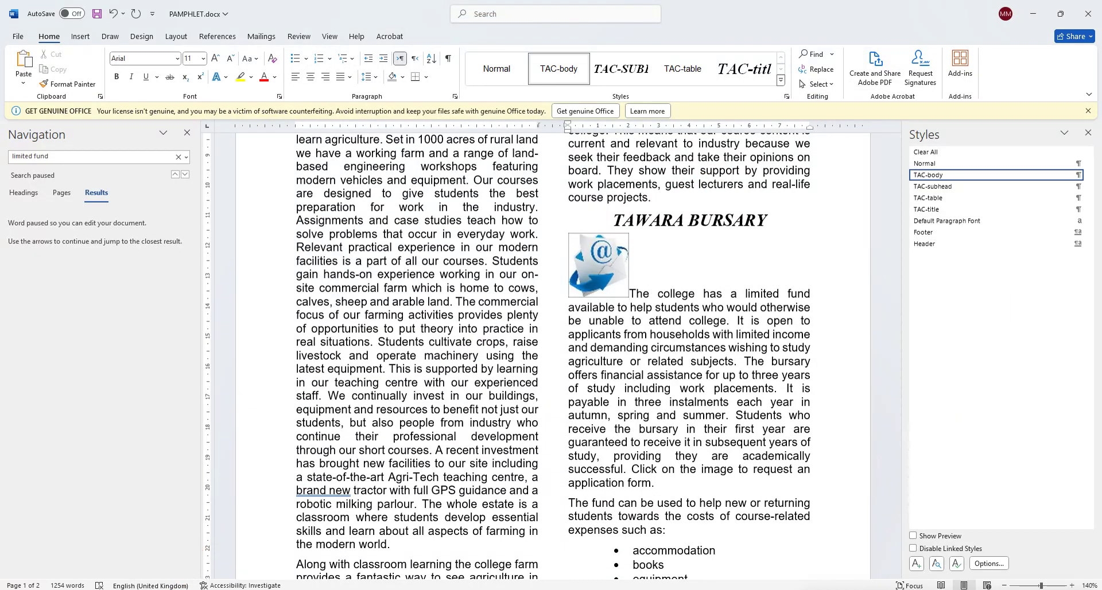
Underline question 8's text-wrapping requirement, then select the envelope image in PAMPHLET.docx.
mouse_move(130, 589)
left_click(137, 563)
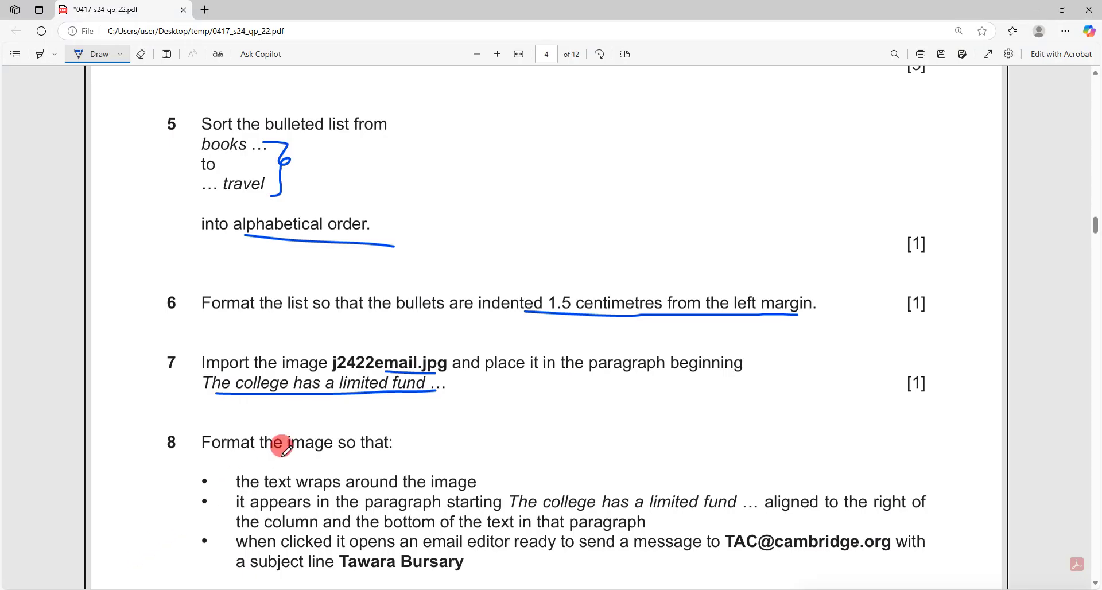
scroll(283, 445, "down", 1)
left_click_drag(301, 431, 372, 432)
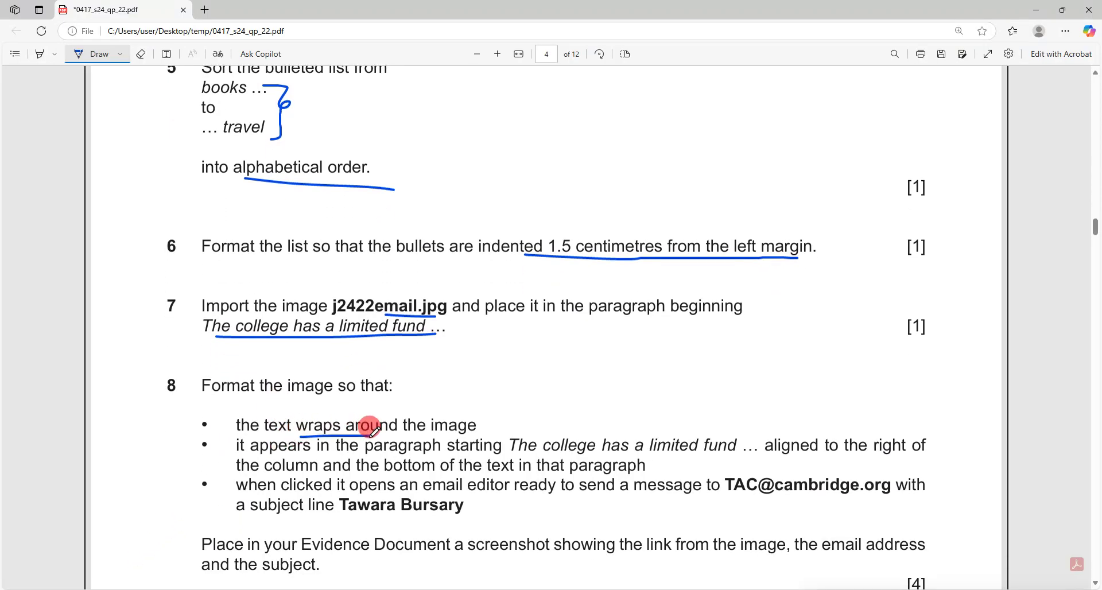
left_click(180, 589)
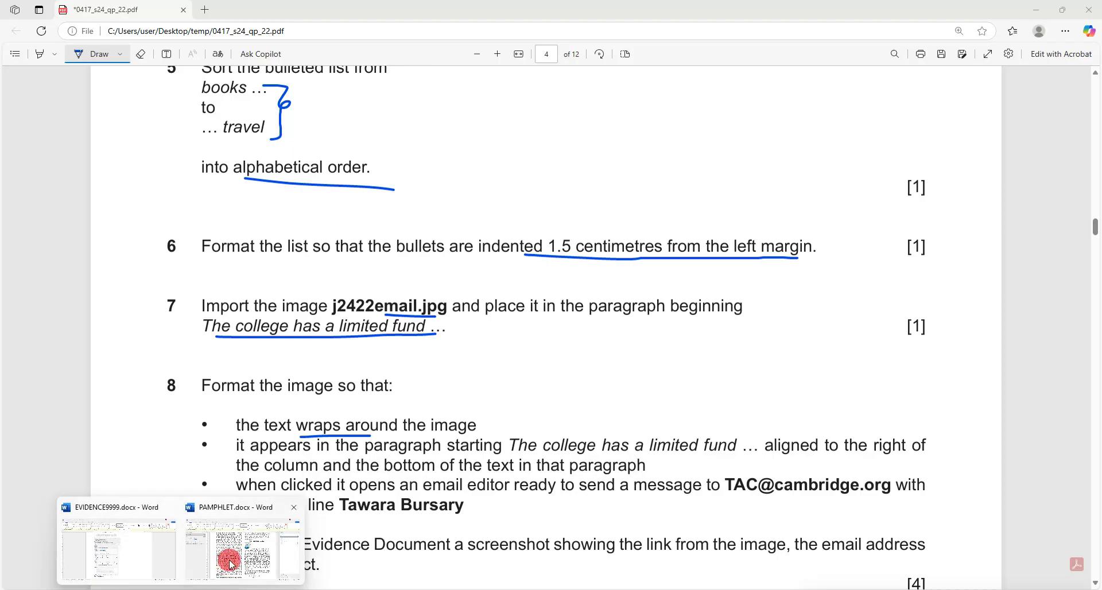
left_click(231, 564)
left_click(592, 263)
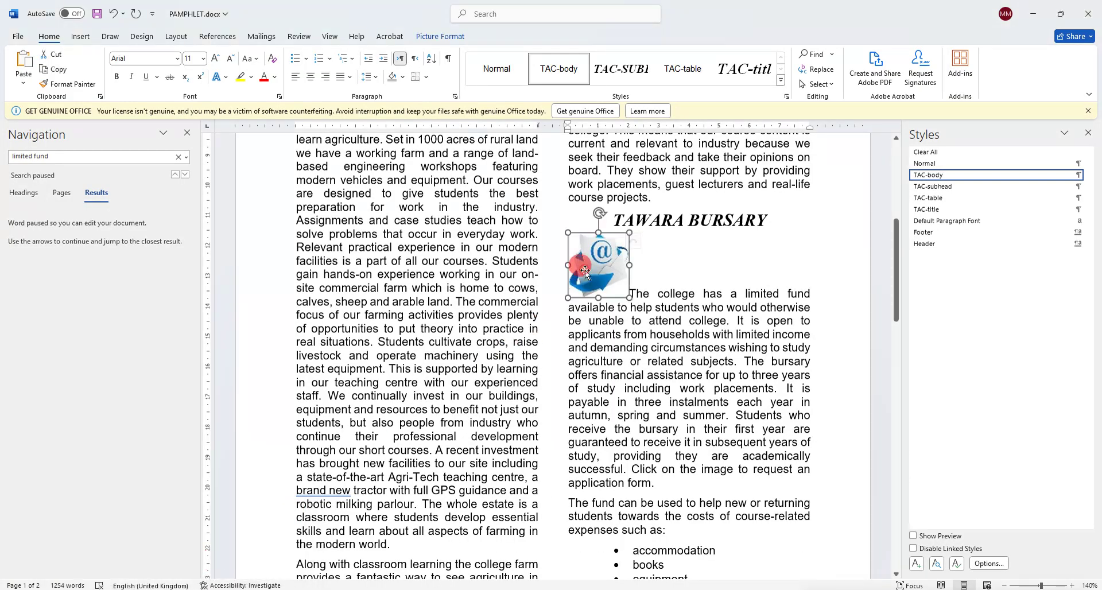
Set the envelope image to Square text wrapping and underline question 8's position requirement.
left_click(644, 241)
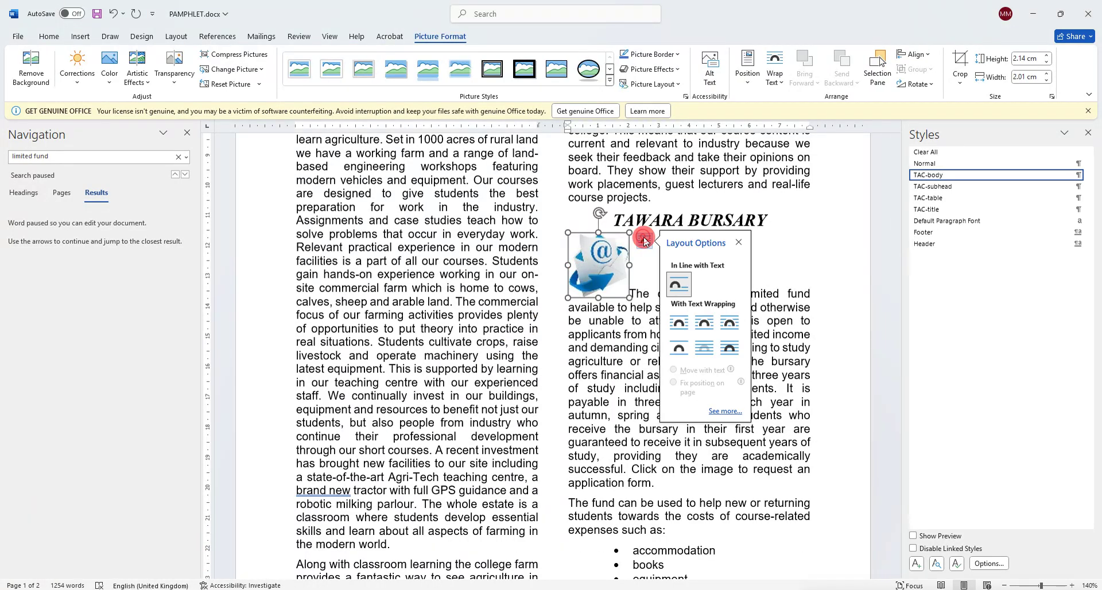
left_click(676, 327)
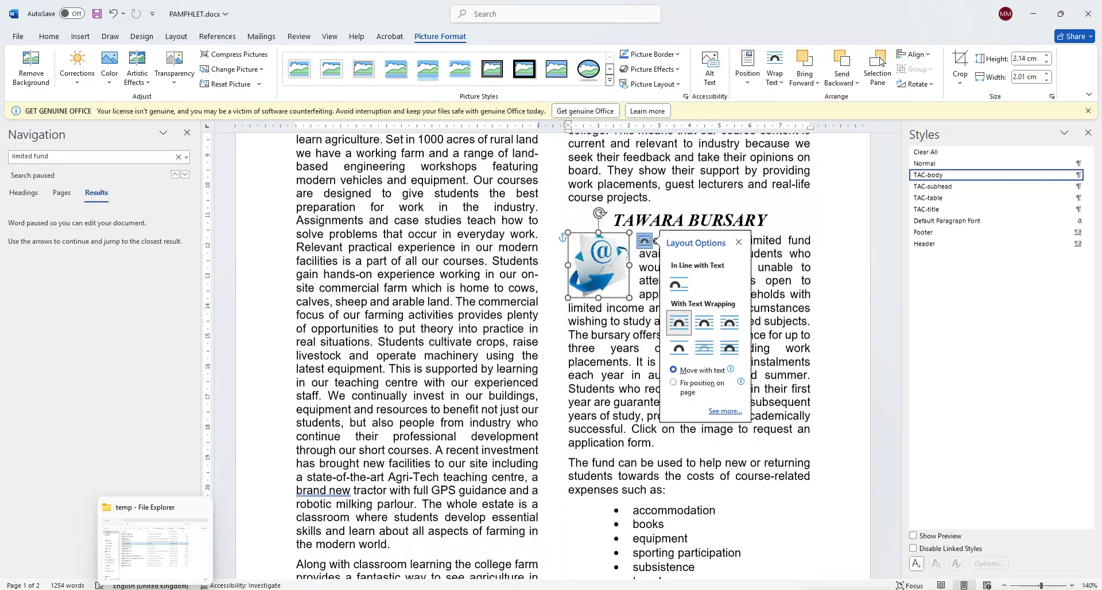
left_click(180, 589)
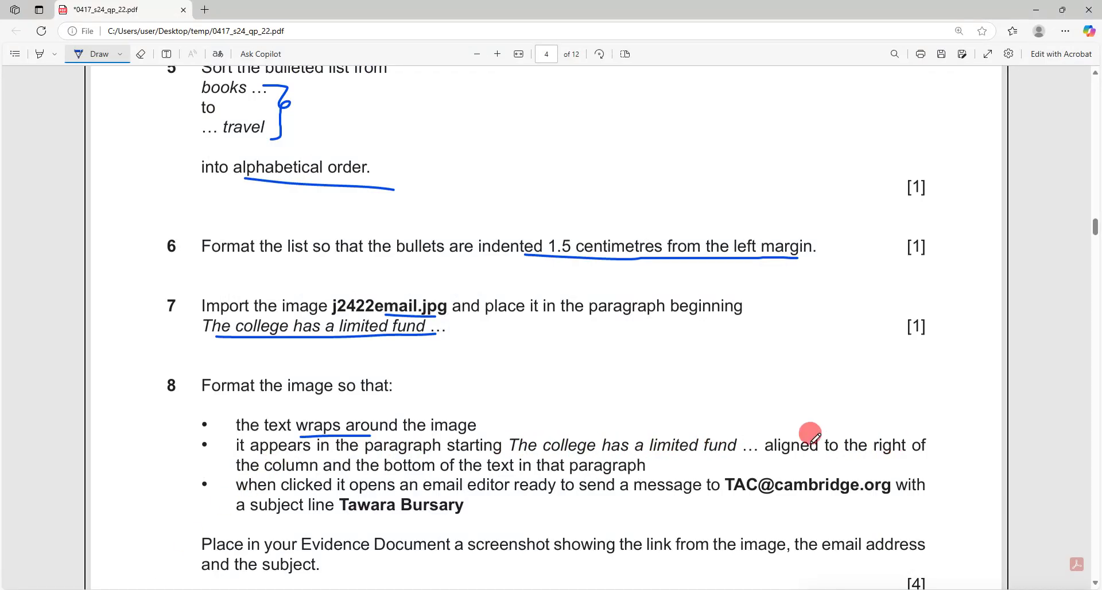
left_click_drag(396, 473, 631, 472)
Drag the envelope image to the column's right edge, level with the paragraph's bottom.
mouse_move(181, 589)
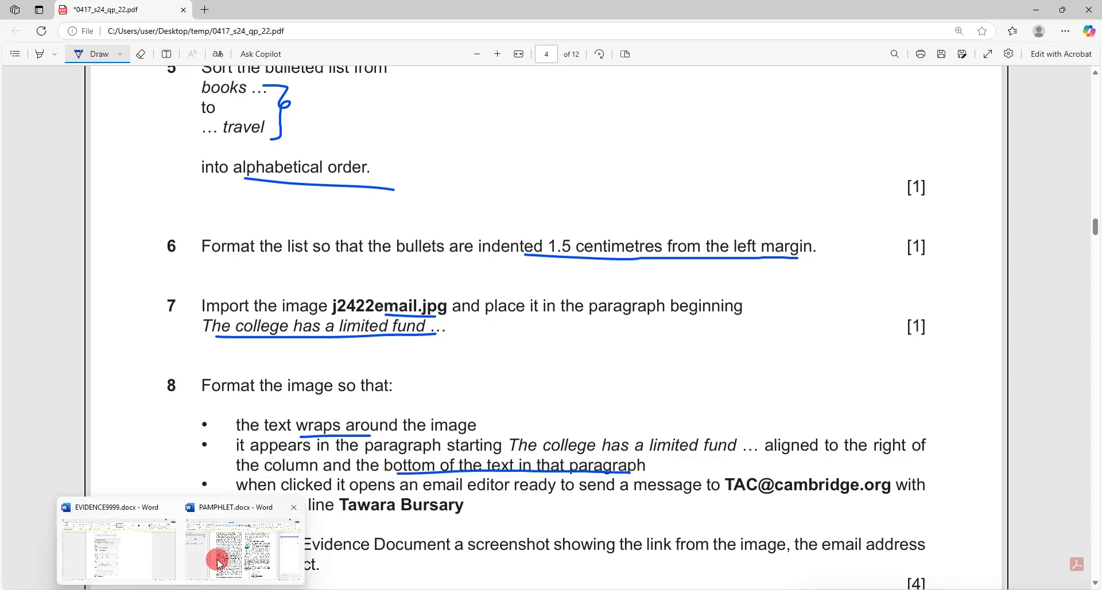
left_click(220, 562)
left_click_drag(482, 287, 774, 432)
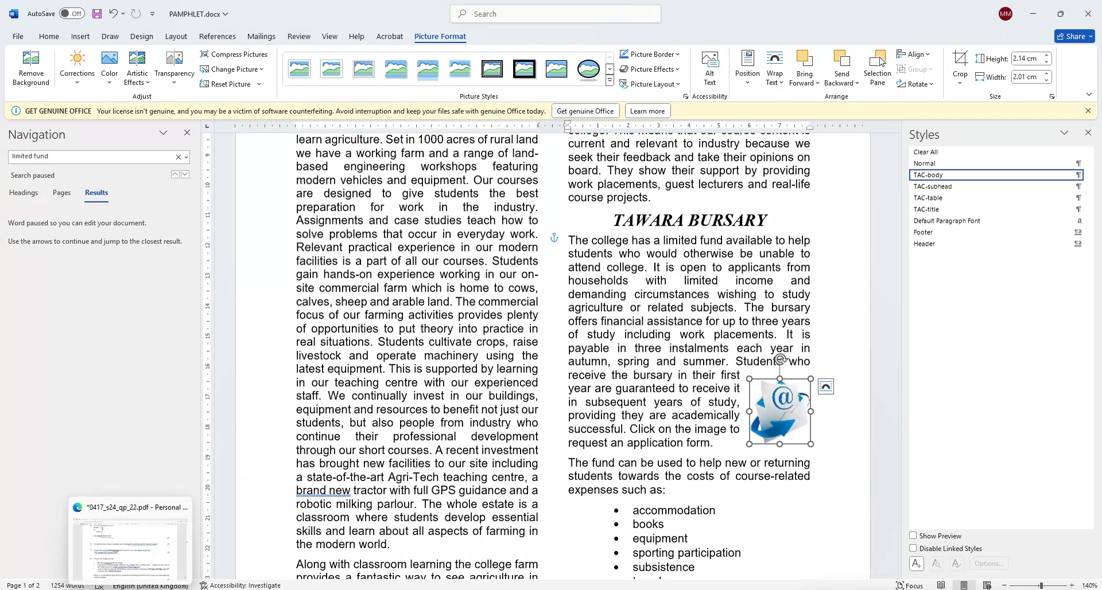
left_click(130, 542)
left_click(441, 430)
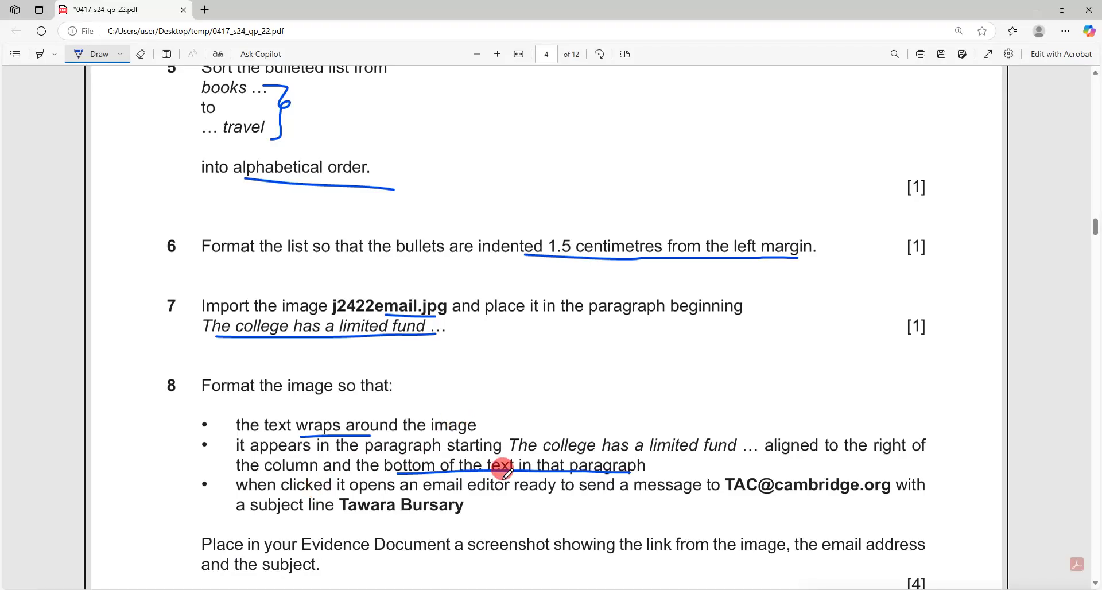
Turn off the Draw pen and select question 8's email address, then return to PAMPHLET.docx.
left_click(111, 63)
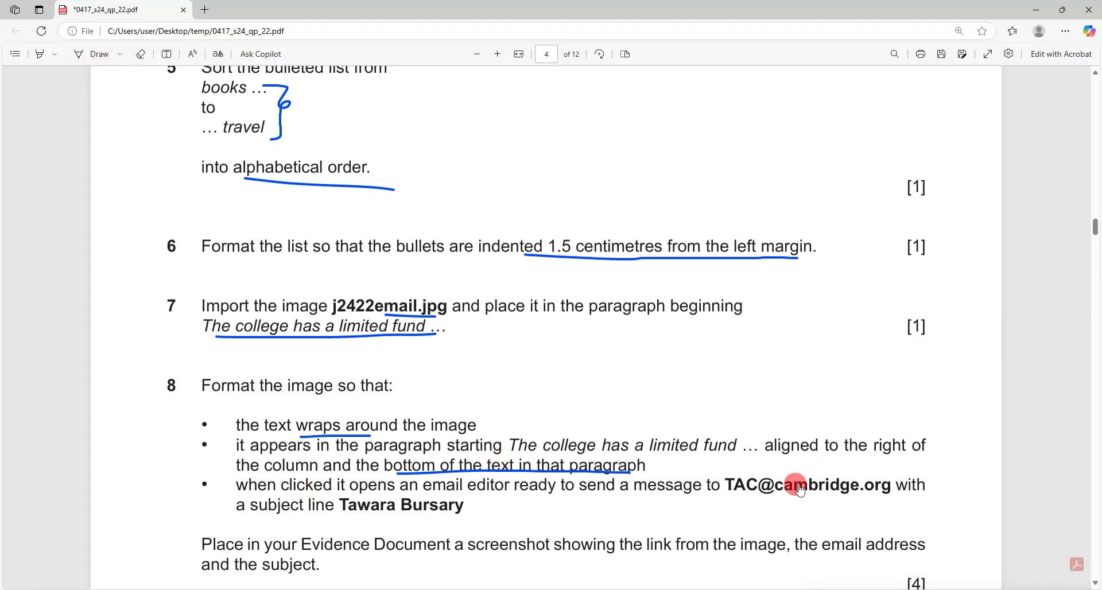
left_click_drag(712, 489, 891, 498)
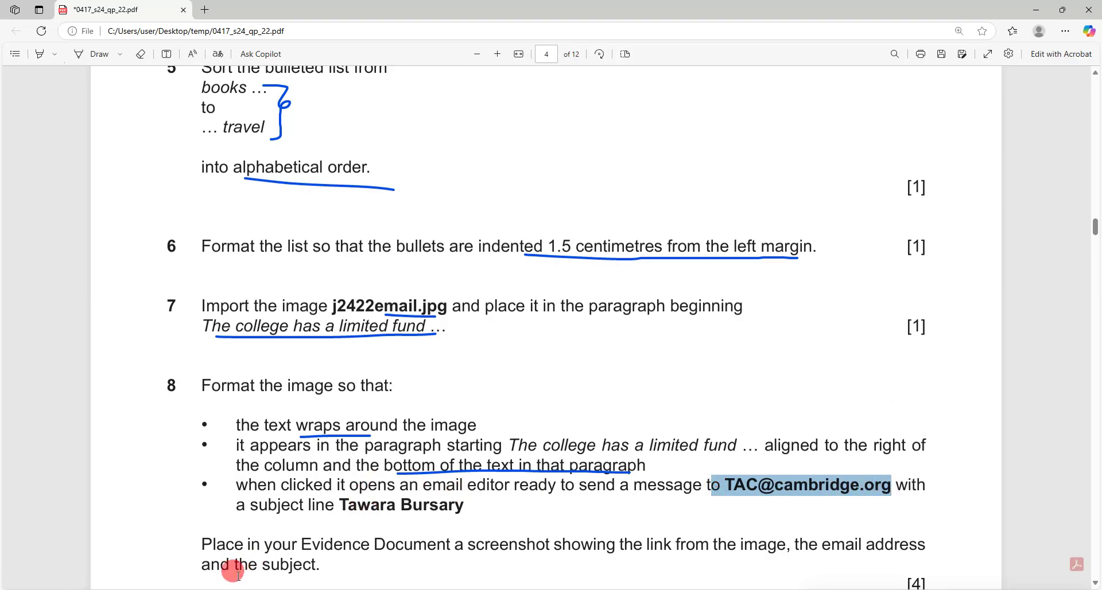
left_click(216, 566)
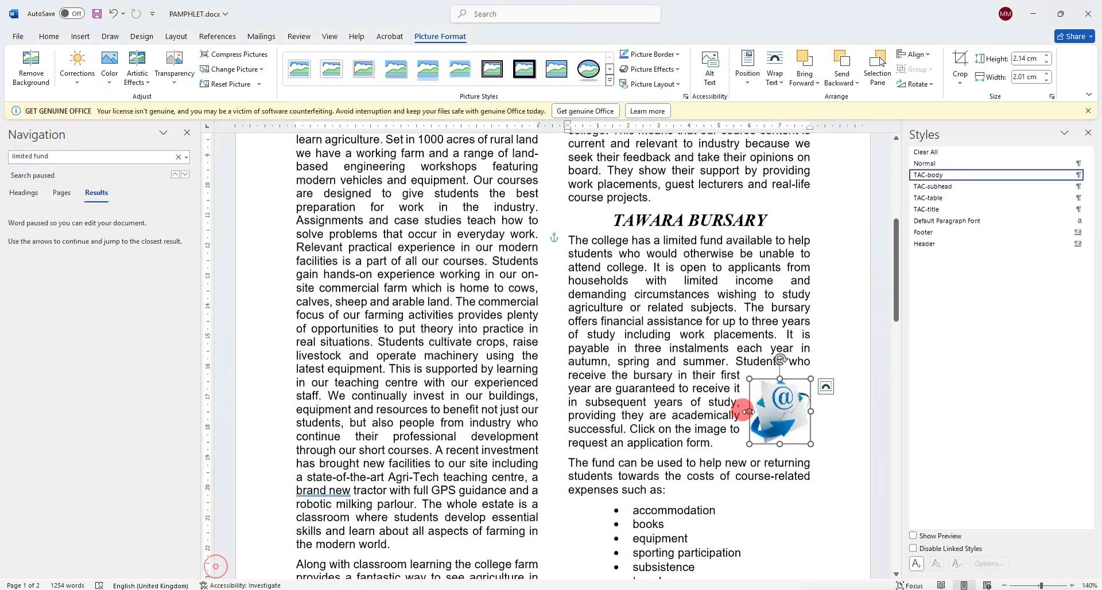
Start an E-mail Address link on the envelope image and enter the subject Tawara Bursary.
right_click(777, 403)
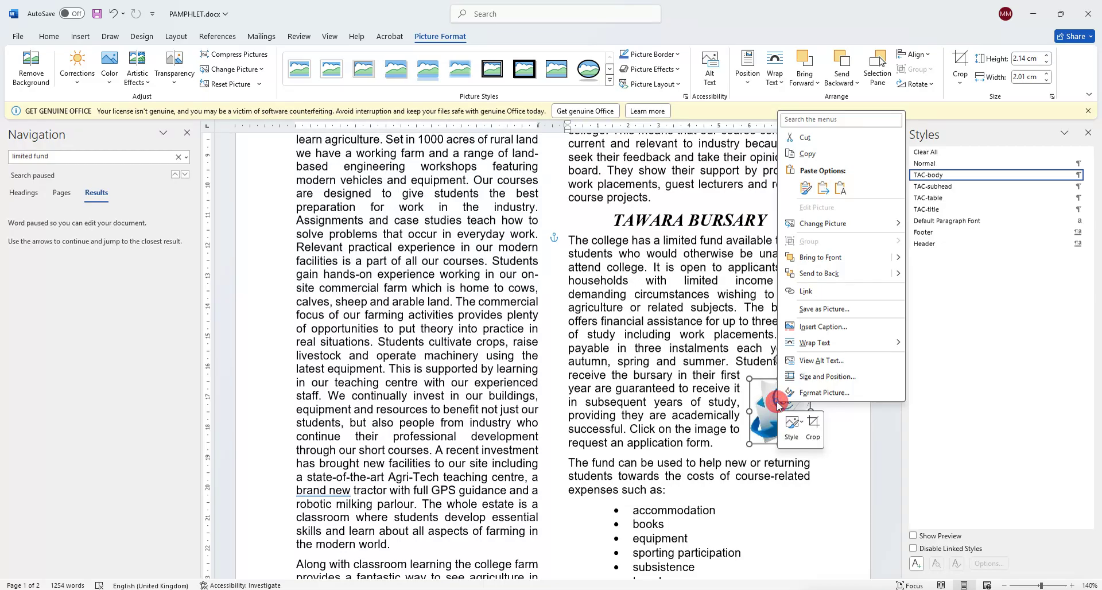
left_click(828, 291)
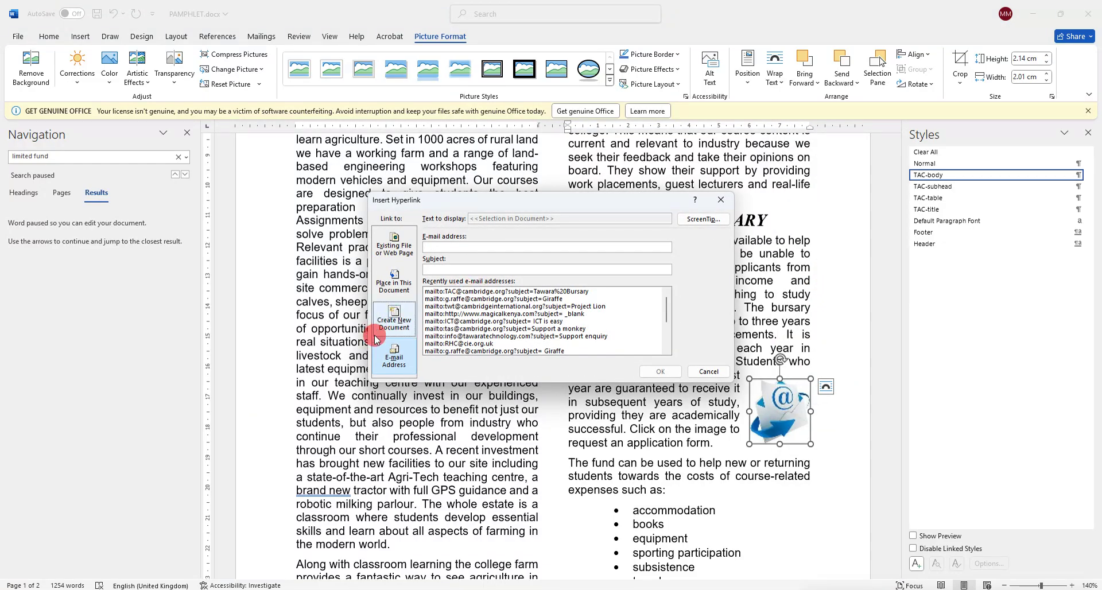
left_click(373, 358)
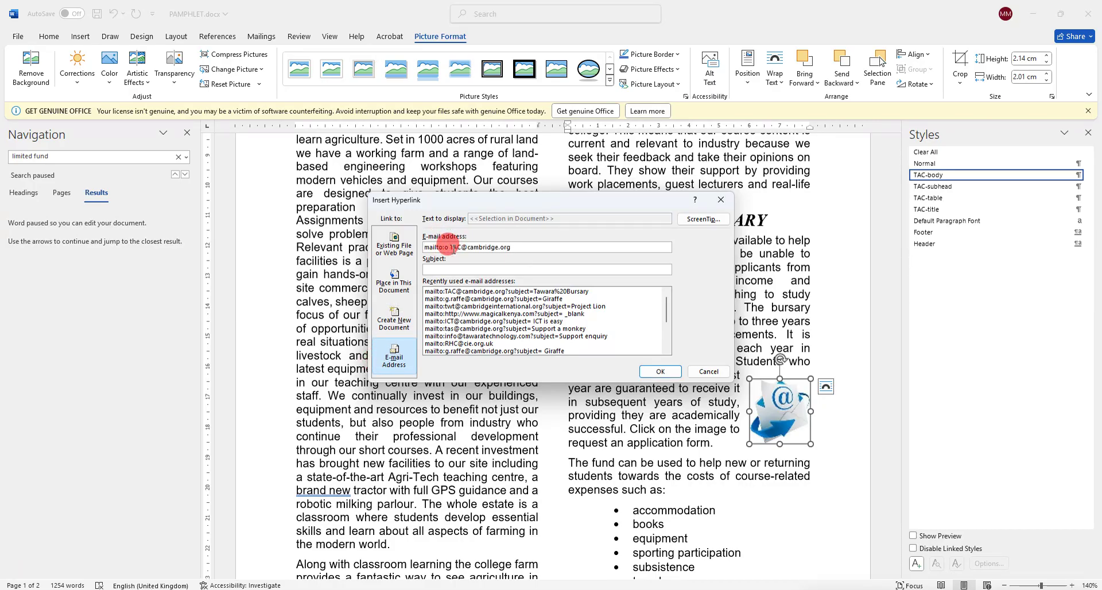
left_click(181, 589)
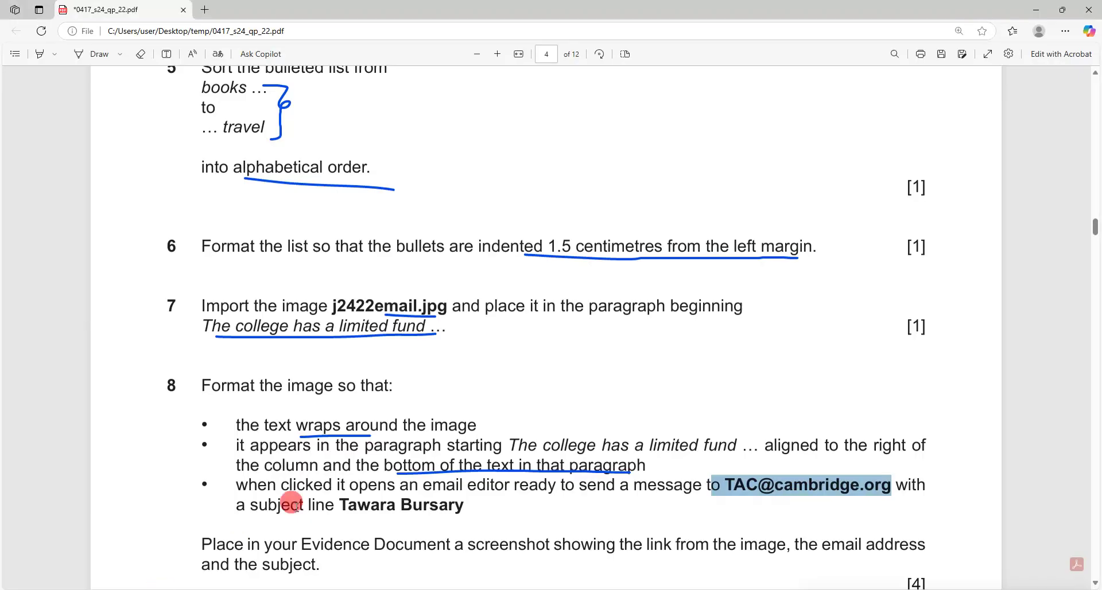
left_click_drag(340, 498, 404, 505)
mouse_move(181, 589)
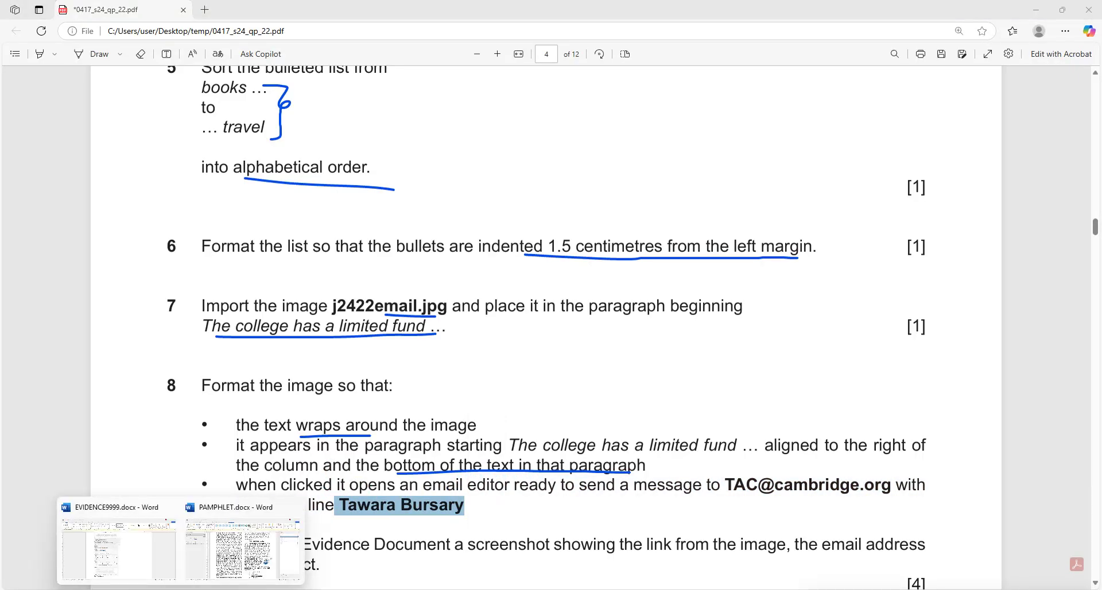
left_click(218, 569)
left_click(523, 267)
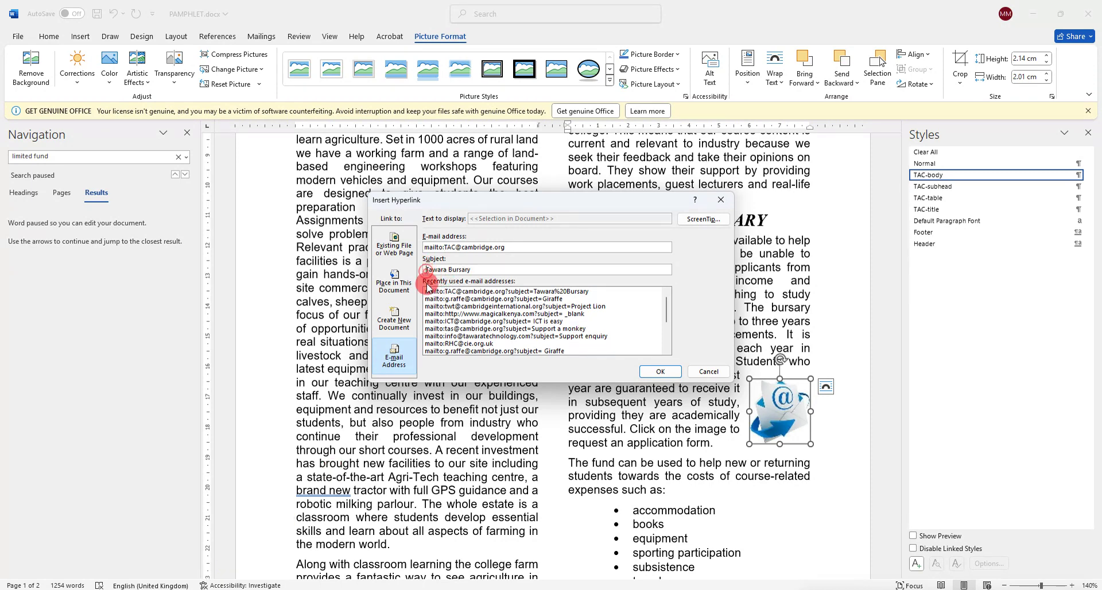
Fill in the bursary email address, snip the link dialog, and confirm the hyperlink.
mouse_move(180, 589)
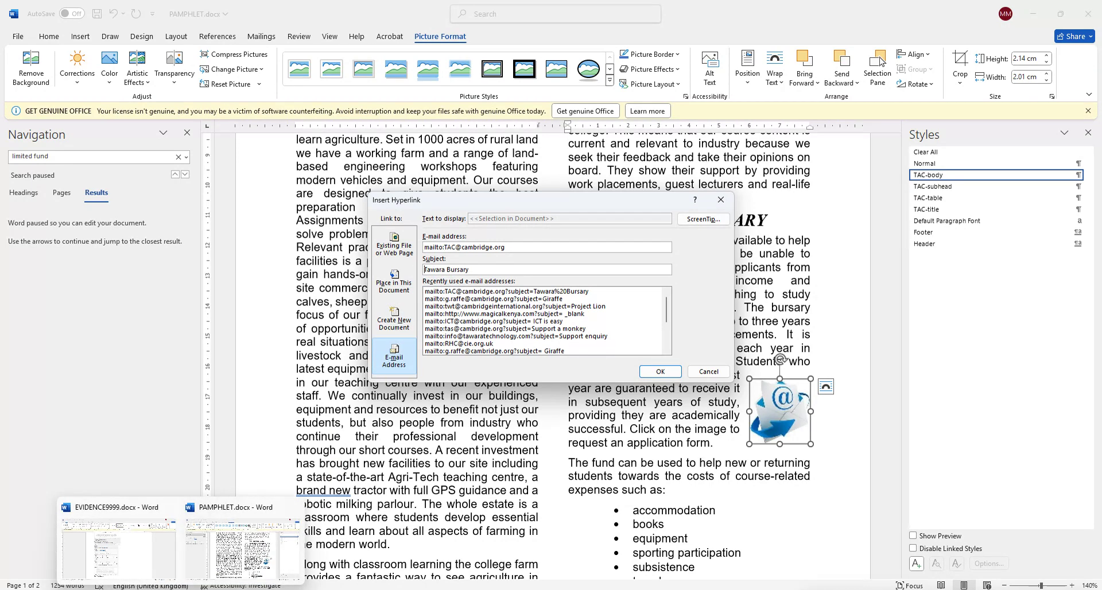
left_click(112, 589)
scroll(426, 460, "down", 2)
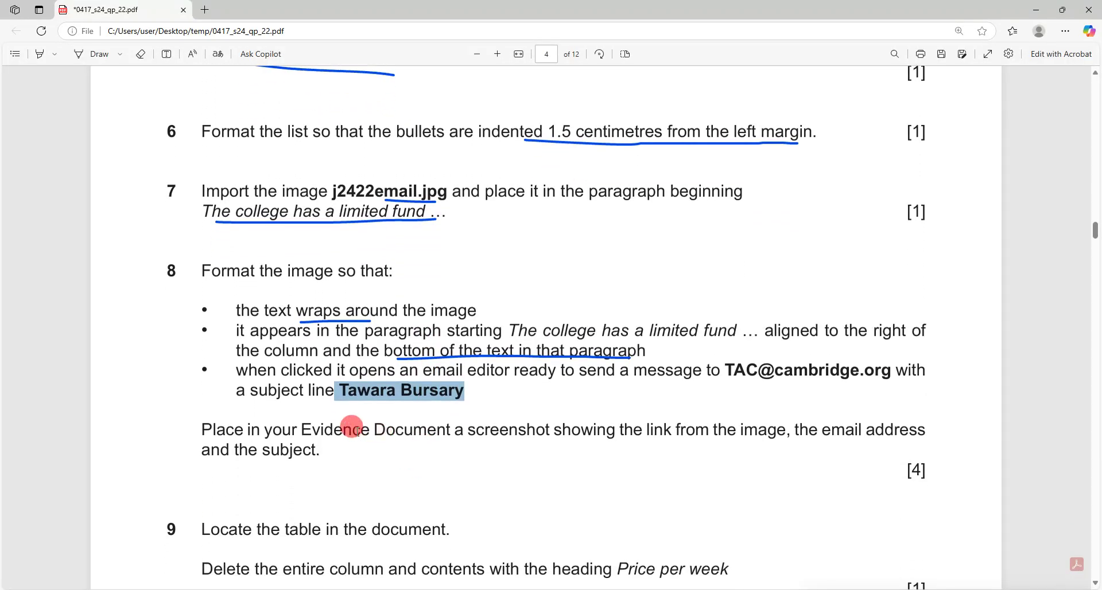
left_click_drag(353, 429, 844, 418)
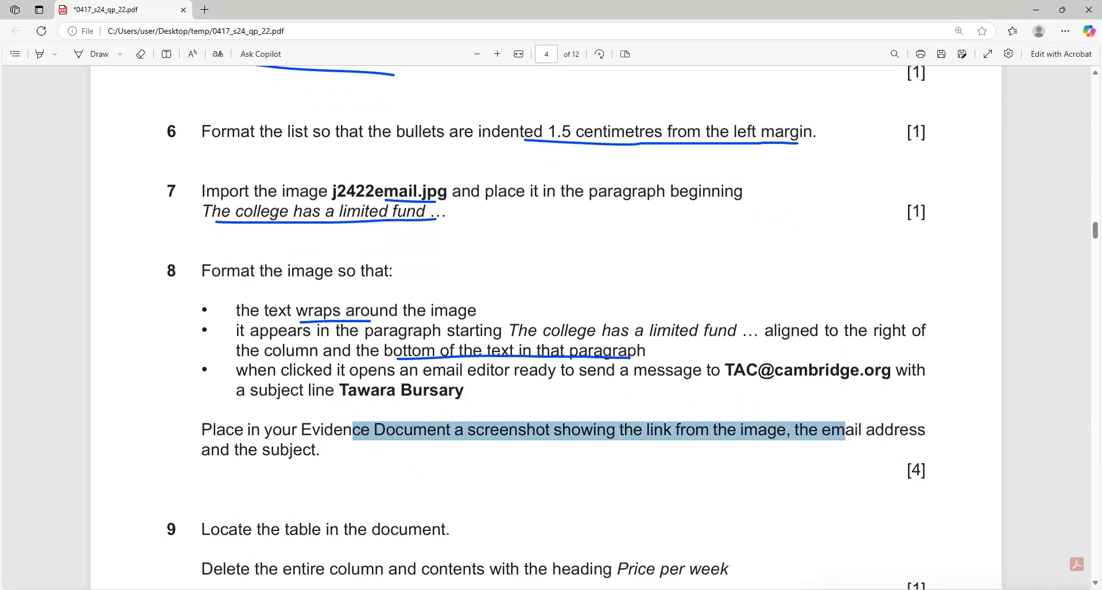
mouse_move(181, 589)
left_click(224, 567)
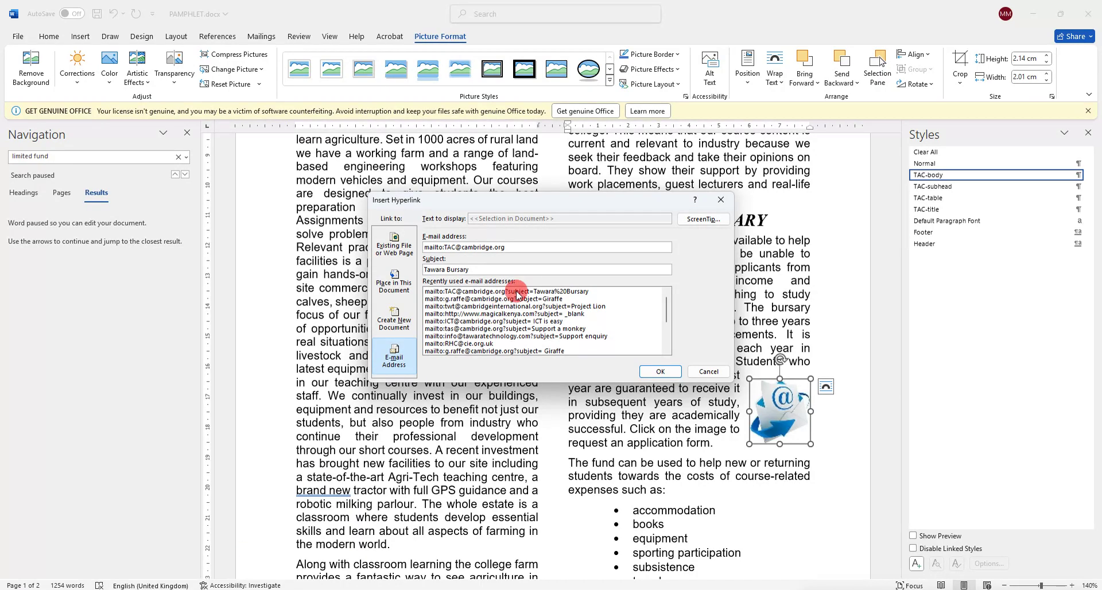
key("super+shift+s")
left_click_drag(368, 190, 732, 381)
left_click(660, 372)
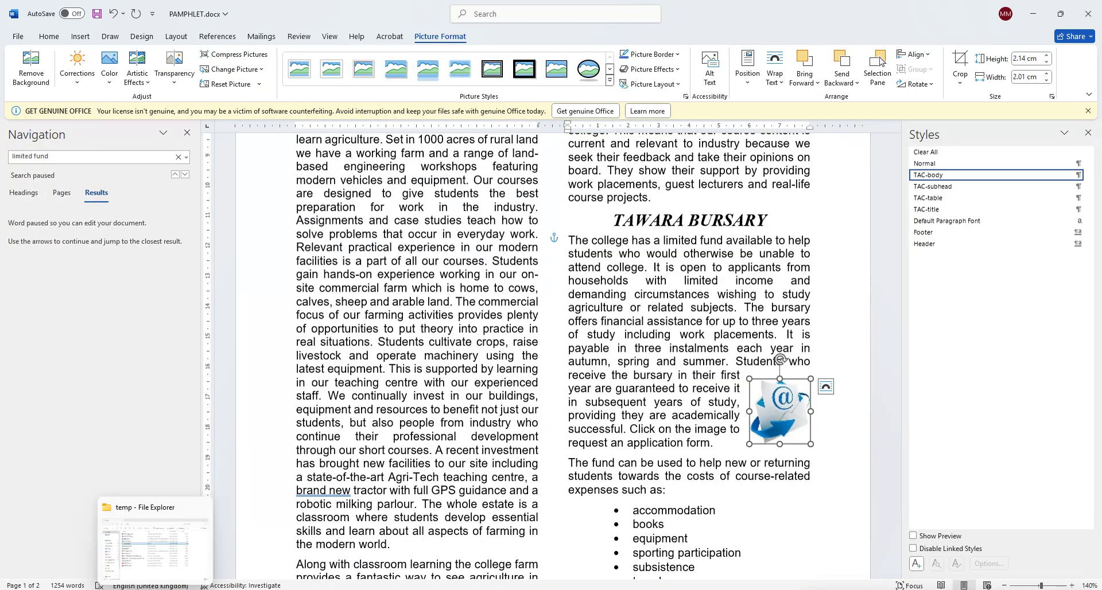
In EVIDENCE9999.docx, add blank lines so the Step 8 evidence heading starts page 2.
left_click(130, 589)
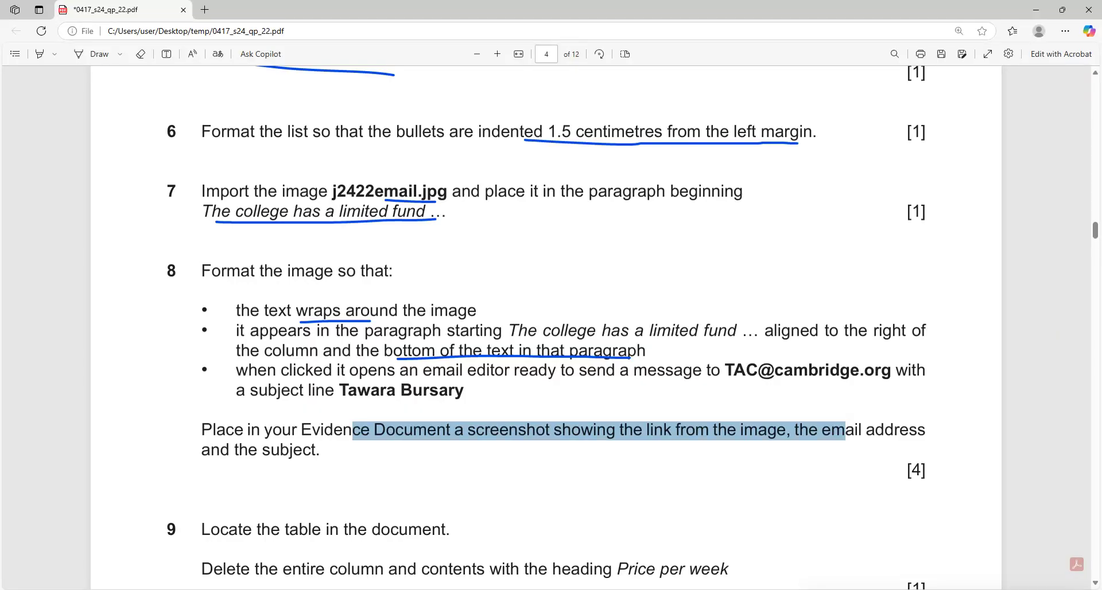
left_click(181, 588)
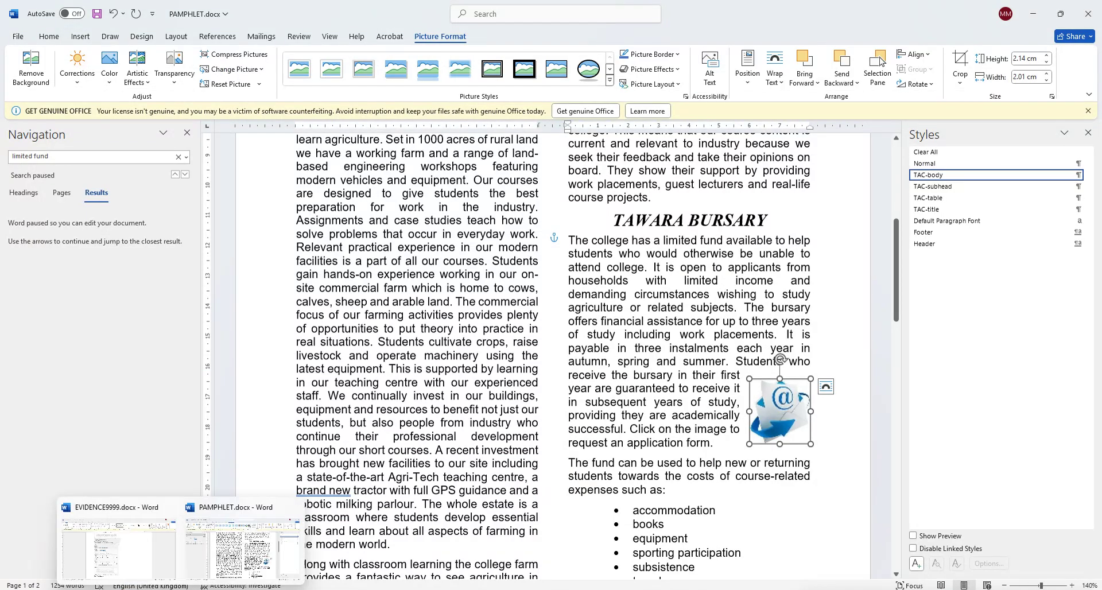
left_click(126, 551)
scroll(448, 525, "down", 5)
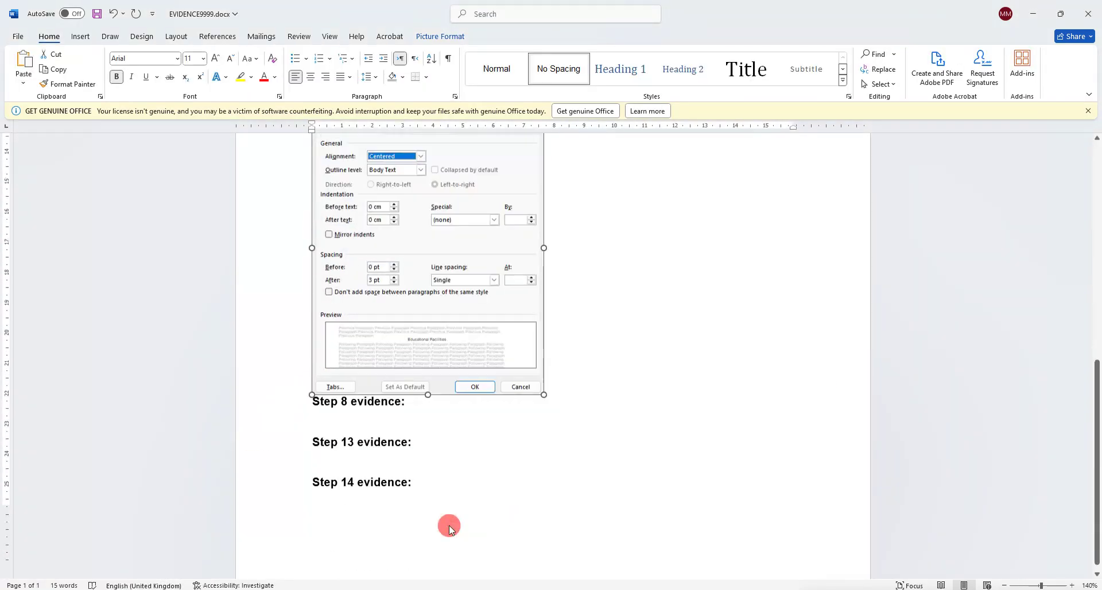
left_click(310, 339)
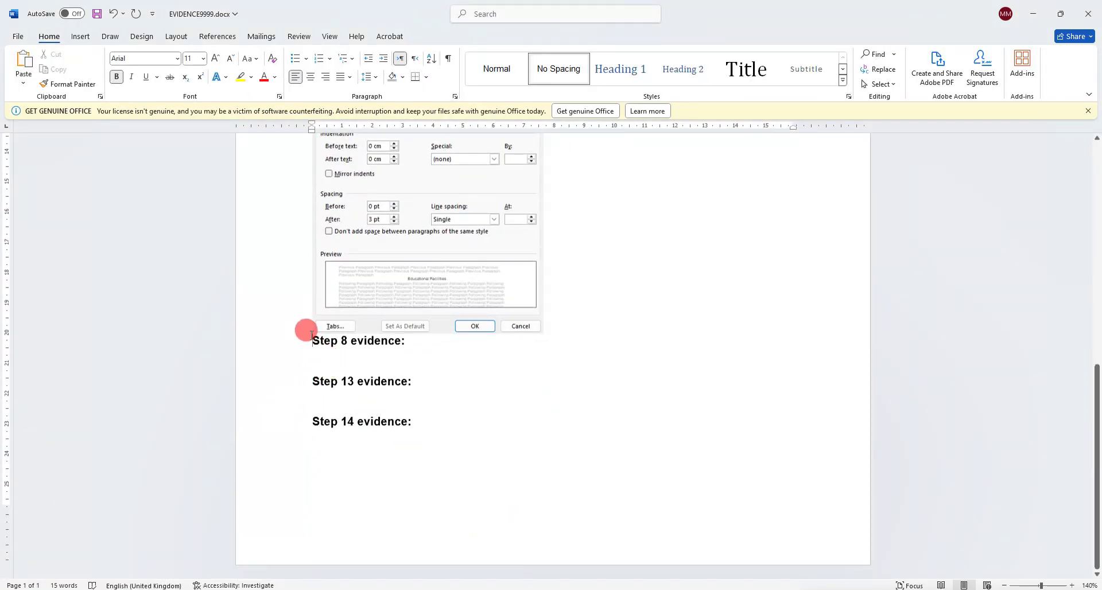
key("Return")
key("Return")
key("Return")
key("Return")
key("Return")
key("Return")
key("Return")
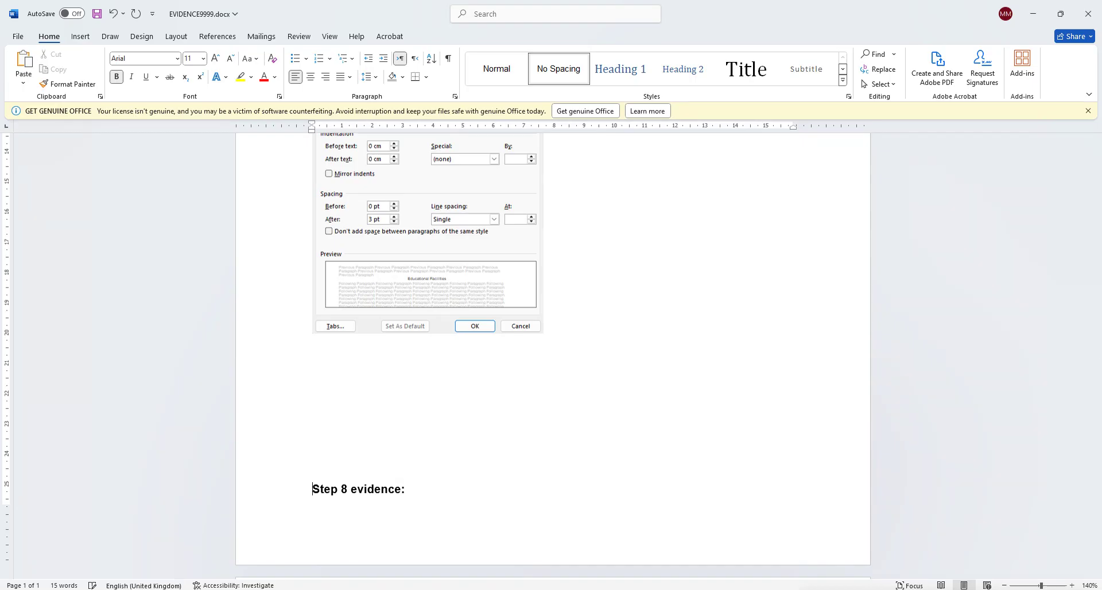
key("Return")
Paste the hyperlink dialog screenshot under Step 8 evidence and shrink it to fit.
scroll(332, 458, "down", 3)
left_click(336, 396)
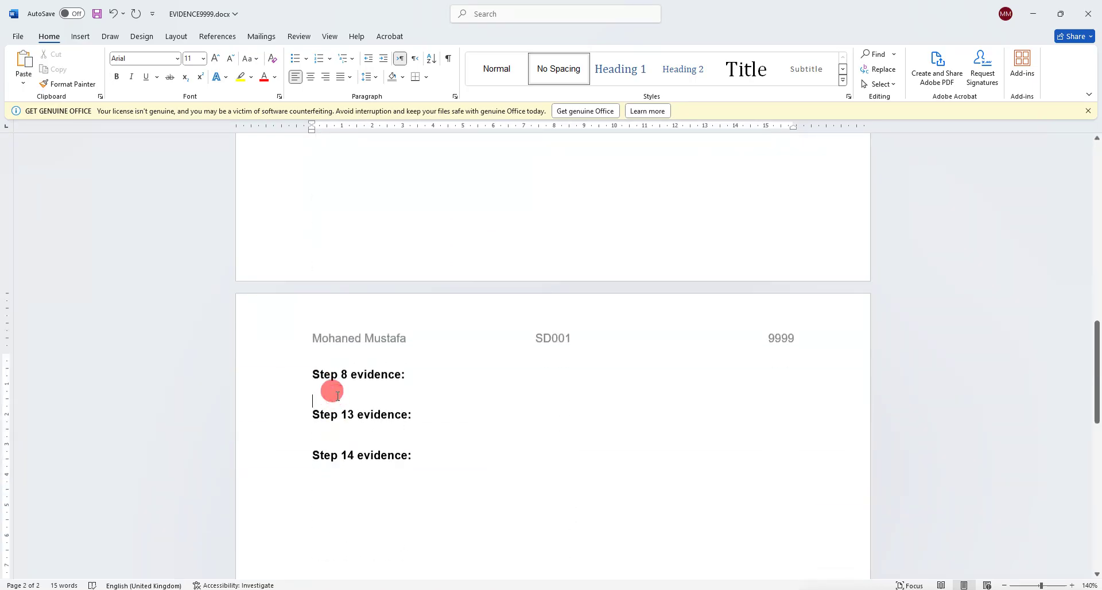
key("ctrl+v")
left_click(551, 476)
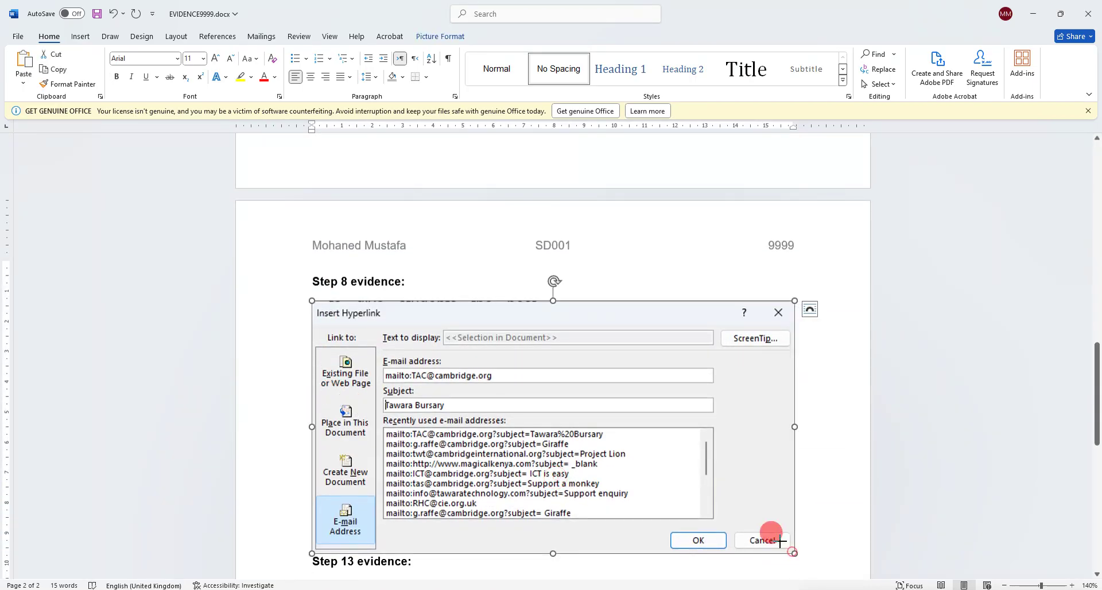
left_click_drag(781, 541, 660, 476)
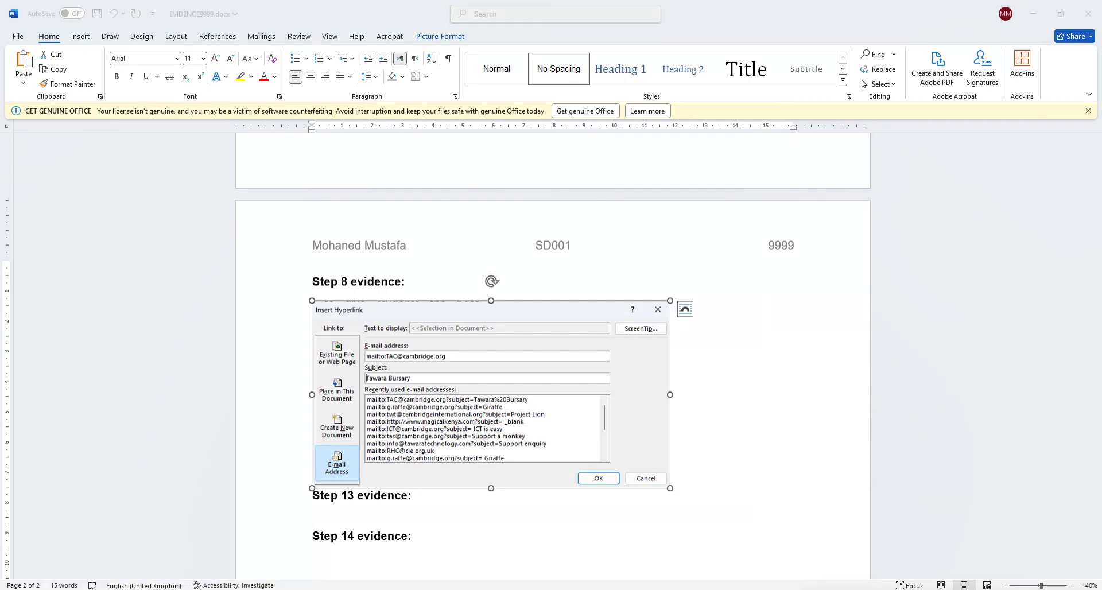
key("alt+Tab")
scroll(387, 466, "down", 5)
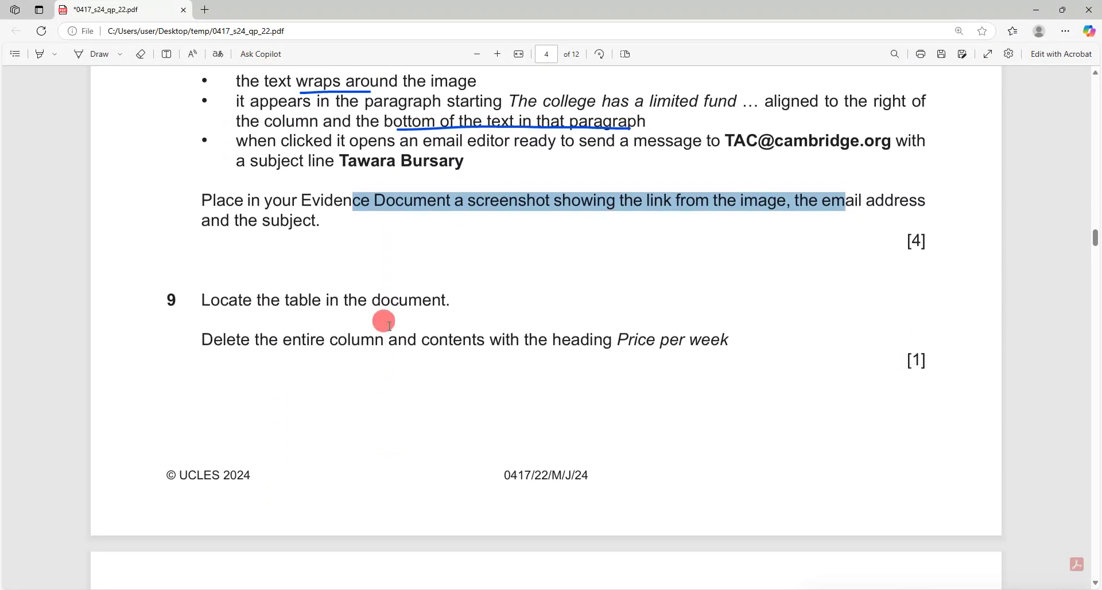
Delete the Price per week column from the room rental table.
left_click_drag(271, 331, 538, 339)
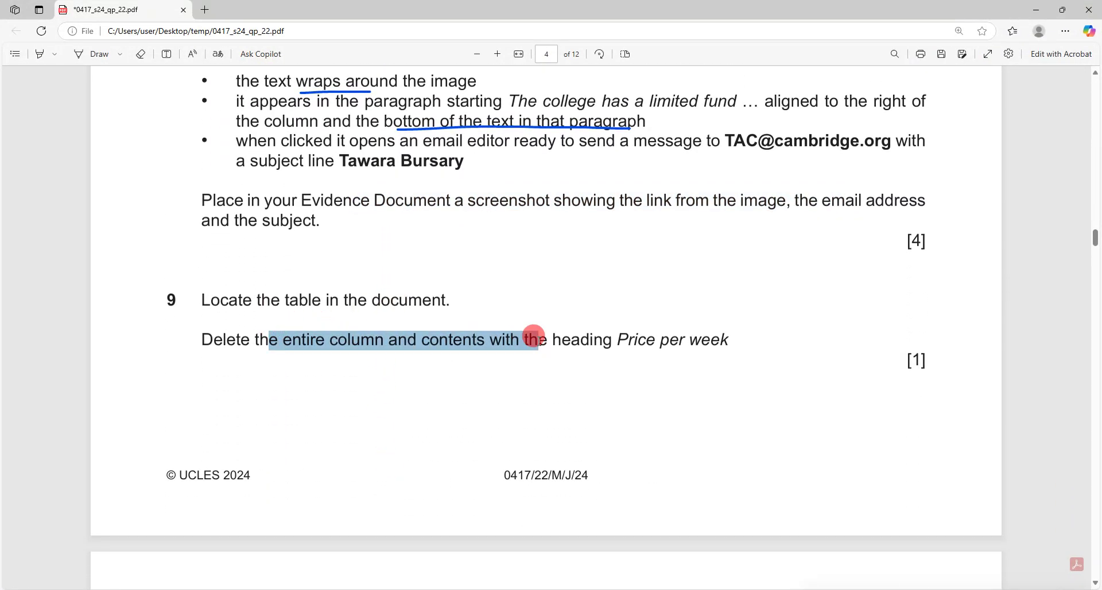
key("alt+Tab")
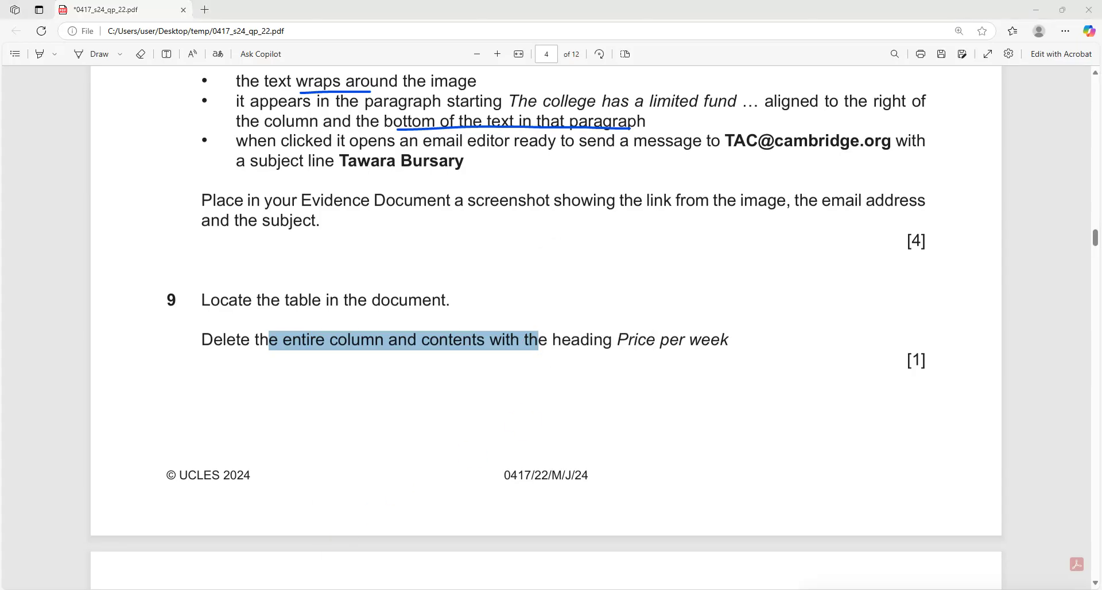
left_click(221, 554)
scroll(549, 390, "down", 8)
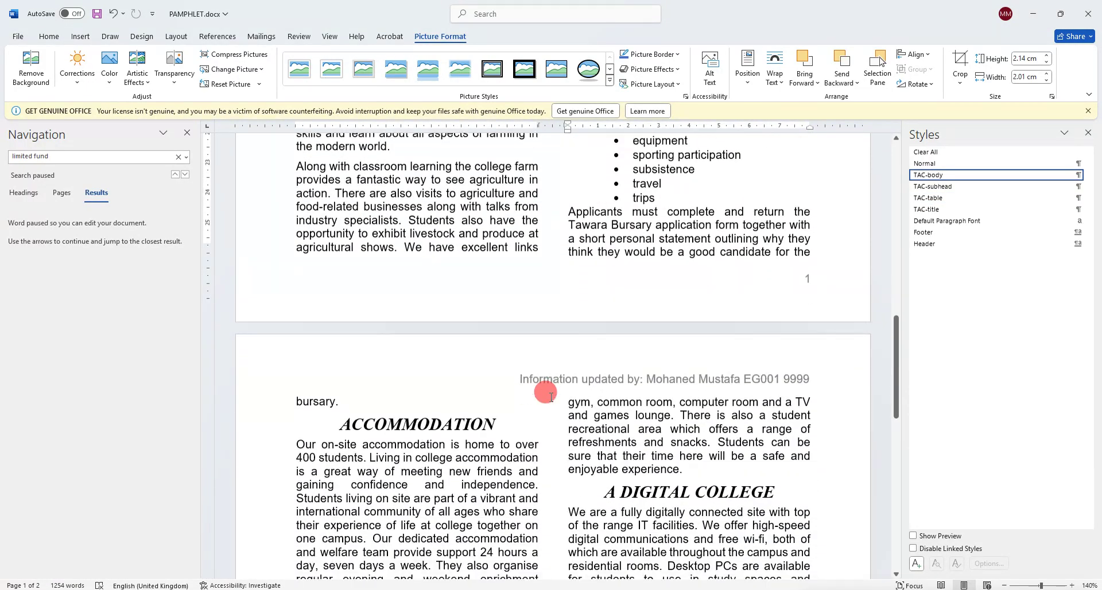
scroll(545, 393, "down", 8)
scroll(465, 488, "down", 5)
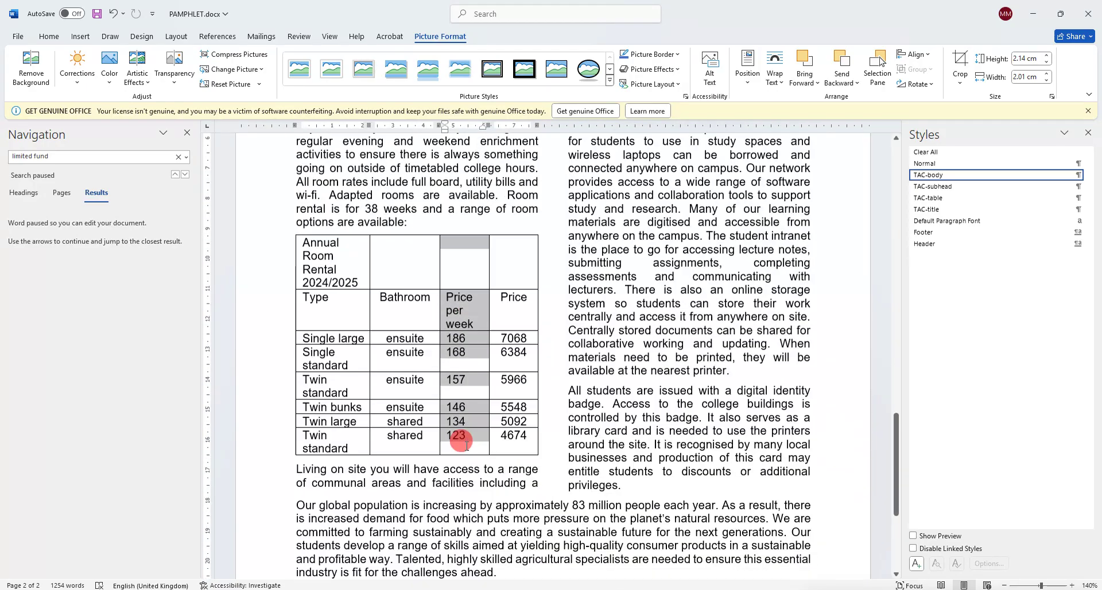
right_click(466, 445)
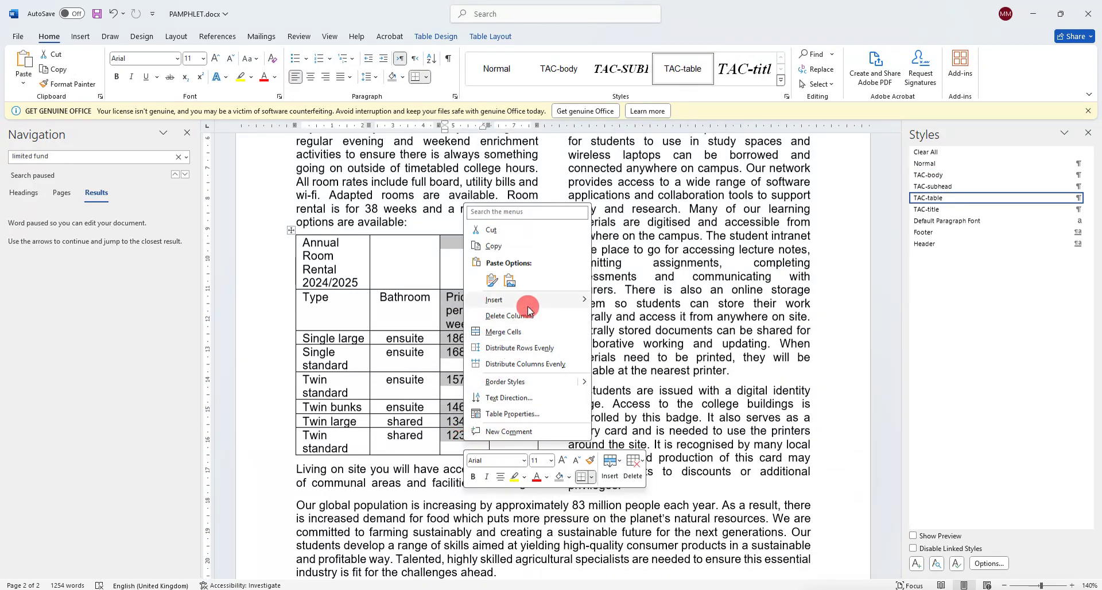
left_click(529, 314)
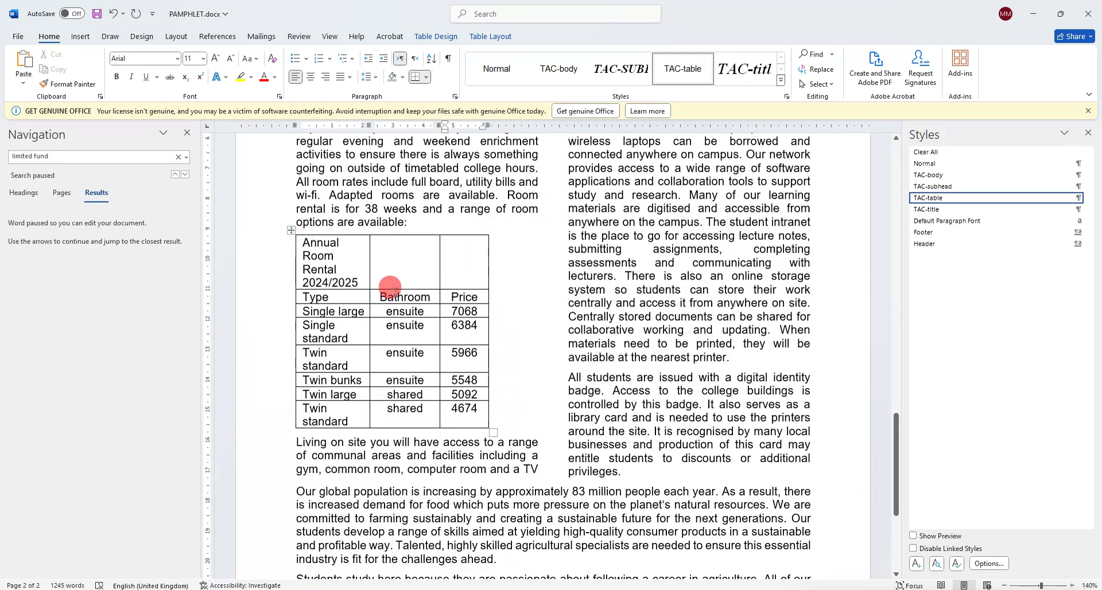
AutoFit the rental table to the window so it fills the text column.
left_click(293, 231)
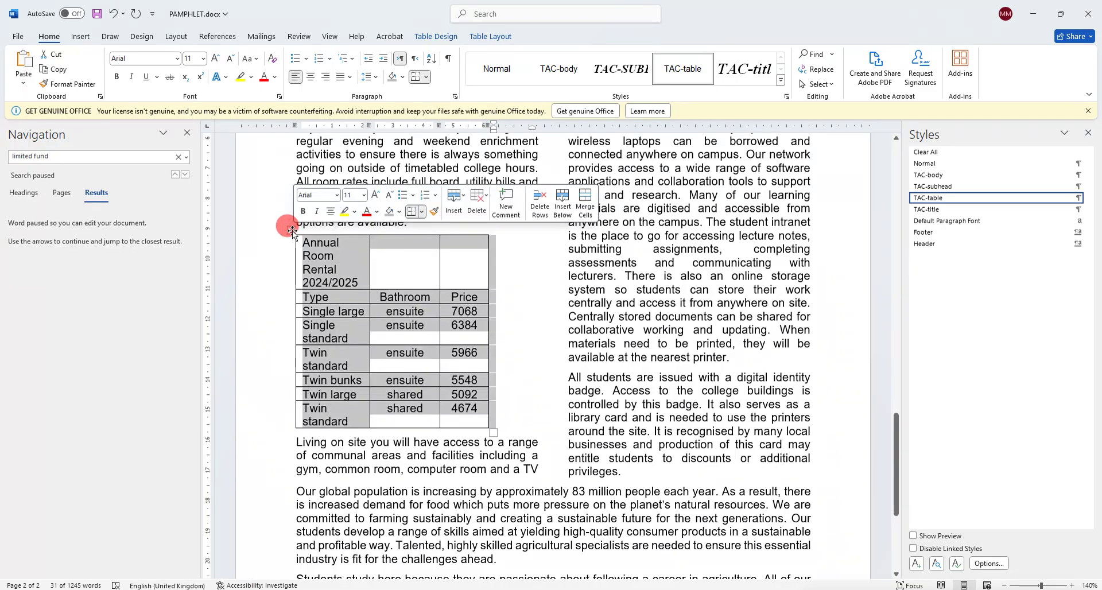
right_click(293, 232)
mouse_move(345, 410)
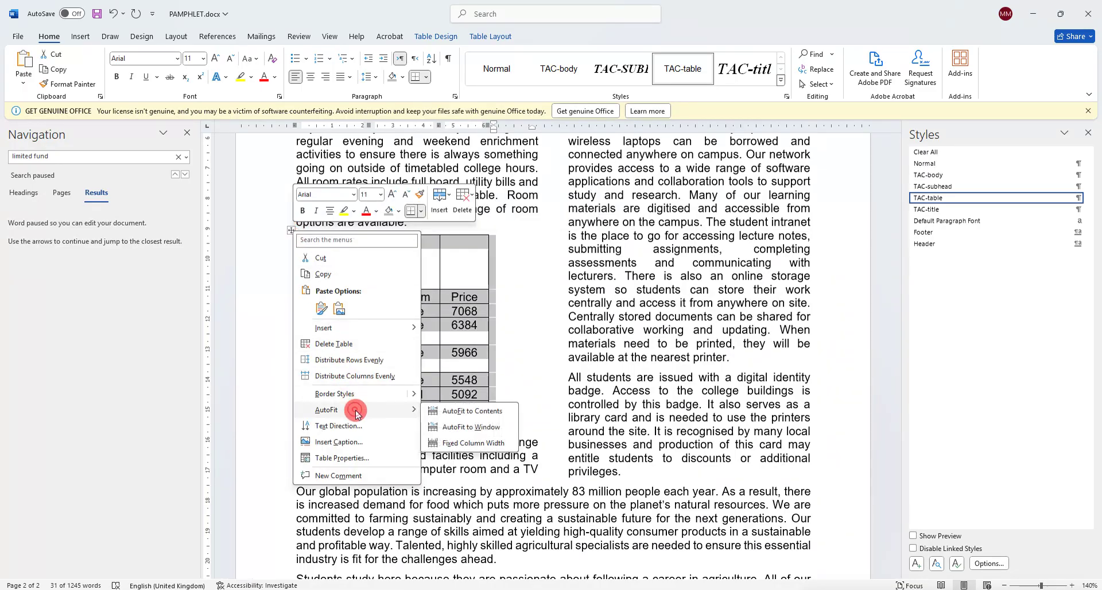
left_click(513, 436)
mouse_move(131, 589)
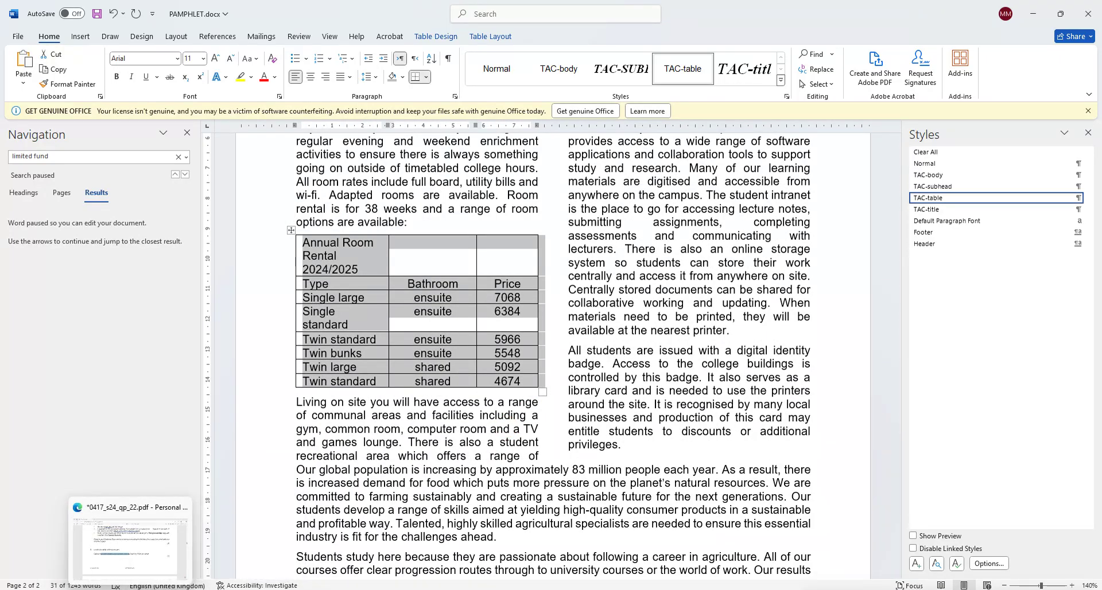
left_click(130, 542)
scroll(325, 385, "down", 5)
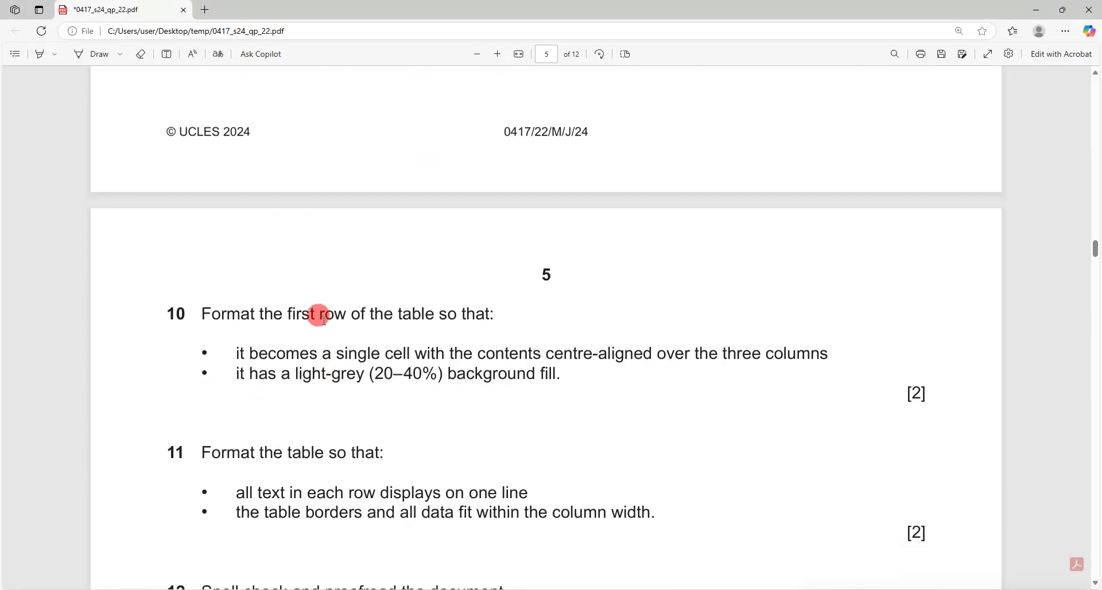
Merge the room-rental table's first row into a single cell and centre its title text.
left_click_drag(323, 316, 489, 314)
left_click_drag(338, 354, 820, 351)
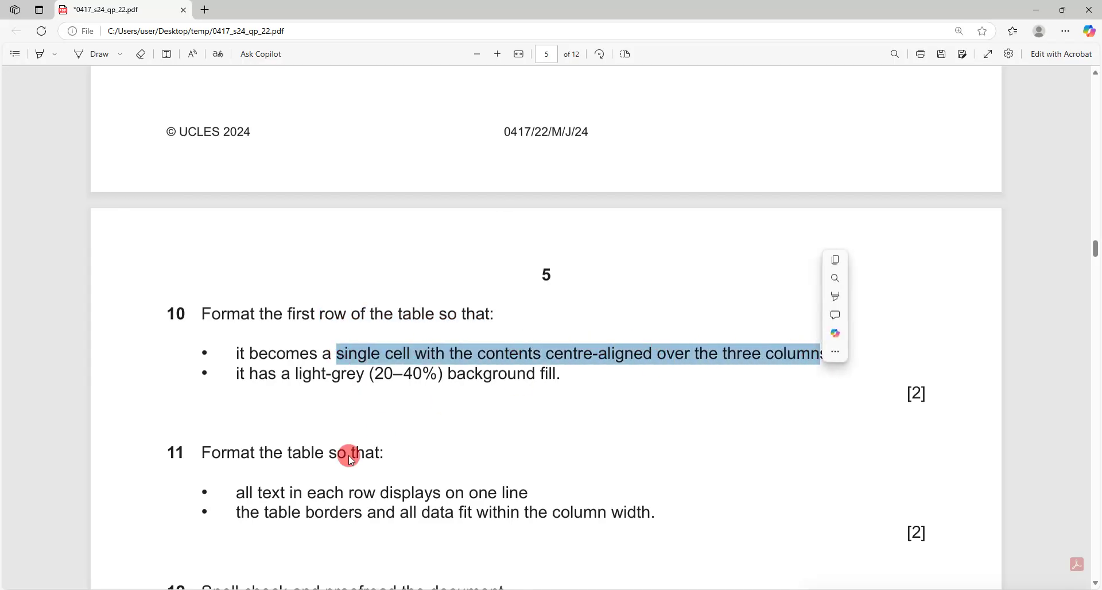
left_click(183, 589)
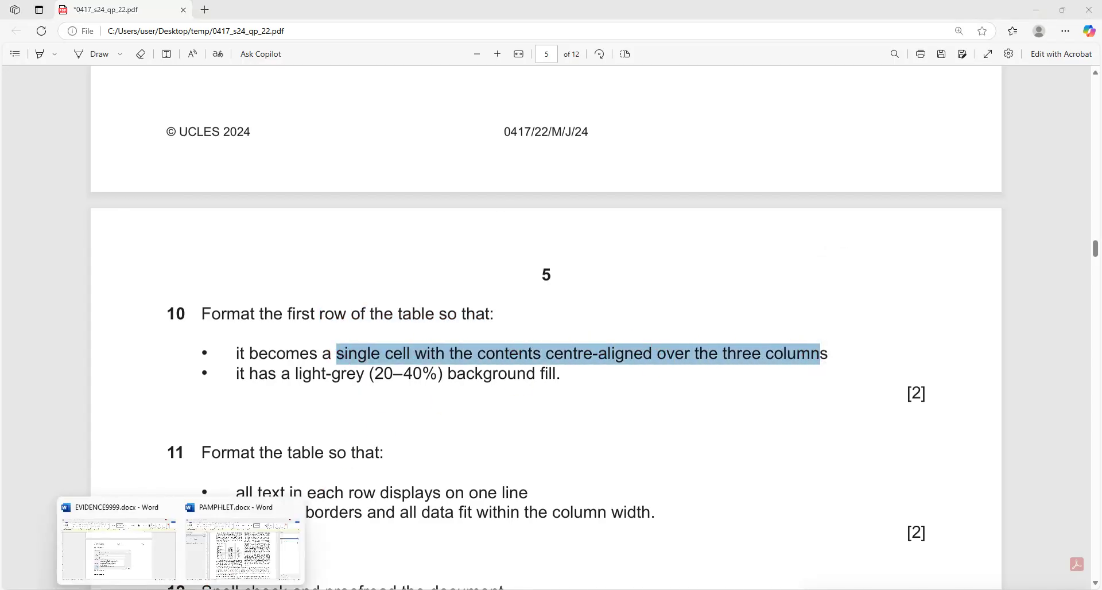
left_click(222, 557)
left_click_drag(359, 251, 500, 254)
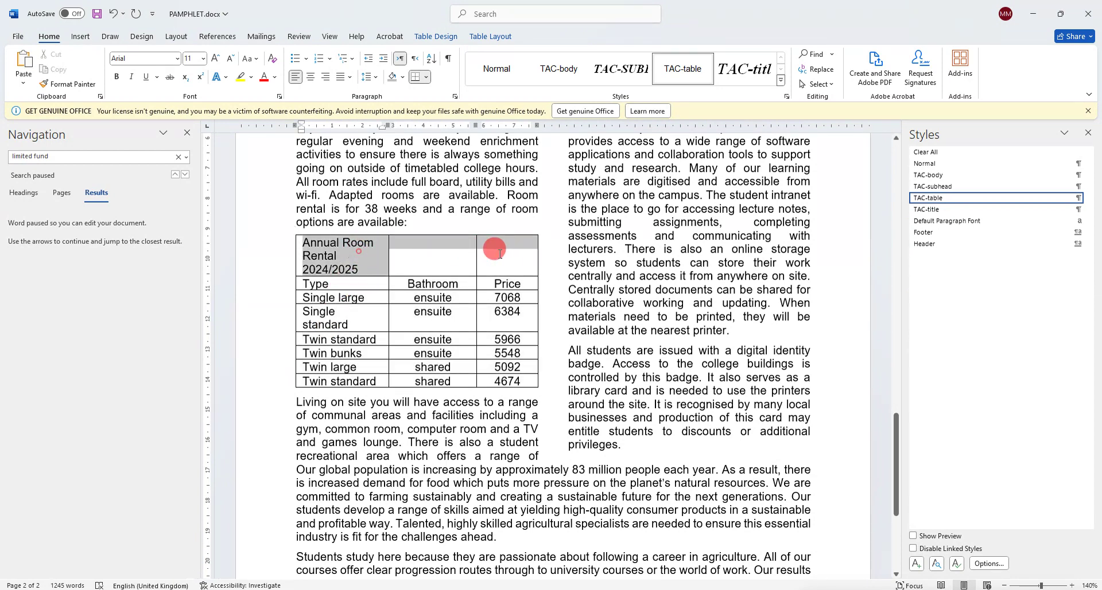
right_click(517, 252)
left_click(539, 384)
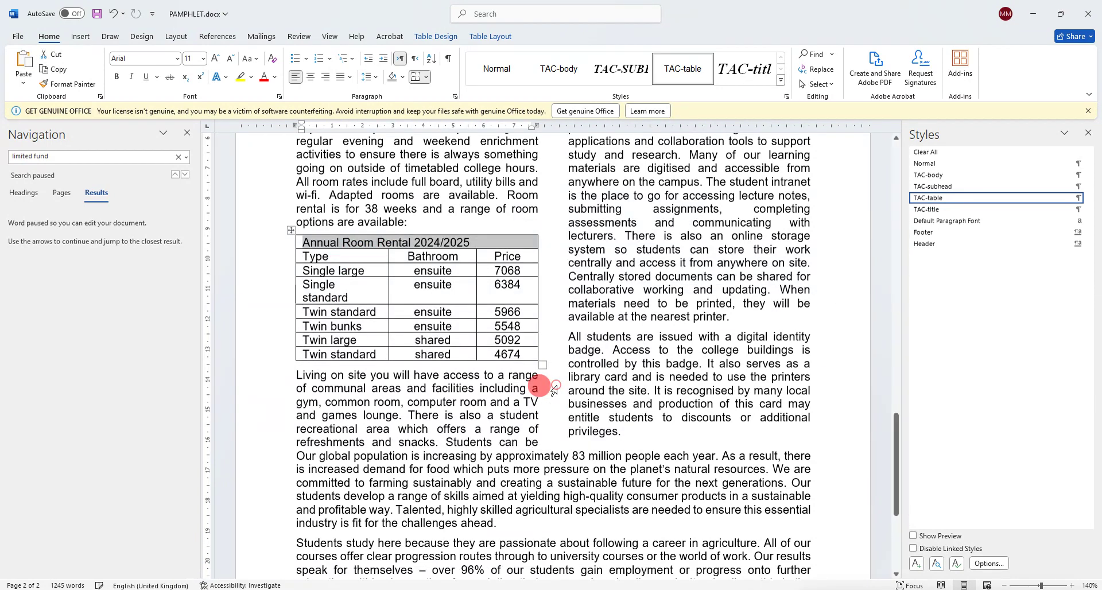
left_click(310, 77)
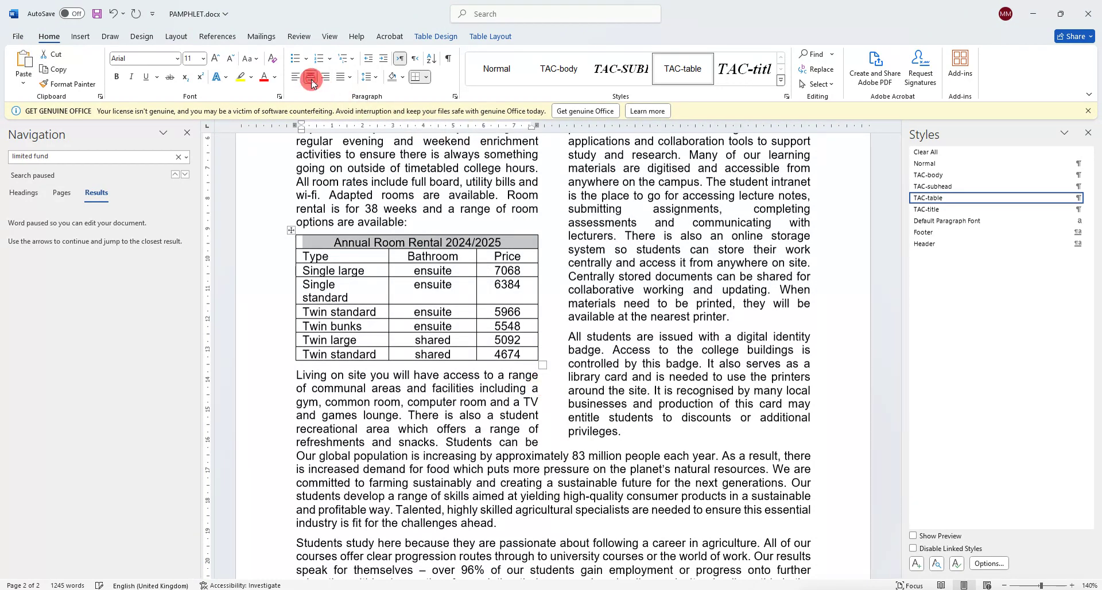
Give the merged title row a light-grey shading background.
left_click(155, 546)
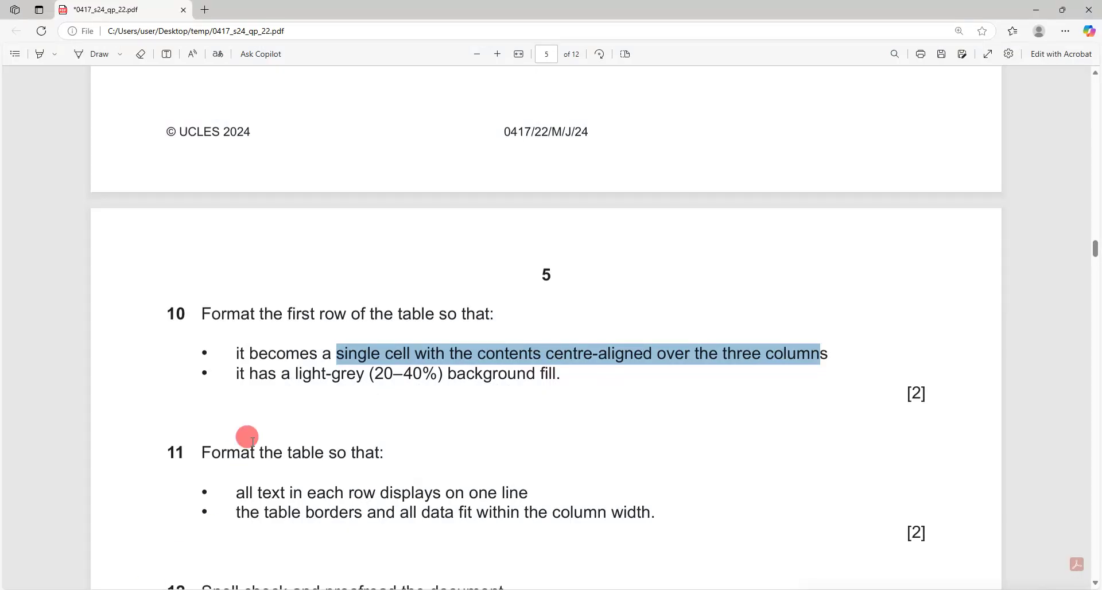
left_click_drag(248, 370, 547, 366)
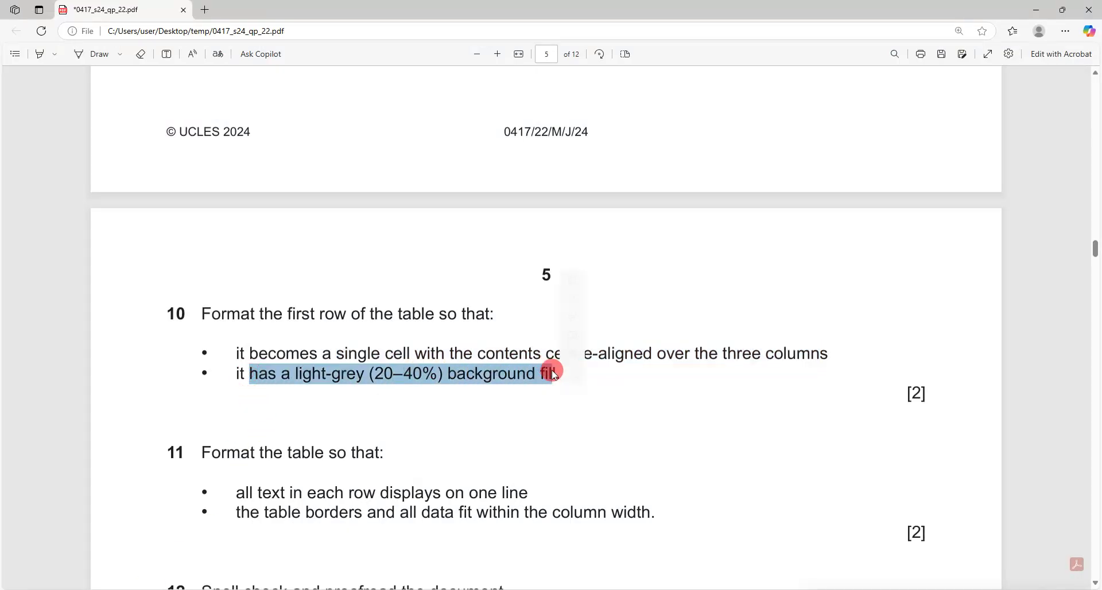
left_click(218, 551)
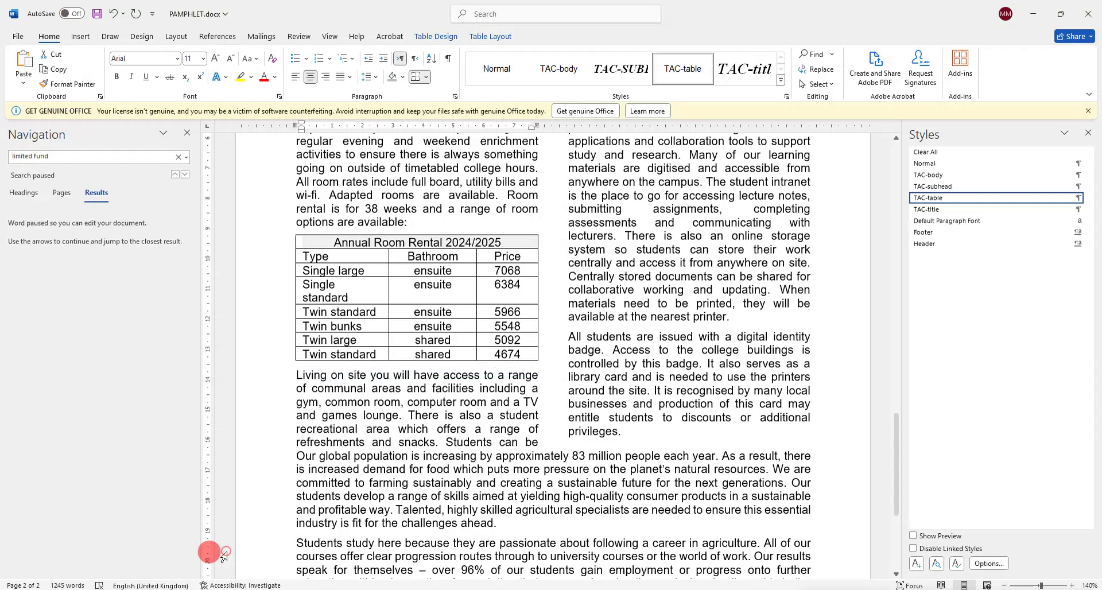
left_click(396, 247)
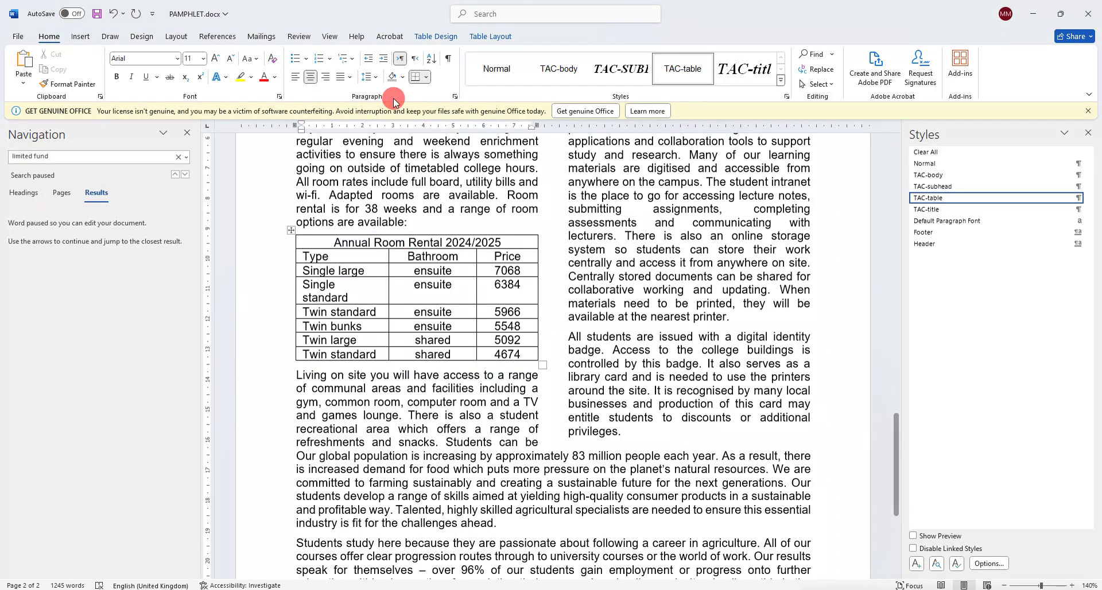
left_click(404, 77)
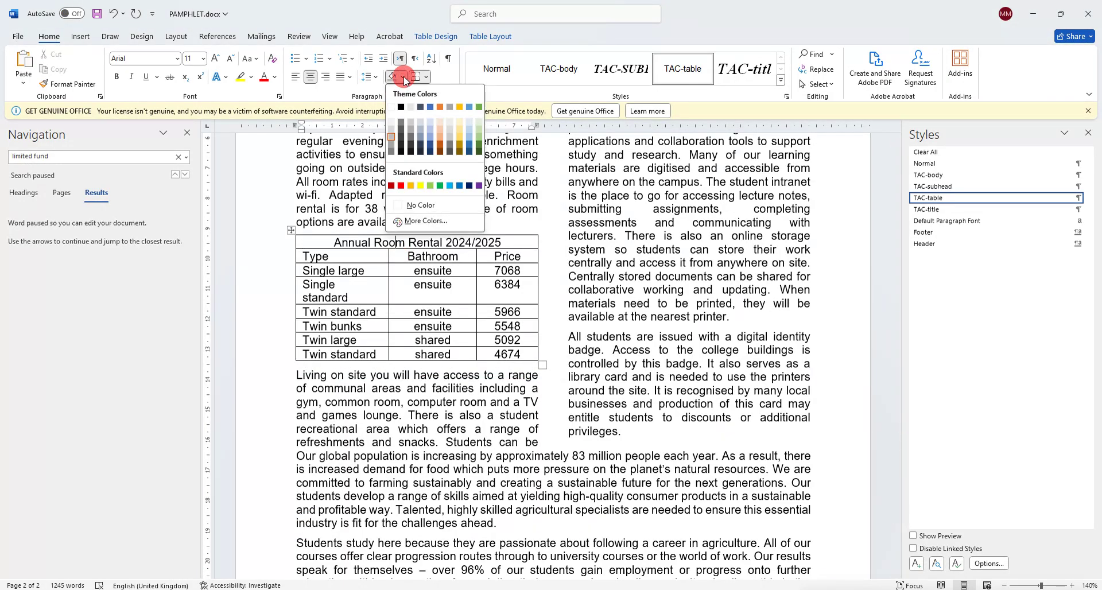
left_click(392, 141)
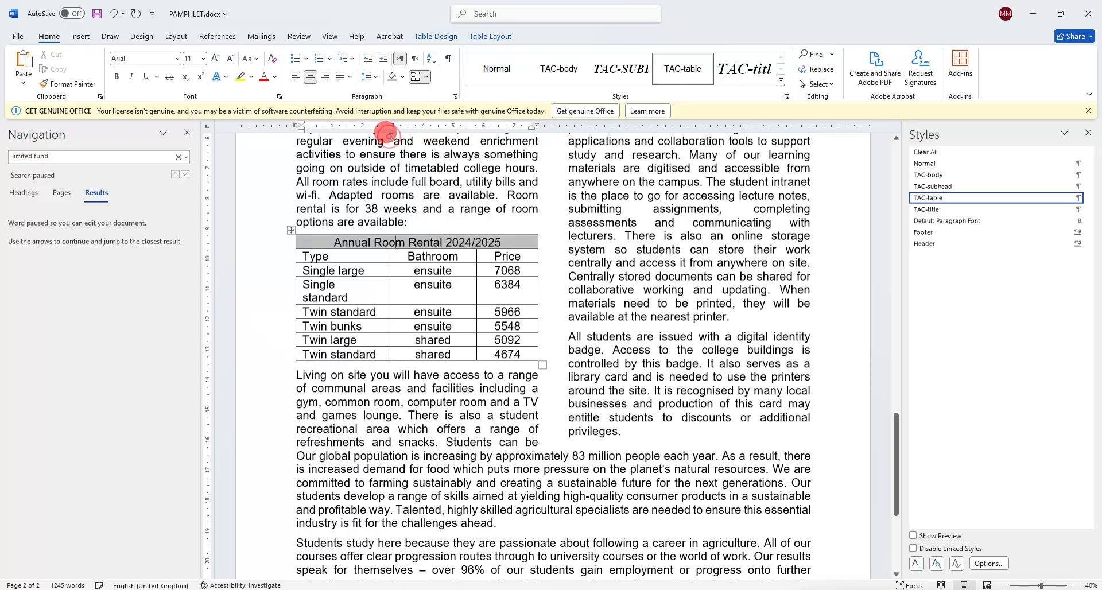
left_click(141, 545)
left_click(402, 494)
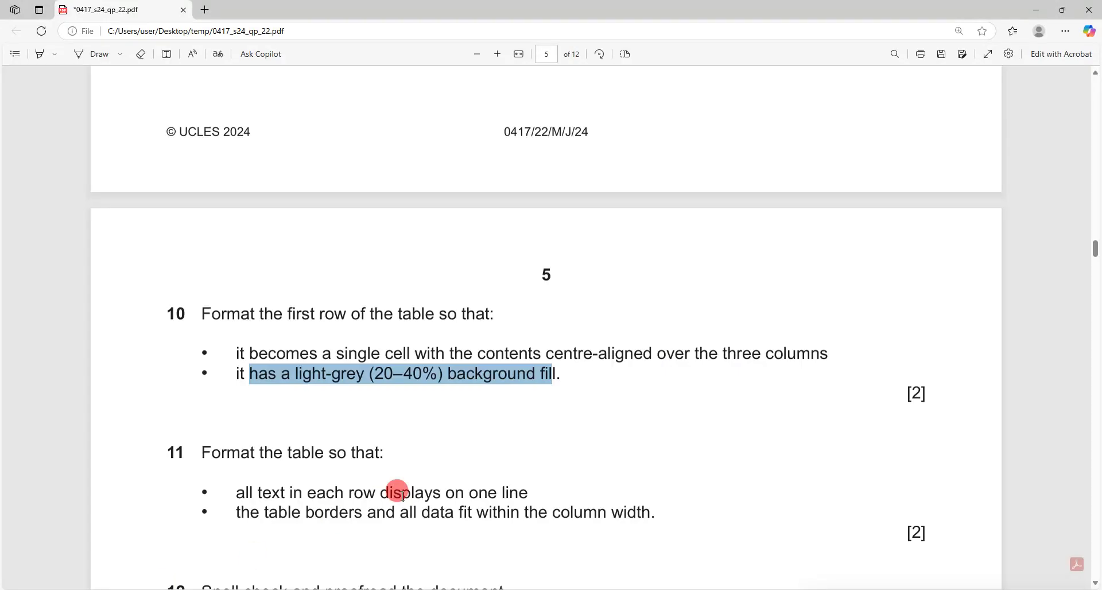
Read question 11's column-width requirement in the exam paper.
scroll(385, 454, "down", 1)
left_click_drag(294, 437, 522, 433)
left_click_drag(278, 455, 609, 454)
left_click(181, 589)
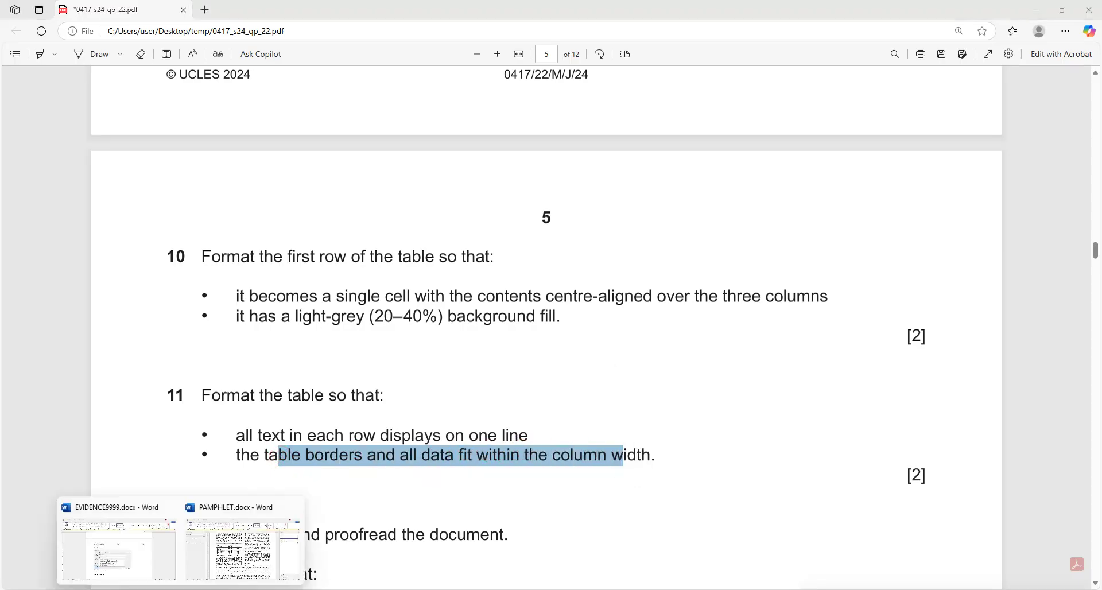
left_click(231, 571)
left_click(378, 392)
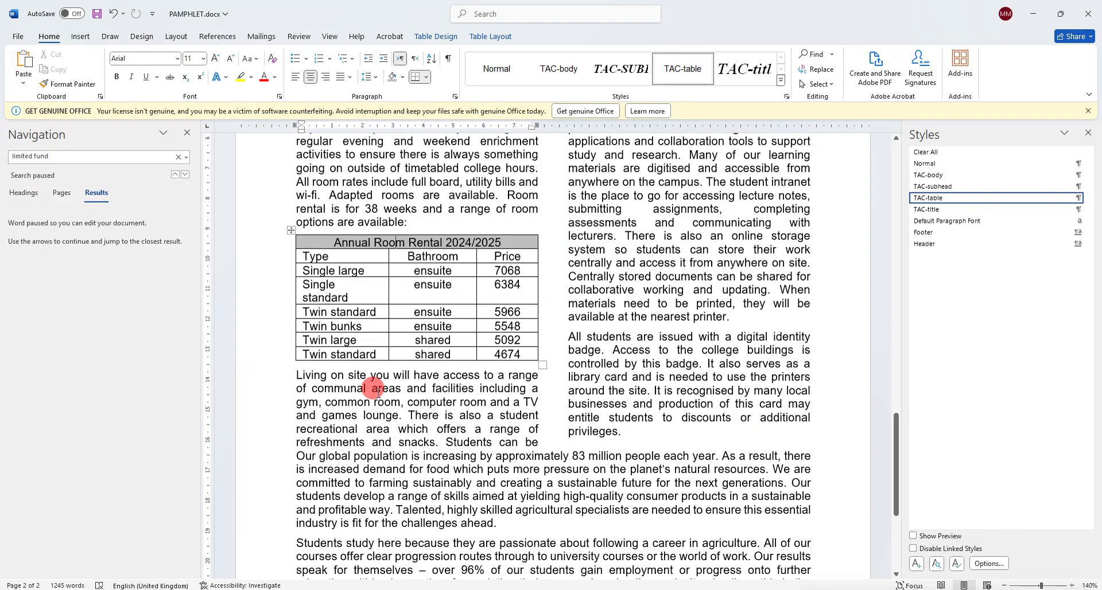
Widen the table's Type column so 'Single standard' fits on one line.
left_click_drag(354, 299, 298, 287)
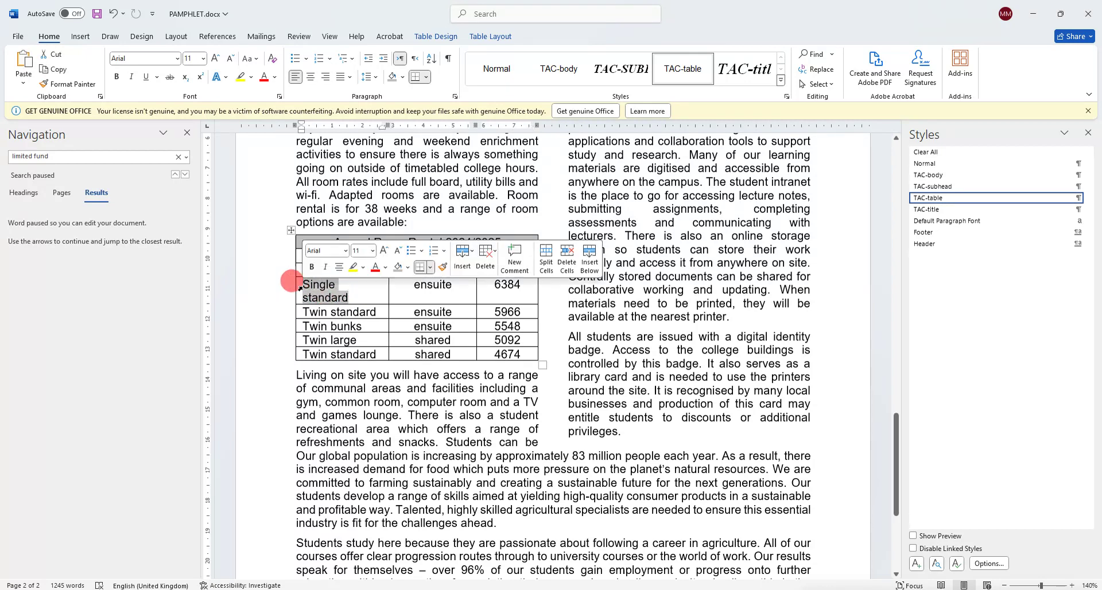
left_click(319, 309)
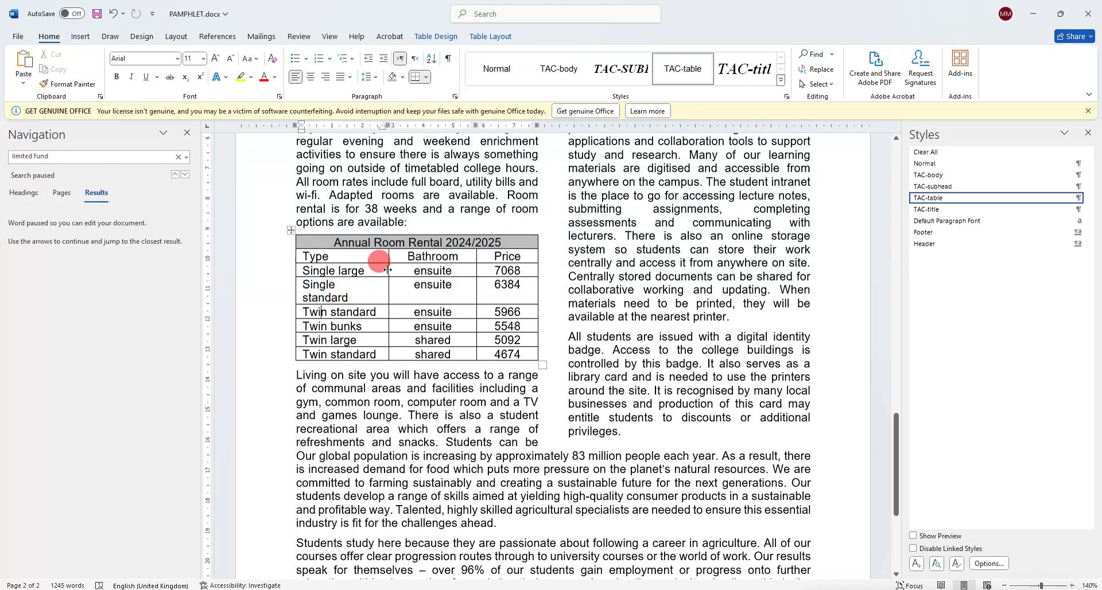
left_click_drag(388, 270, 394, 270)
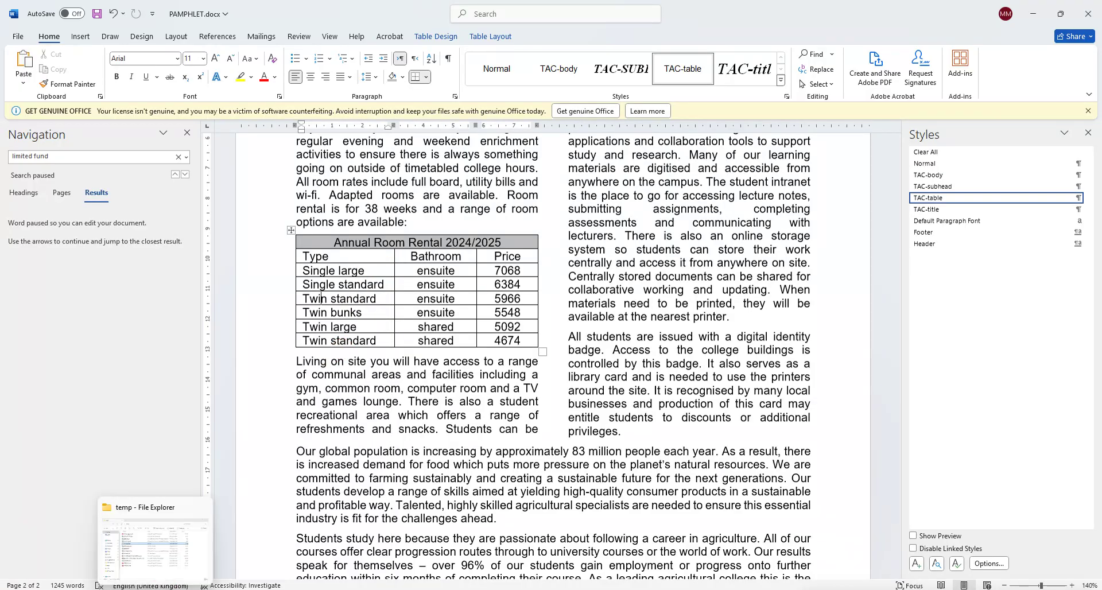
left_click(130, 589)
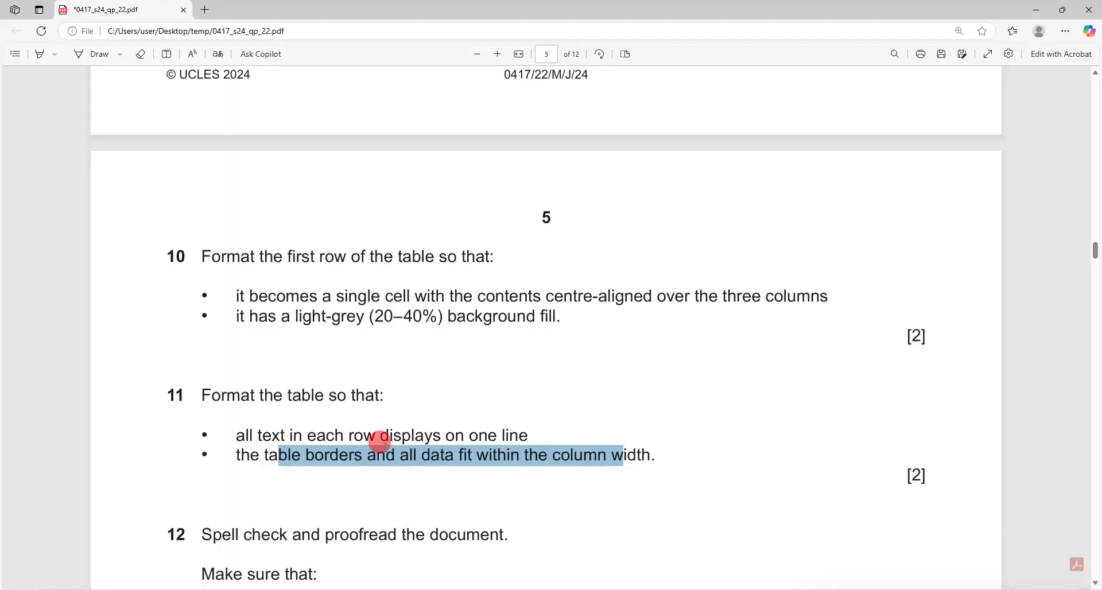
Read task 12's spell-check instruction in the exam paper.
left_click_drag(476, 454, 539, 454)
scroll(405, 364, "down", 4)
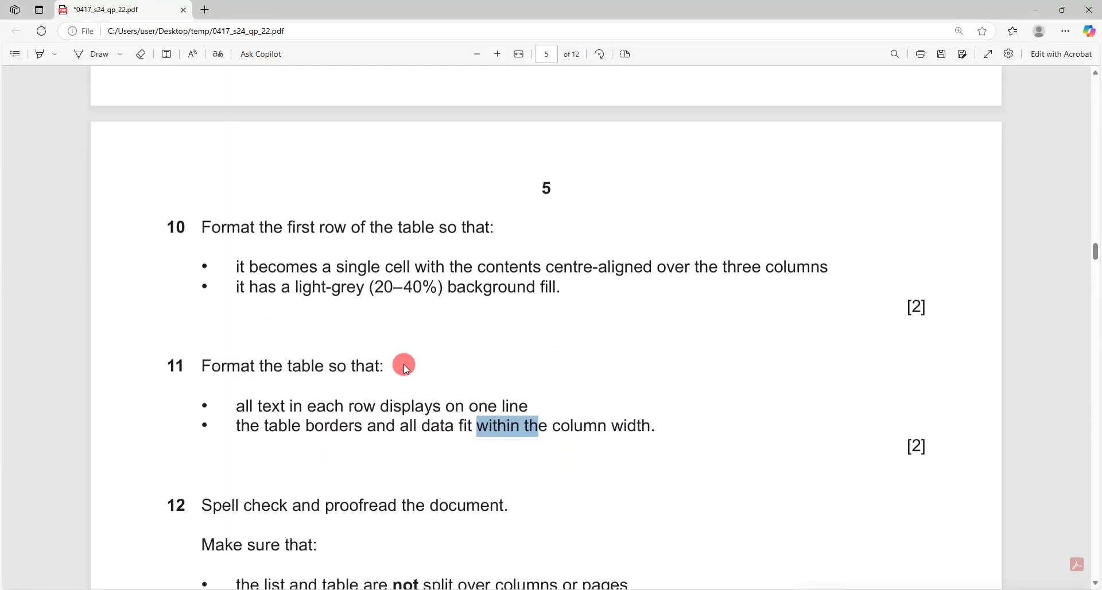
left_click_drag(202, 306, 480, 305)
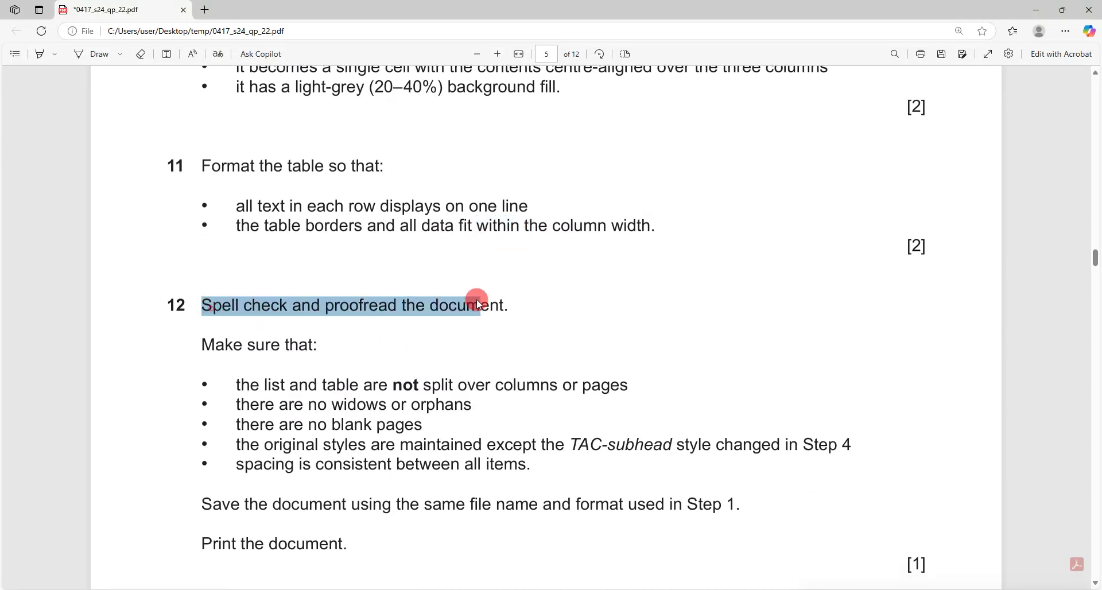
mouse_move(181, 589)
left_click(214, 574)
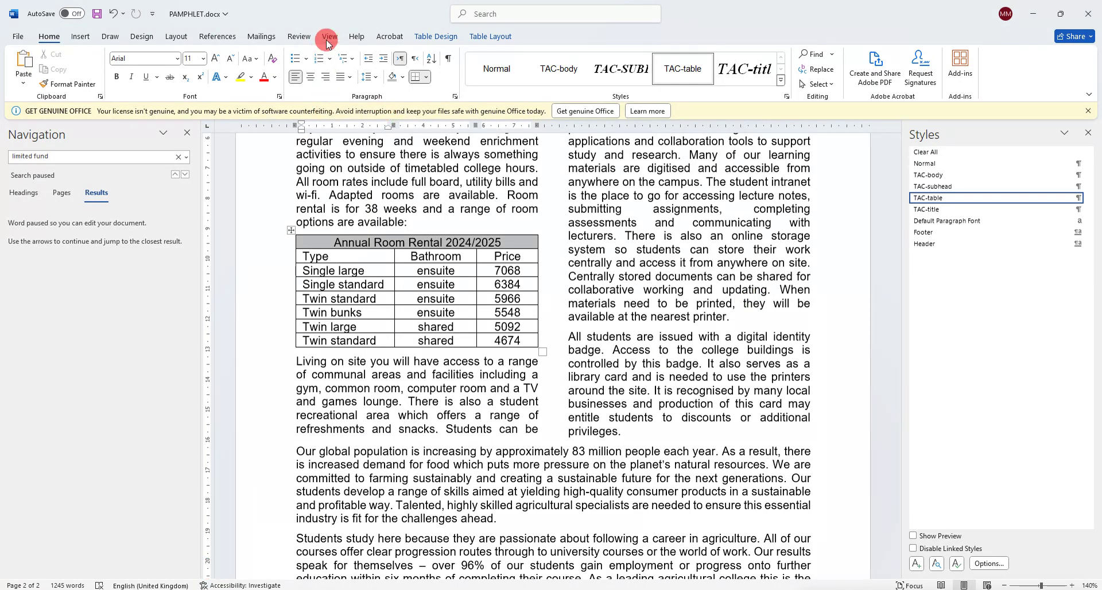
Run Spelling & Grammar on PAMPHLET.docx, ignoring the 'brand new' hyphen suggestion, and close the Navigation pane.
left_click(299, 36)
left_click(23, 66)
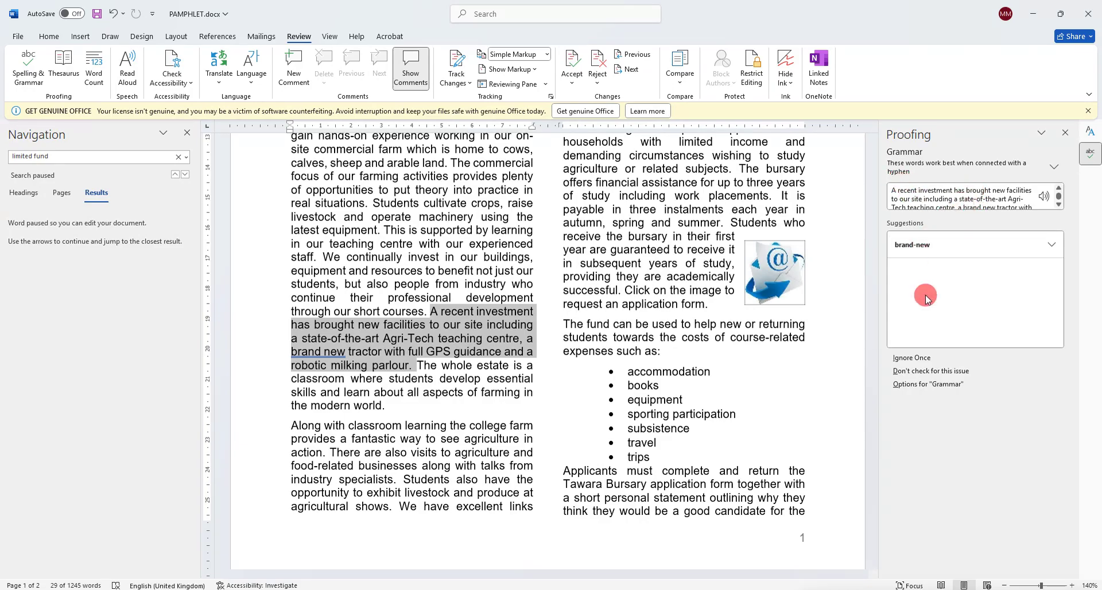
left_click(915, 359)
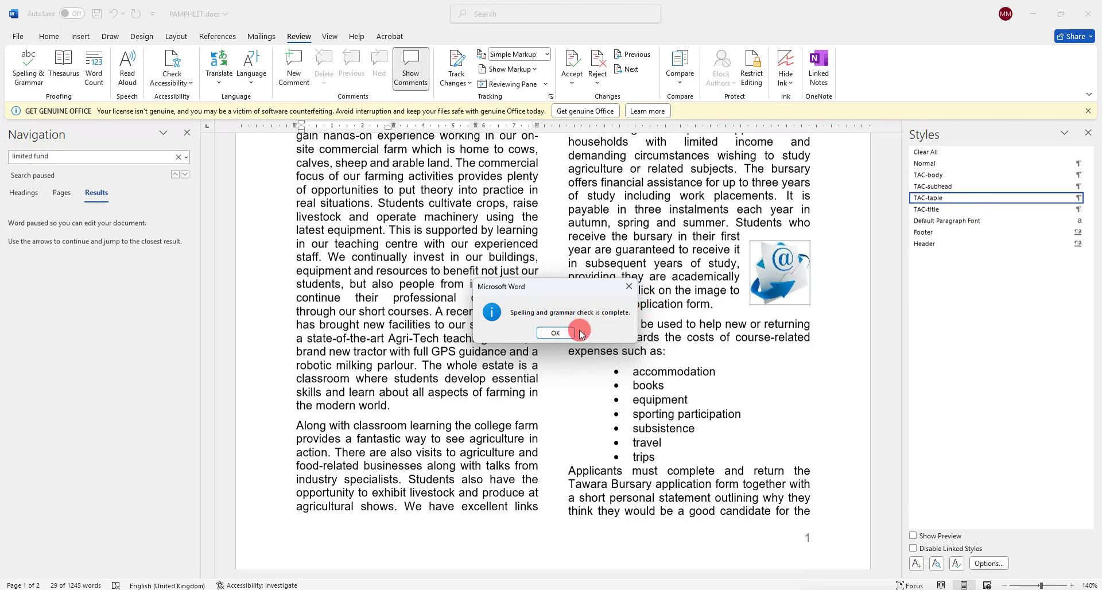
left_click(555, 333)
scroll(485, 344, "up", 3)
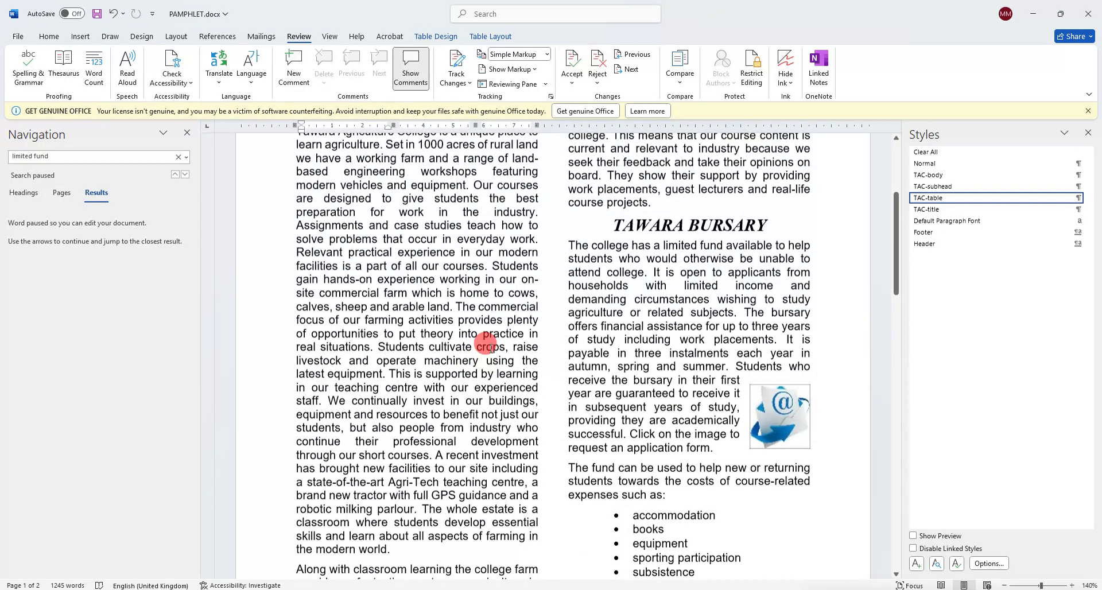
scroll(485, 344, "up", 5)
left_click(186, 133)
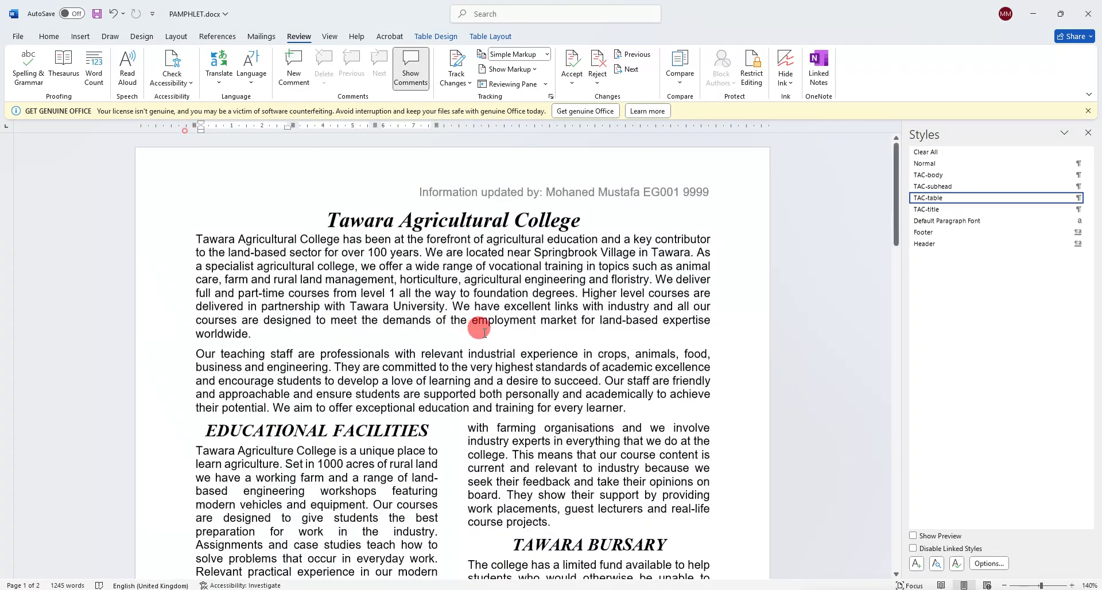
left_click(161, 525)
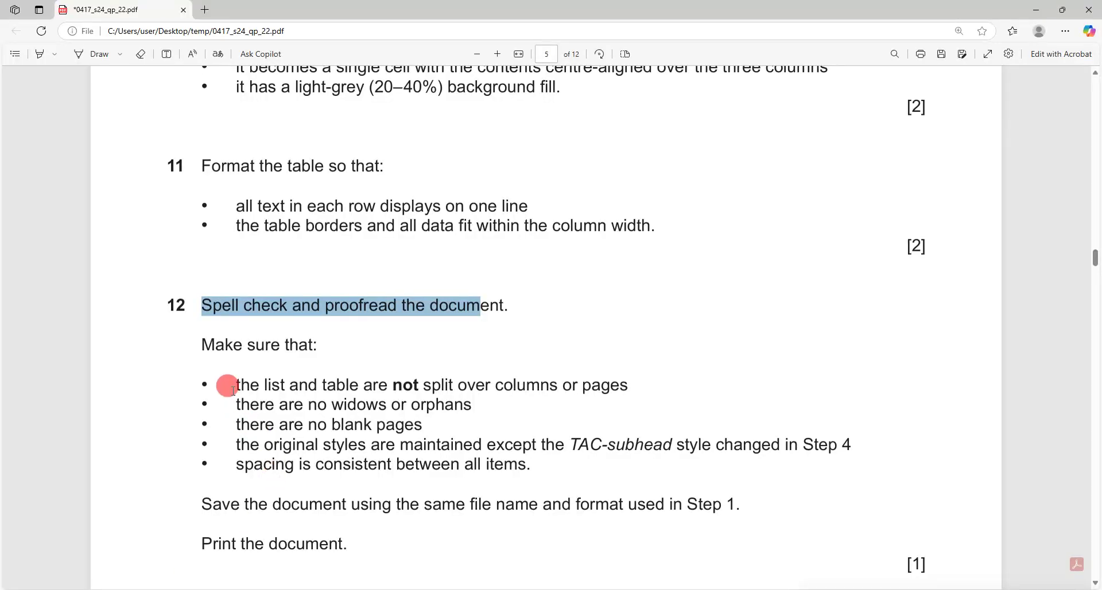
Check the no-split requirement for lists and tables against the room rental table passage.
left_click_drag(228, 386, 538, 386)
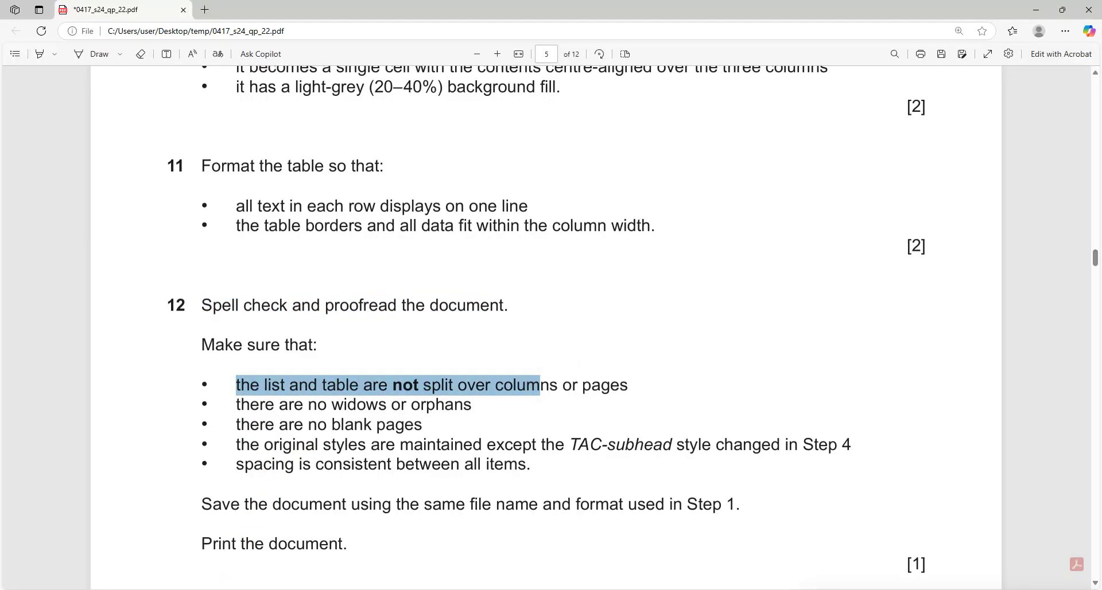
mouse_move(213, 524)
left_click(181, 589)
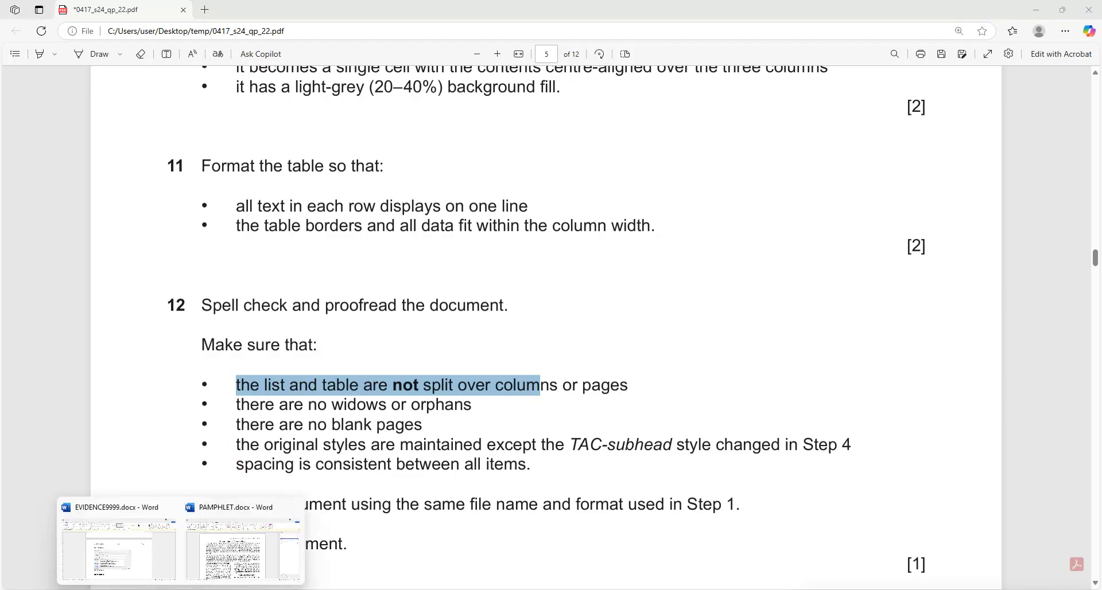
left_click(207, 570)
scroll(359, 428, "down", 15)
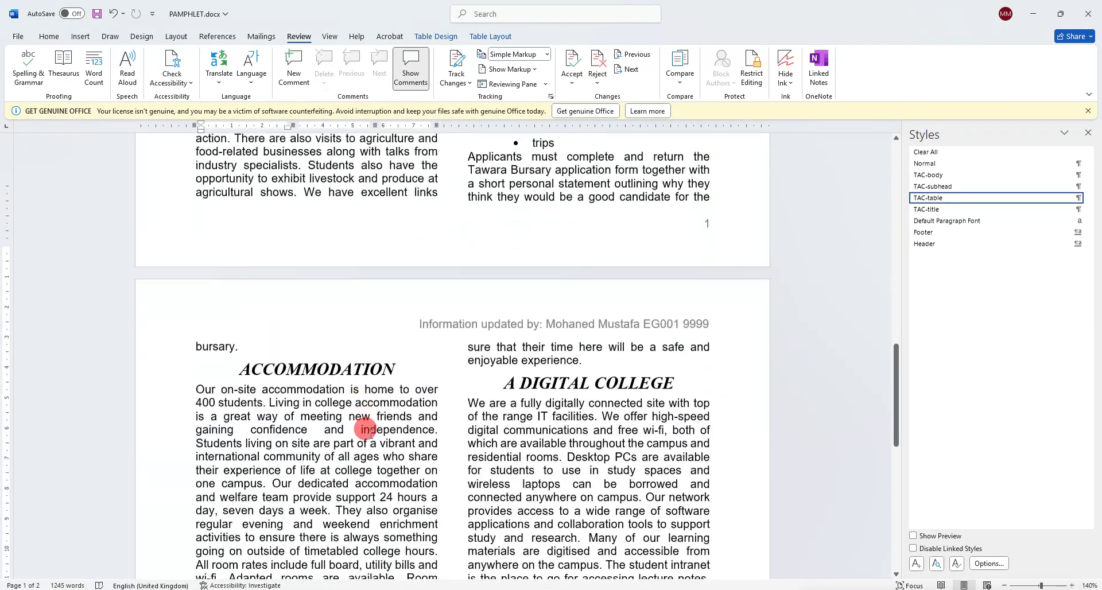
left_click_drag(305, 274, 297, 517)
Check the no-widows-or-orphans rule and select the lone 'bursary.' at the top of page 2.
left_click(175, 561)
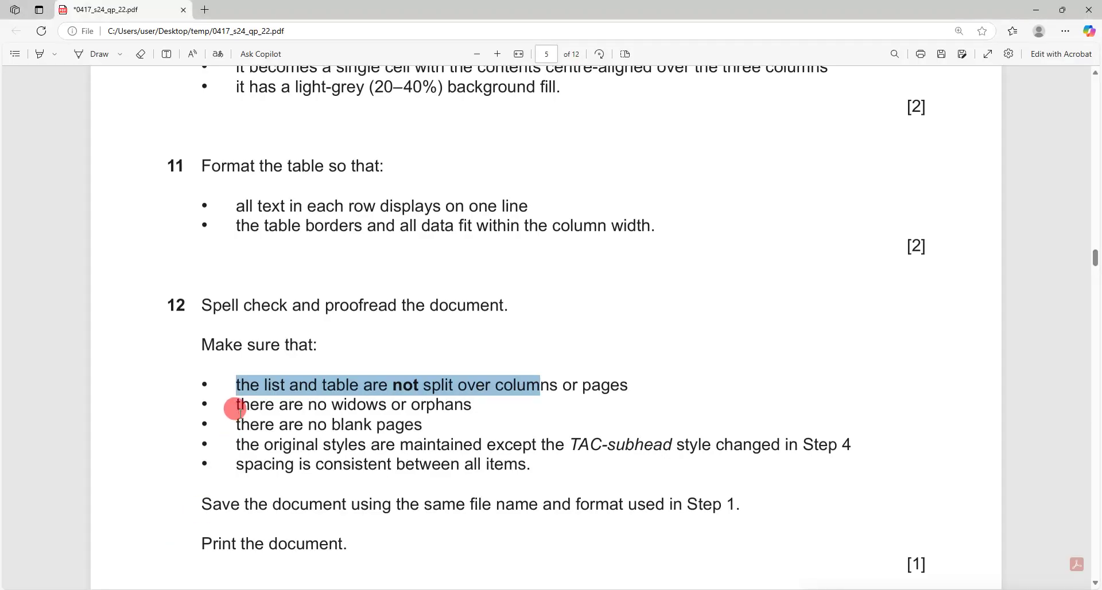
left_click_drag(240, 408, 420, 405)
mouse_move(180, 589)
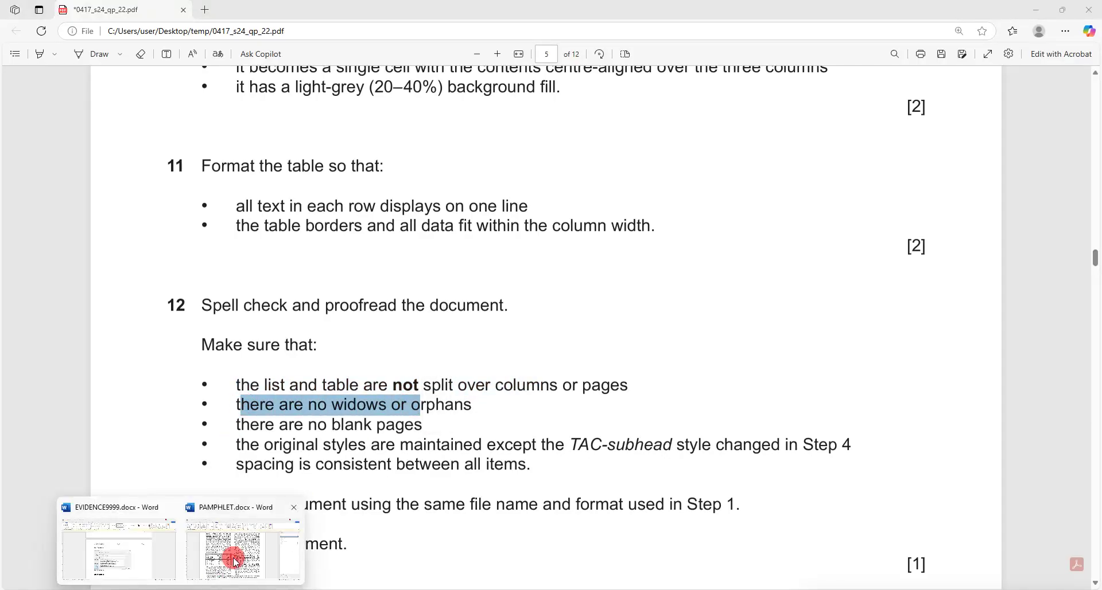
left_click(235, 561)
scroll(449, 457, "down", 5)
scroll(450, 457, "up", 10)
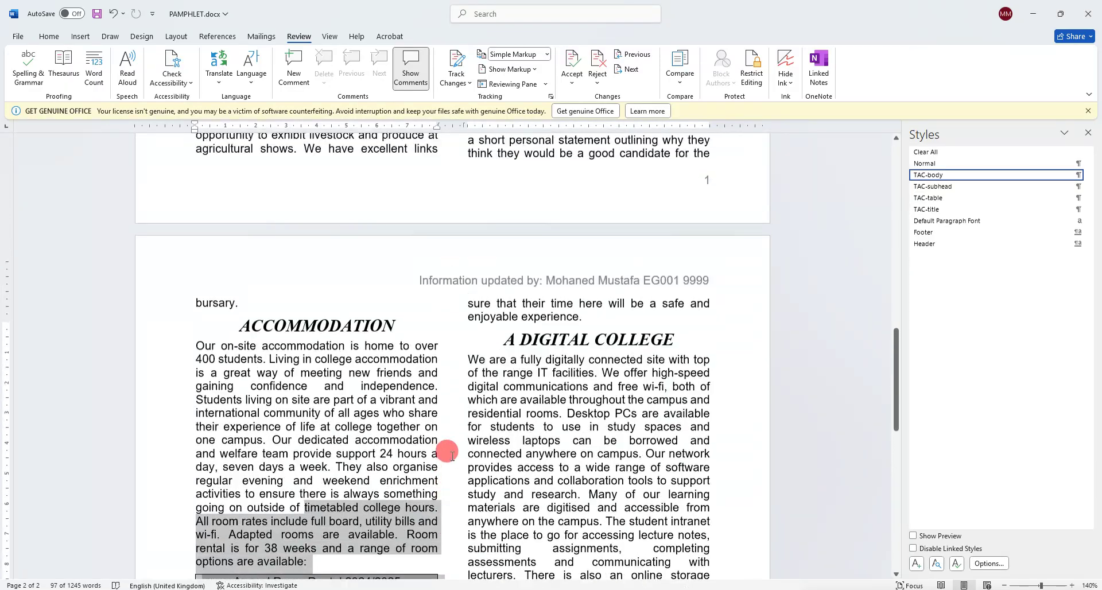
left_click(200, 325)
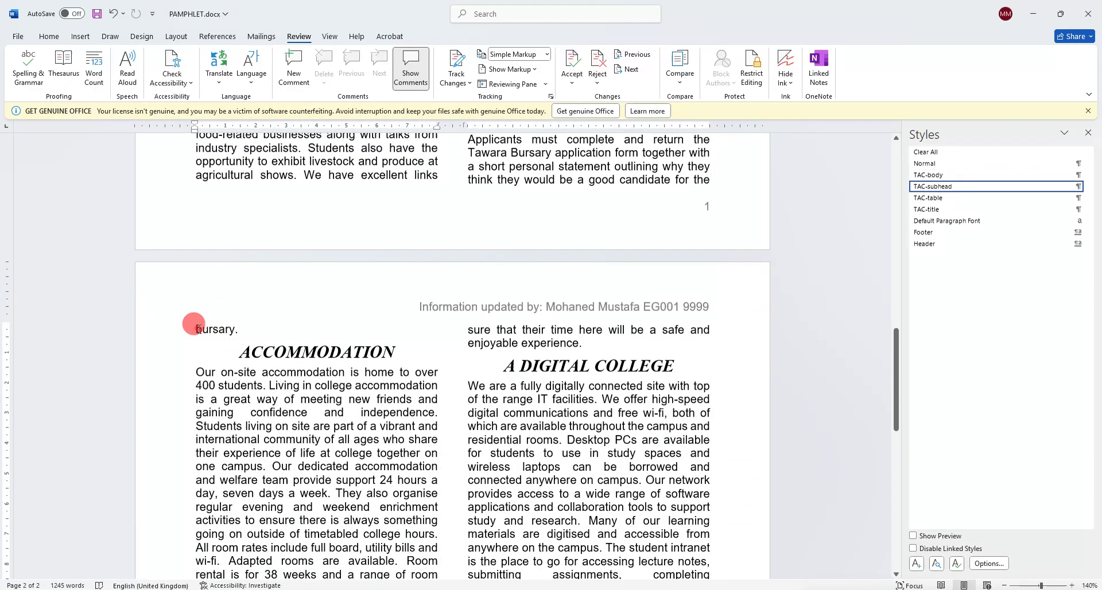
left_click_drag(194, 324, 241, 329)
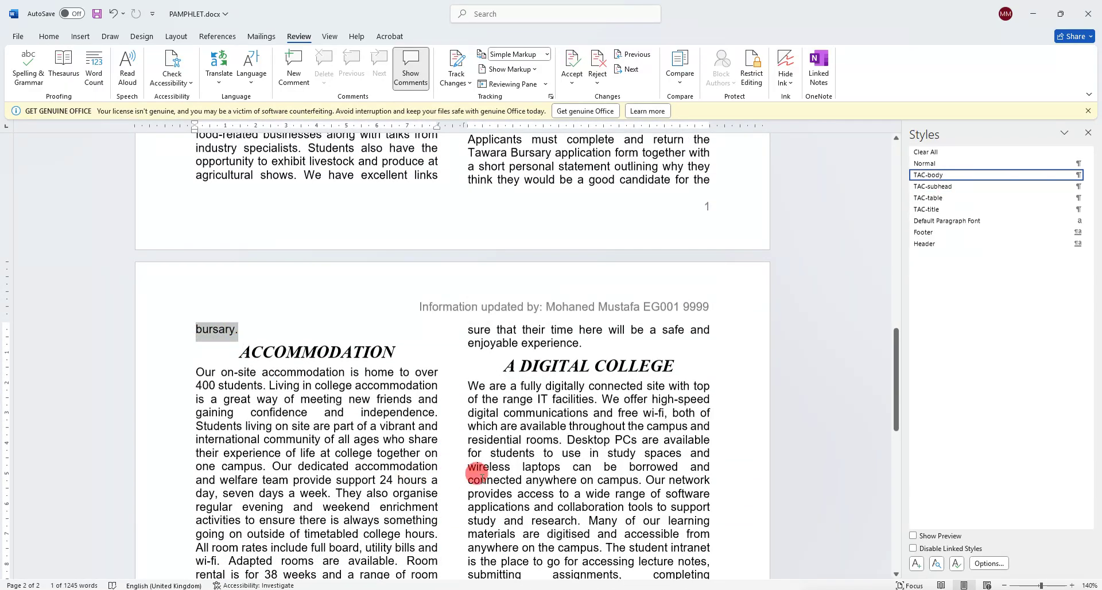
Scroll back up to the pamphlet's header and Tawara Agricultural College title.
scroll(482, 476, "up", 3)
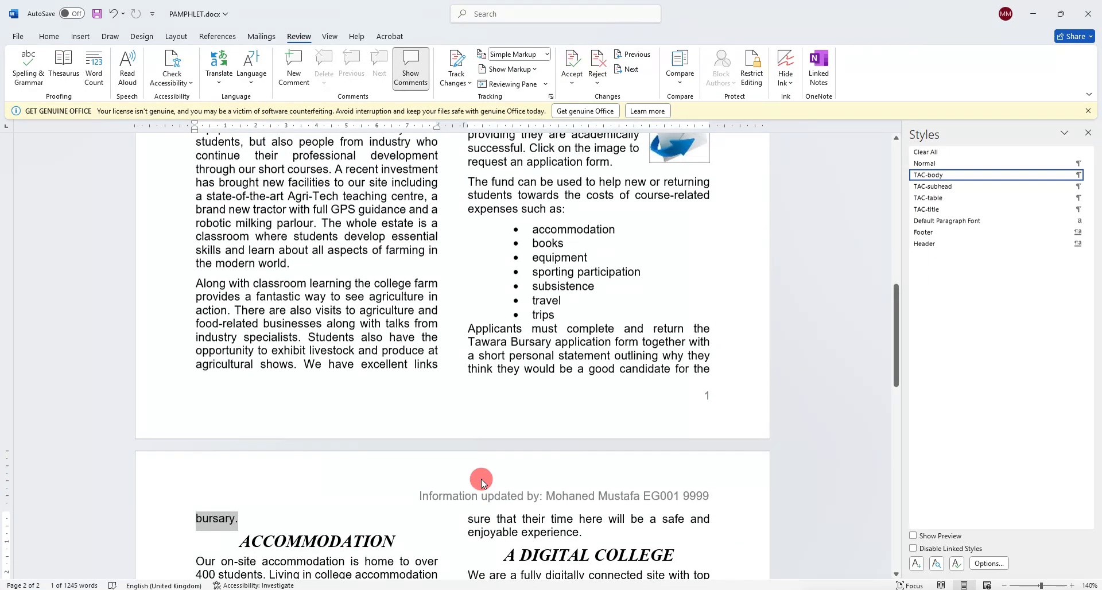
scroll(481, 484, "up", 7)
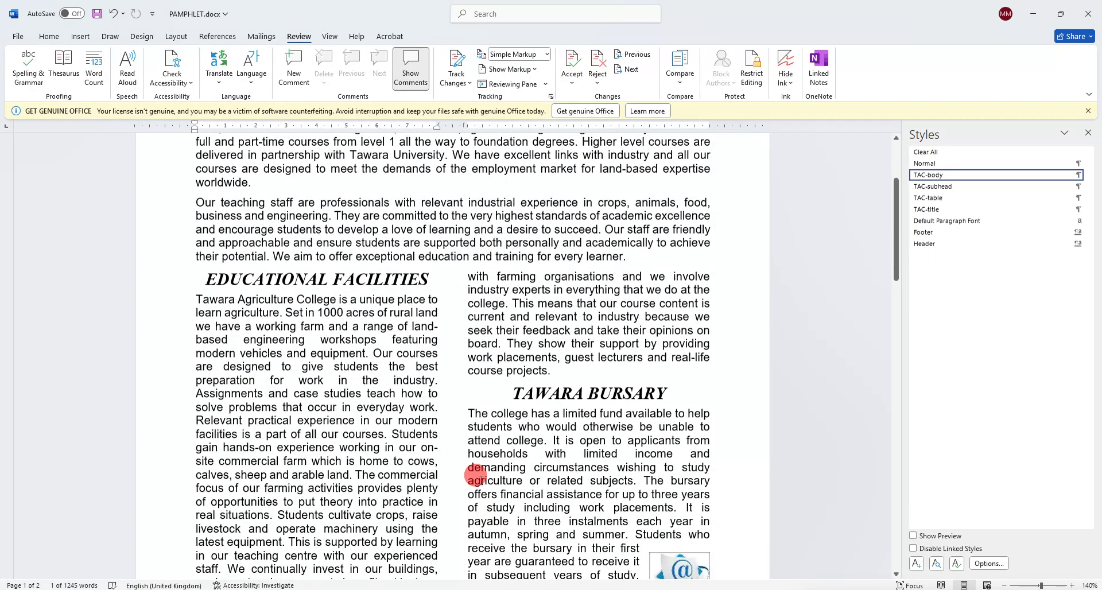
scroll(476, 474, "up", 2)
scroll(476, 474, "down", 8)
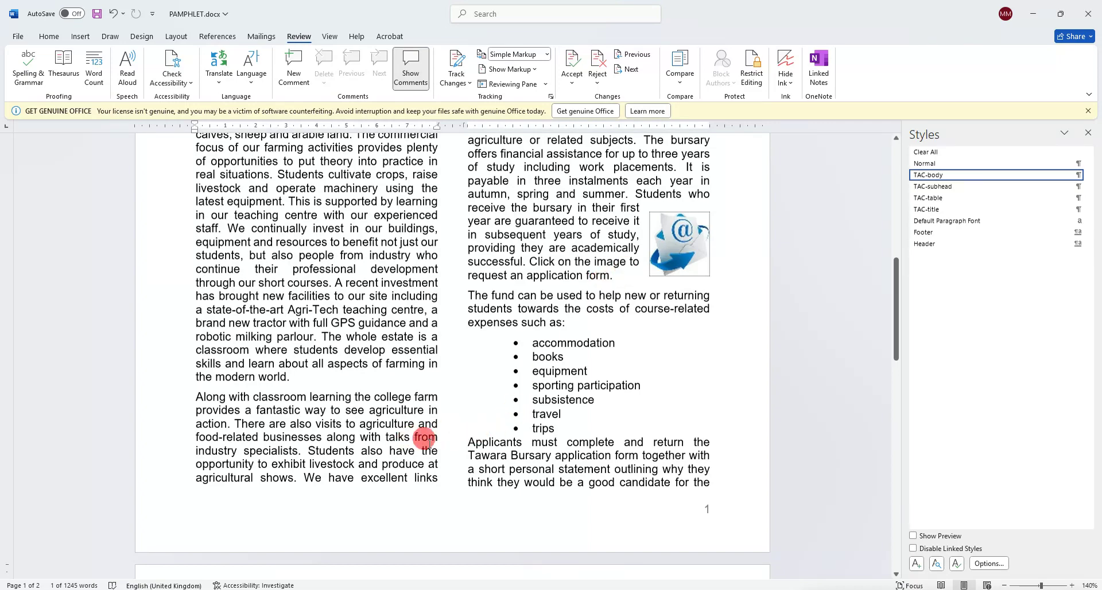
scroll(444, 449, "up", 10)
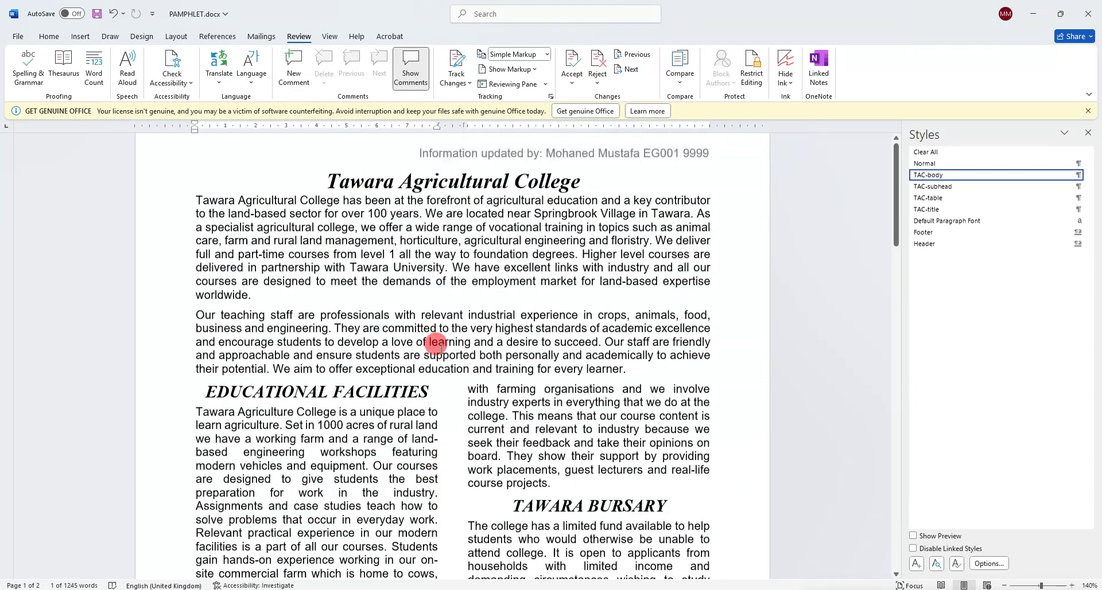
left_click(49, 36)
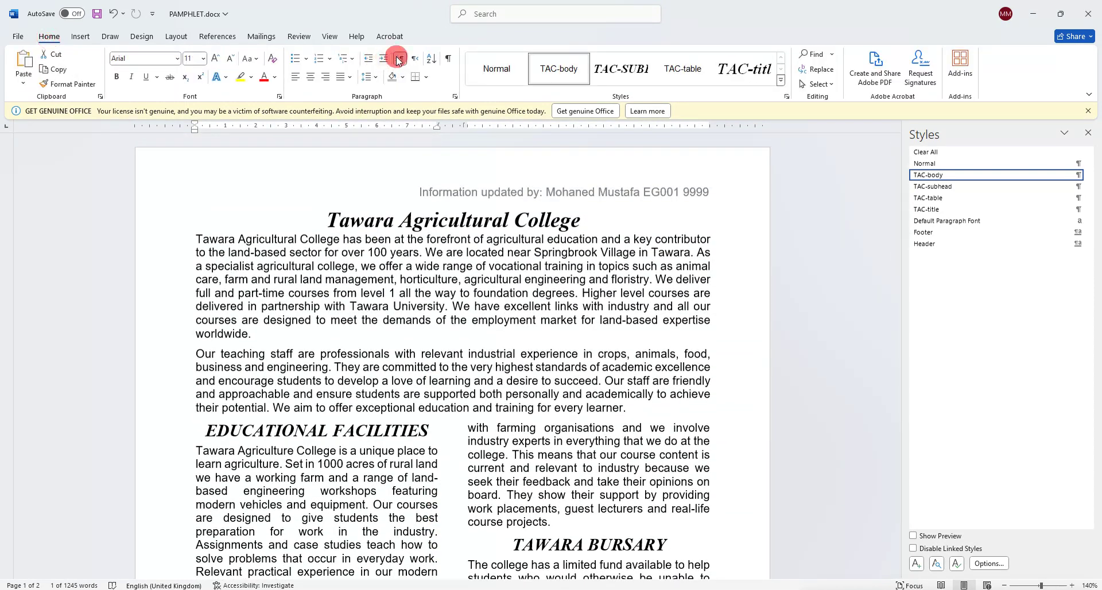
Insert two blank lines before 'Applicants' to push that paragraph onto page 2.
left_click(450, 57)
scroll(458, 345, "down", 10)
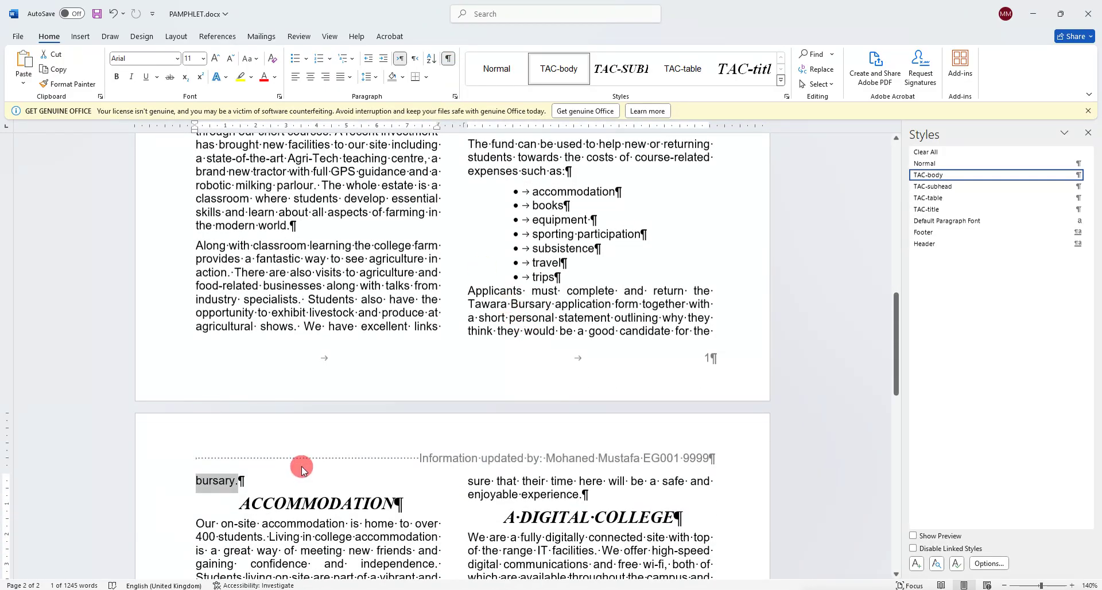
left_click(468, 290)
key("Return")
key("Return")
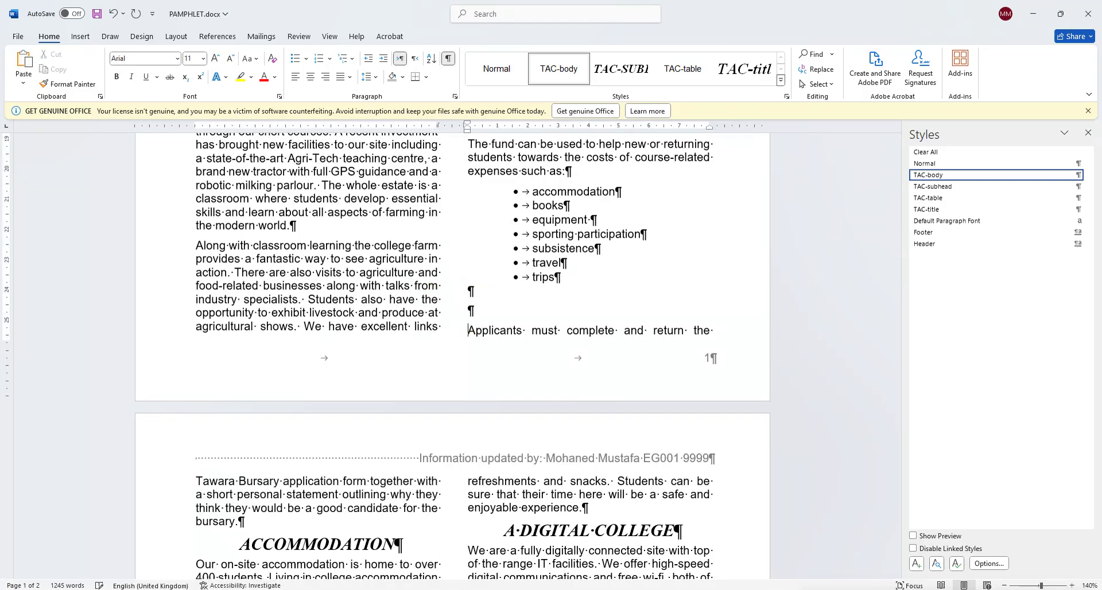
key("Return")
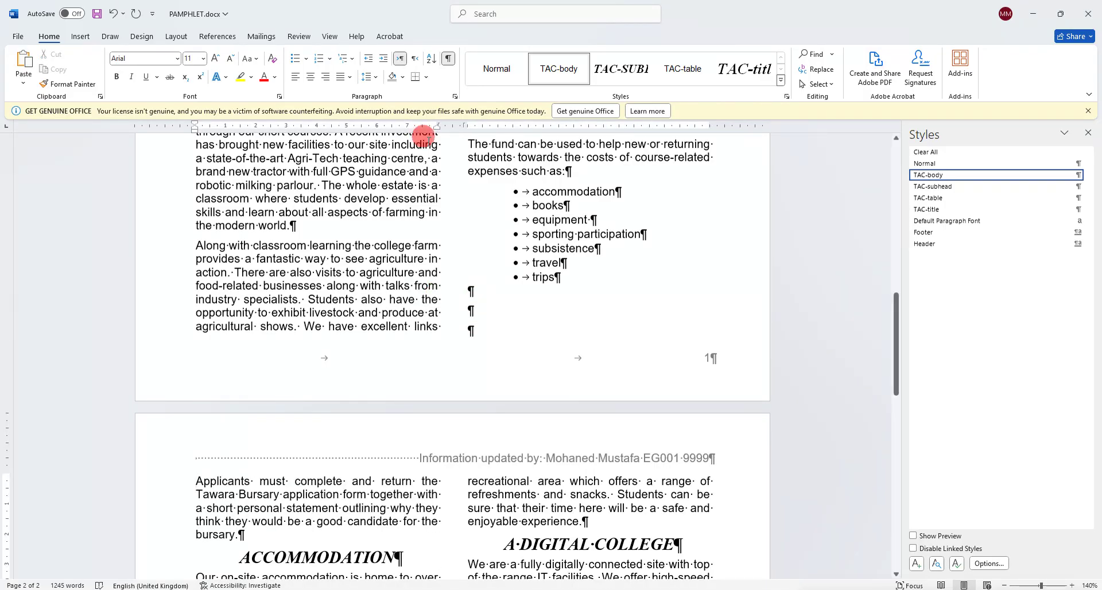
left_click(449, 58)
Review the layout and select the Applicants paragraph now at the top of page 2.
scroll(341, 485, "up", 3)
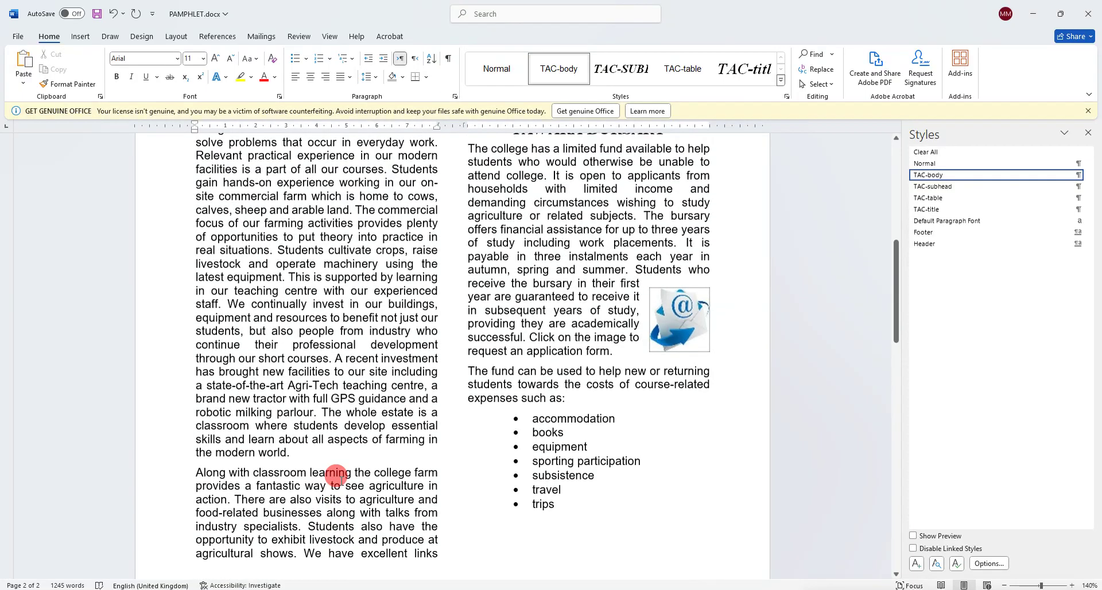
scroll(418, 439, "up", 3)
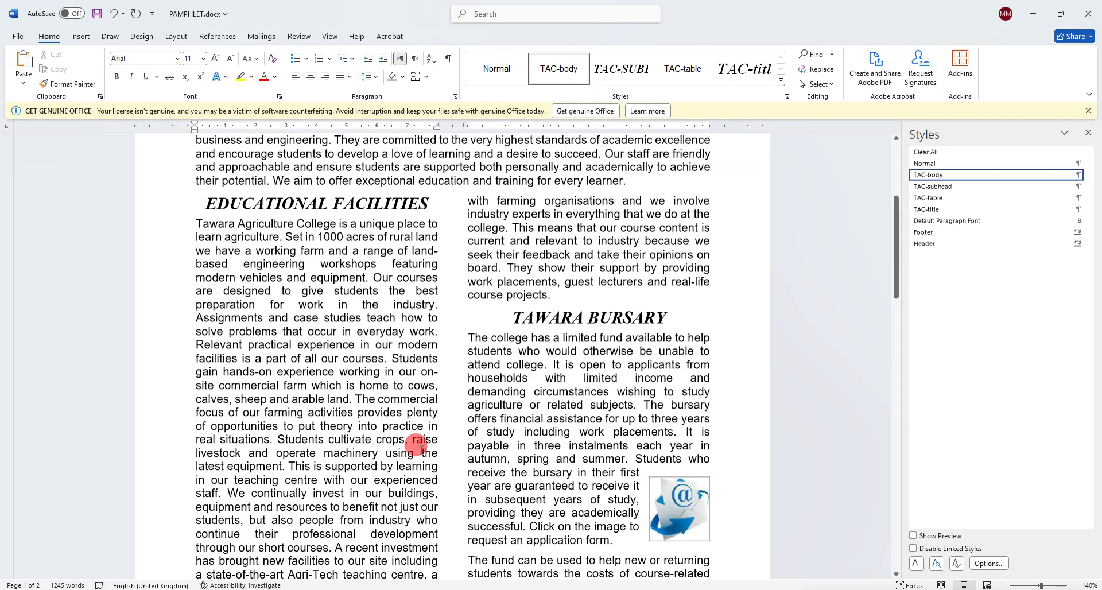
scroll(421, 449, "down", 2)
scroll(419, 442, "up", 2)
scroll(423, 442, "down", 10)
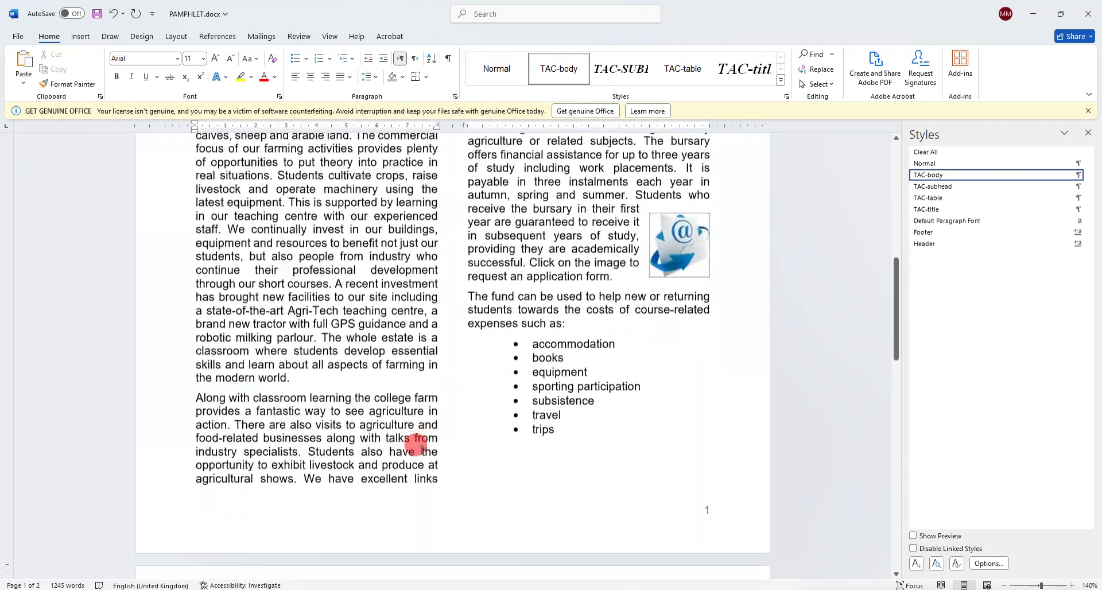
left_click_drag(202, 246, 244, 310)
Check the pamphlet against the no-blank-pages requirement.
mouse_move(131, 589)
left_click(131, 546)
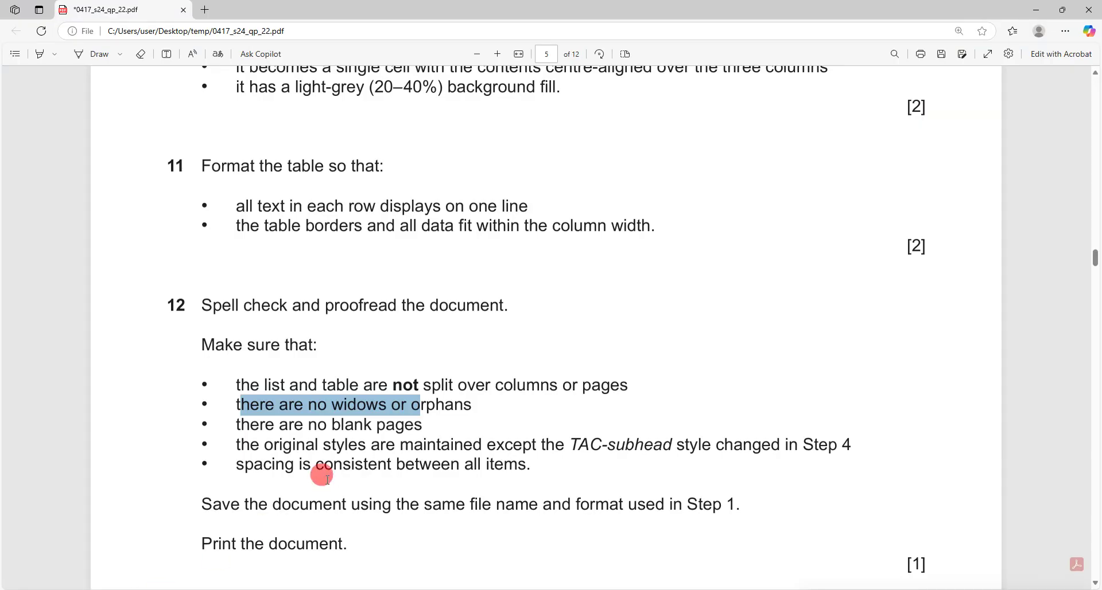
left_click_drag(244, 424, 405, 424)
left_click(181, 589)
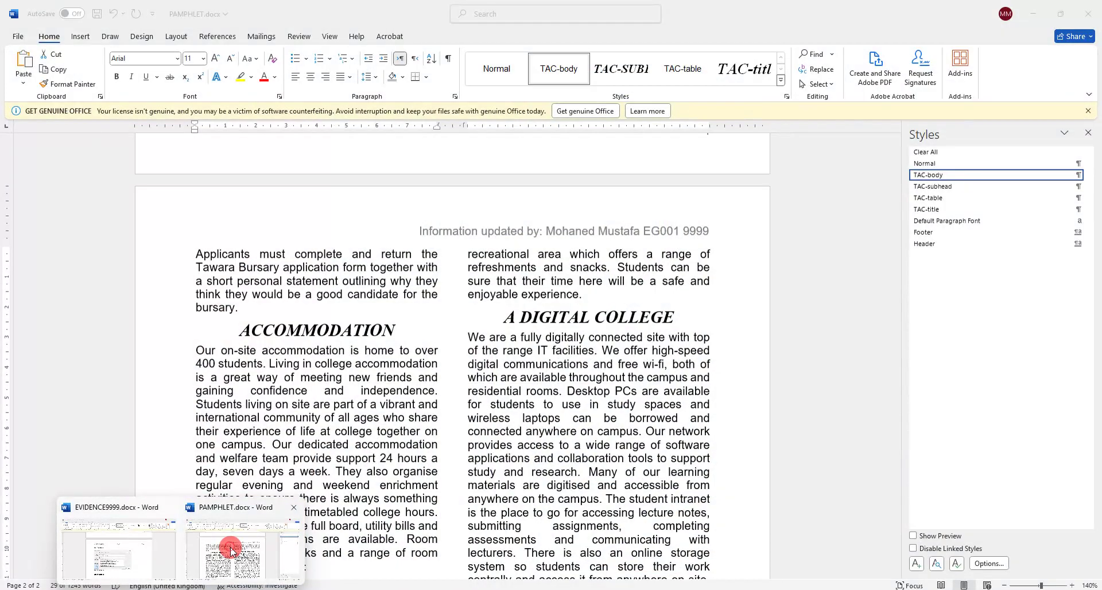
left_click(259, 568)
scroll(401, 487, "down", 10)
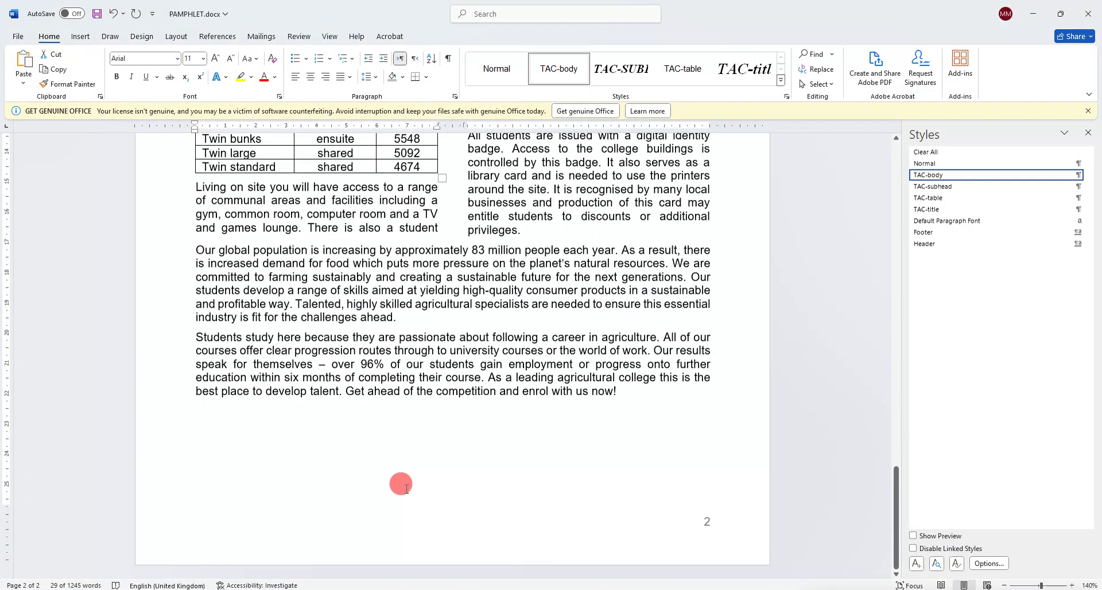
scroll(400, 483, "up", 15)
scroll(400, 483, "up", 5)
Verify original styles and consistent spacing, inspecting the EDUCATIONAL FACILITIES heading.
left_click(193, 550)
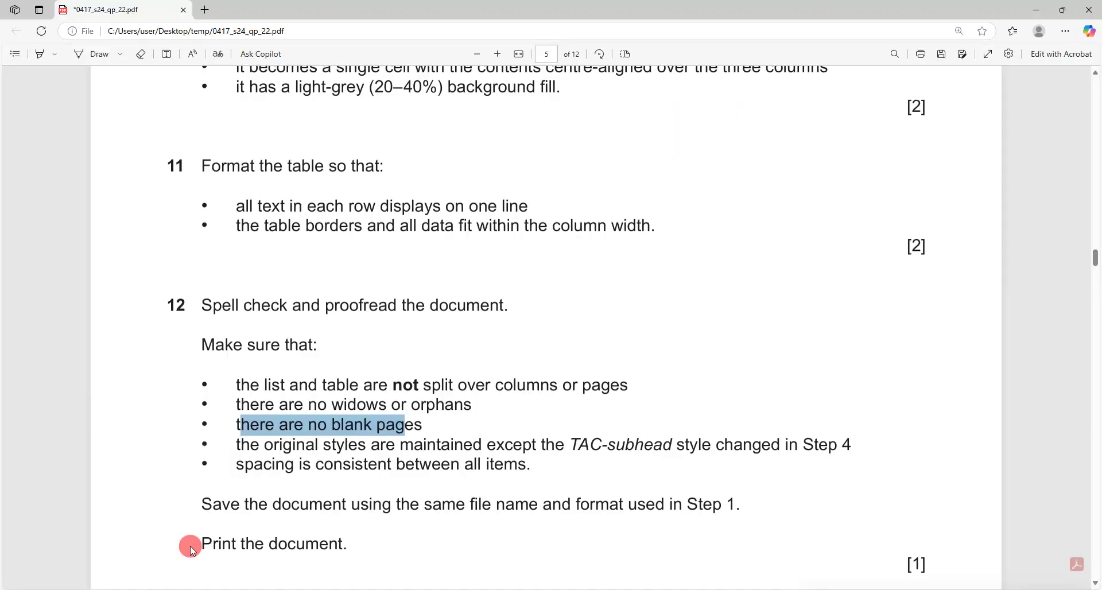
left_click_drag(238, 446, 728, 449)
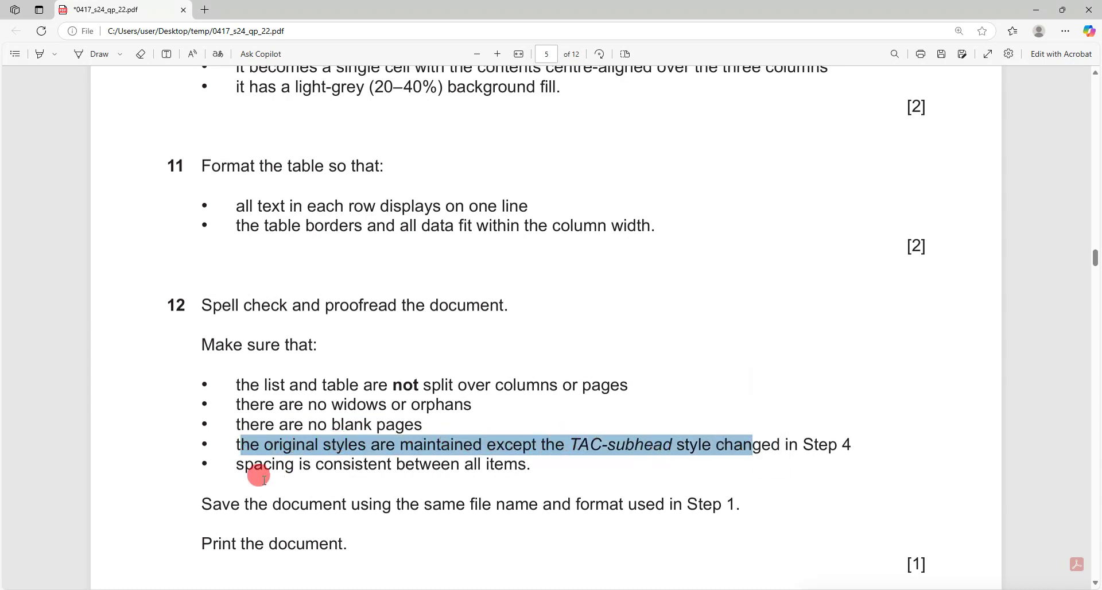
left_click_drag(245, 464, 459, 464)
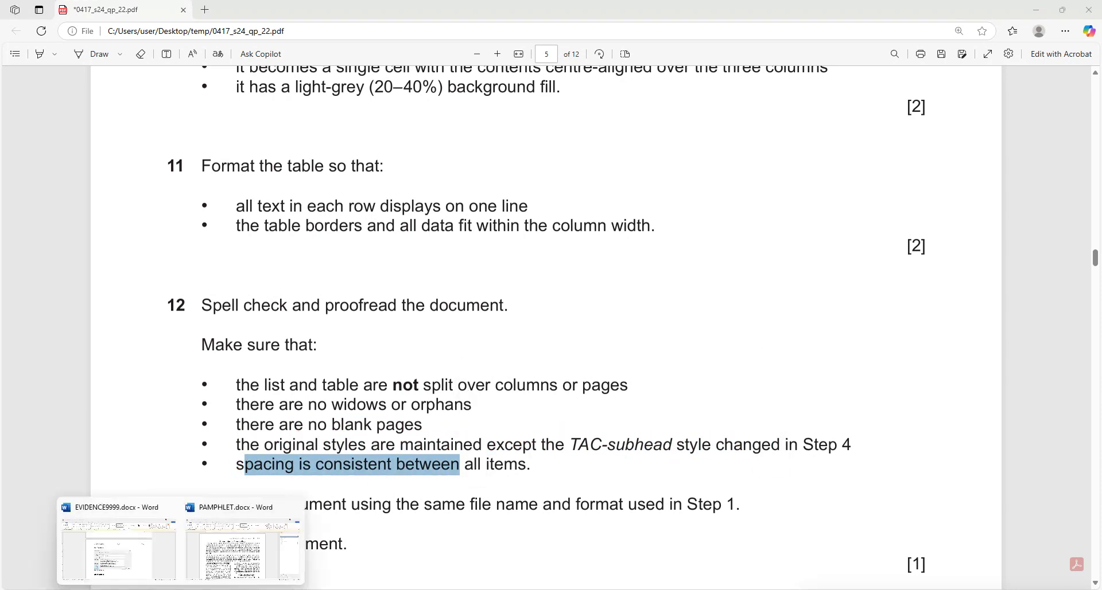
left_click(234, 527)
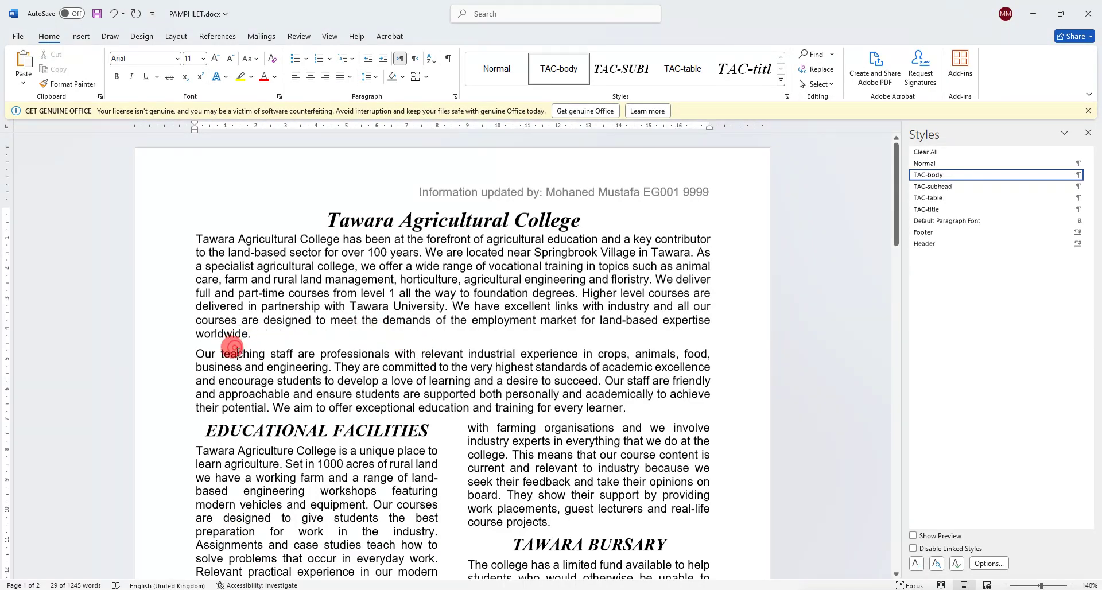
left_click(266, 431)
scroll(471, 482, "down", 6)
scroll(472, 482, "down", 20)
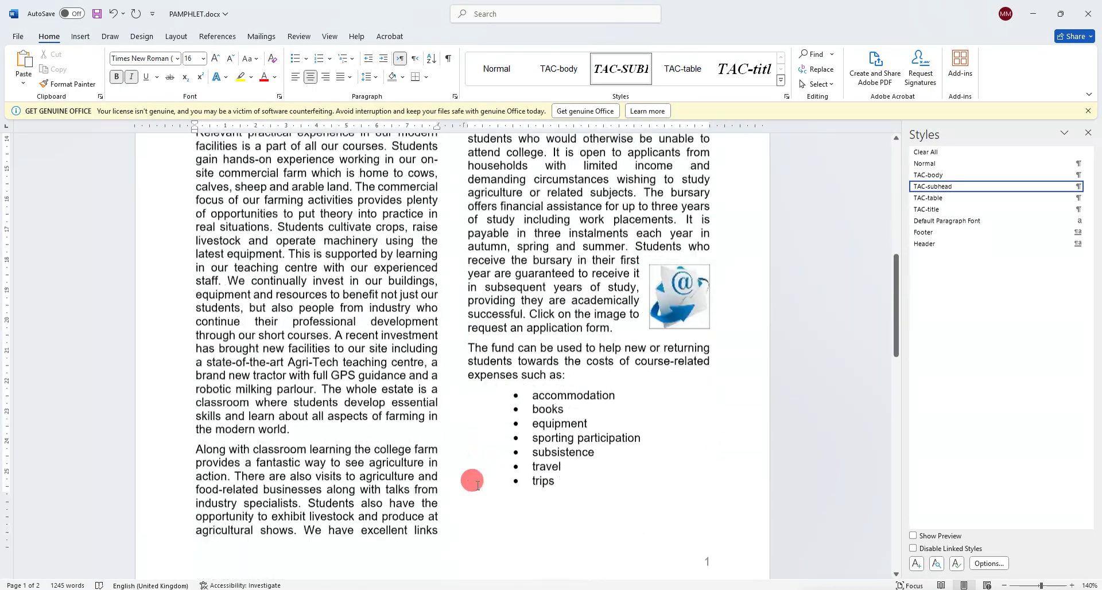
scroll(472, 481, "up", 5)
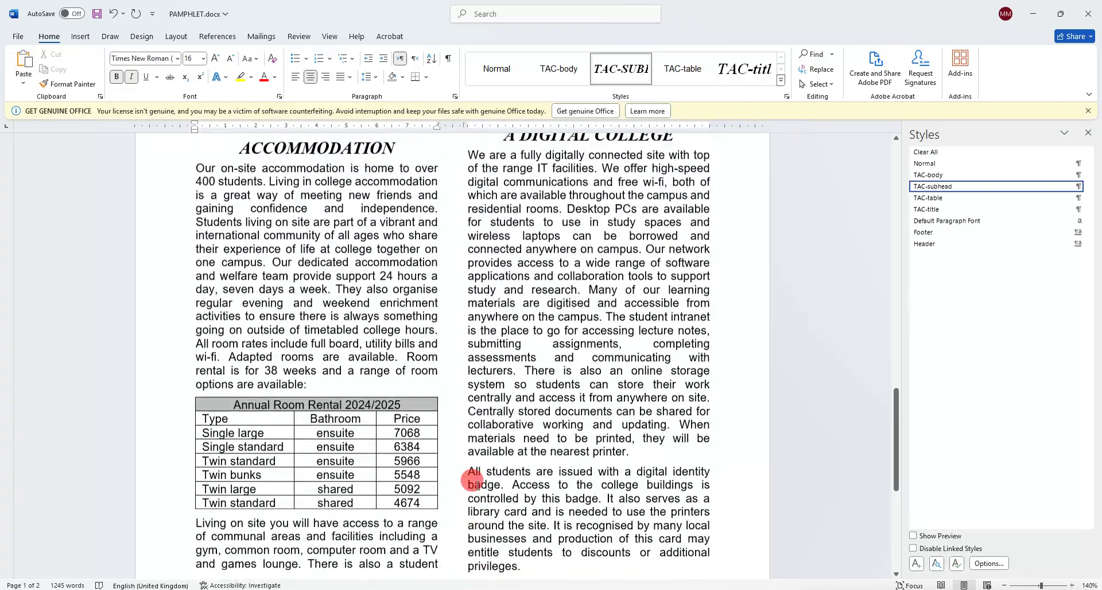
Save PAMPHLET.docx under its existing name and format, then review the print requirement.
left_click(130, 560)
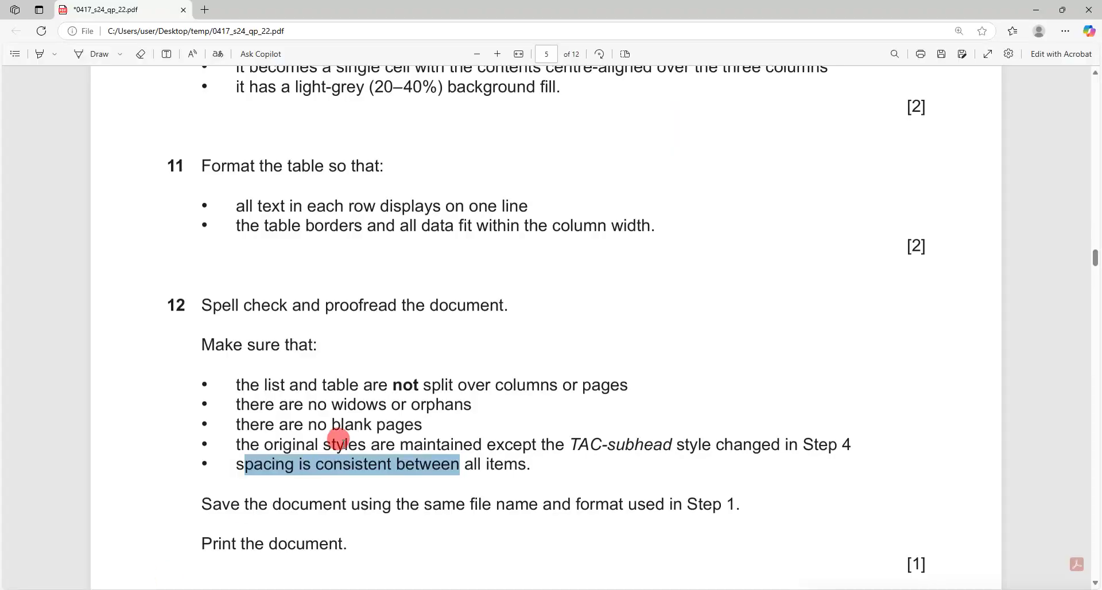
left_click_drag(248, 502, 623, 504)
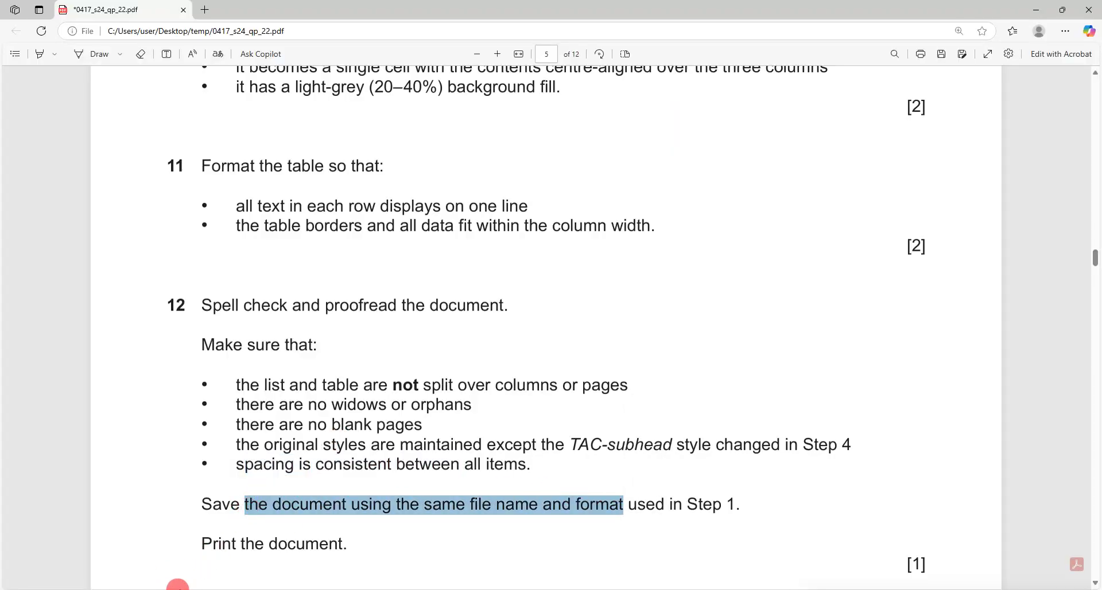
mouse_move(175, 587)
left_click(225, 555)
left_click(97, 17)
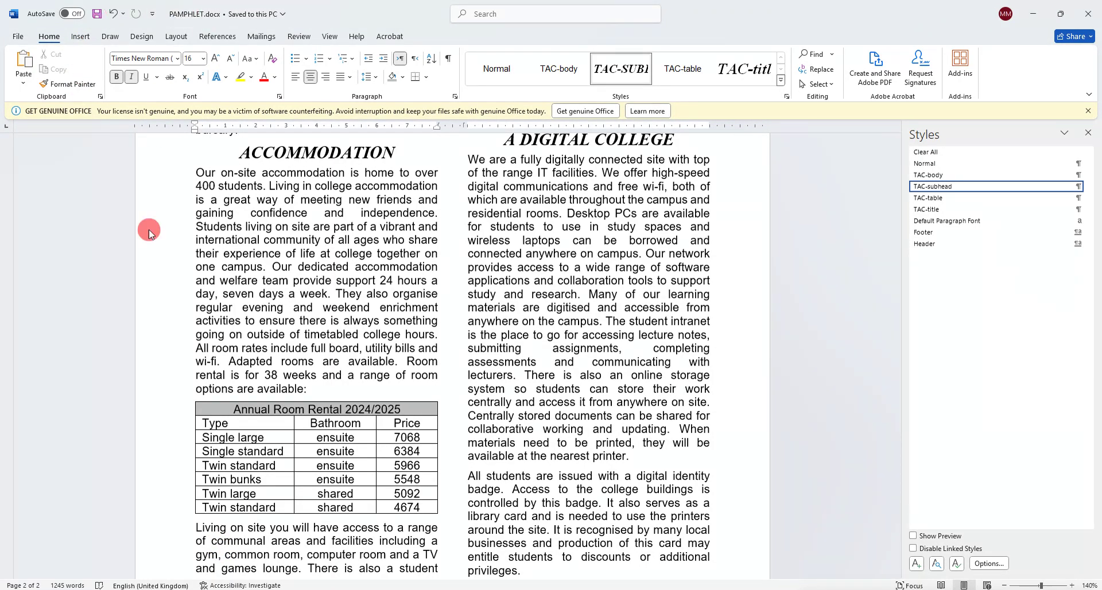
left_click(154, 587)
left_click_drag(202, 543, 287, 543)
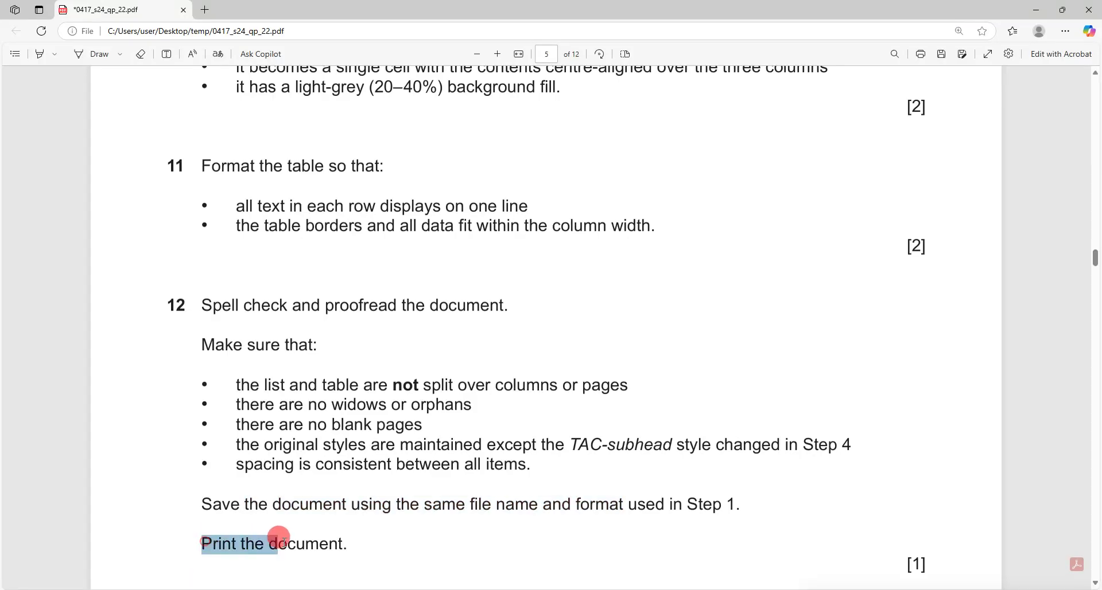
Print PAMPHLET.docx using Microsoft Print to PDF.
mouse_move(181, 588)
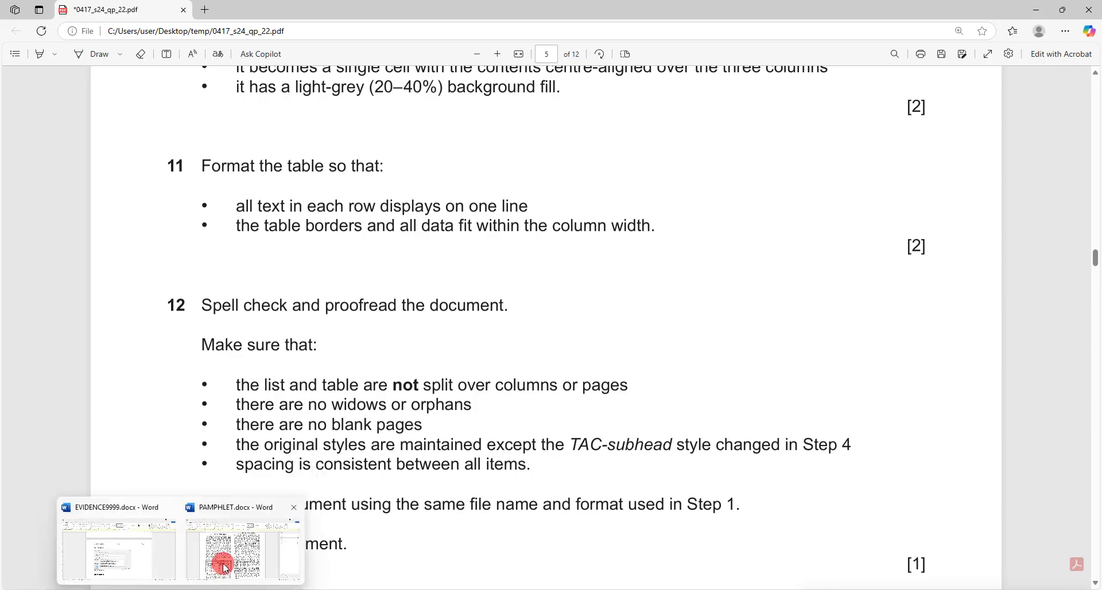
left_click(225, 567)
left_click(23, 39)
left_click(24, 74)
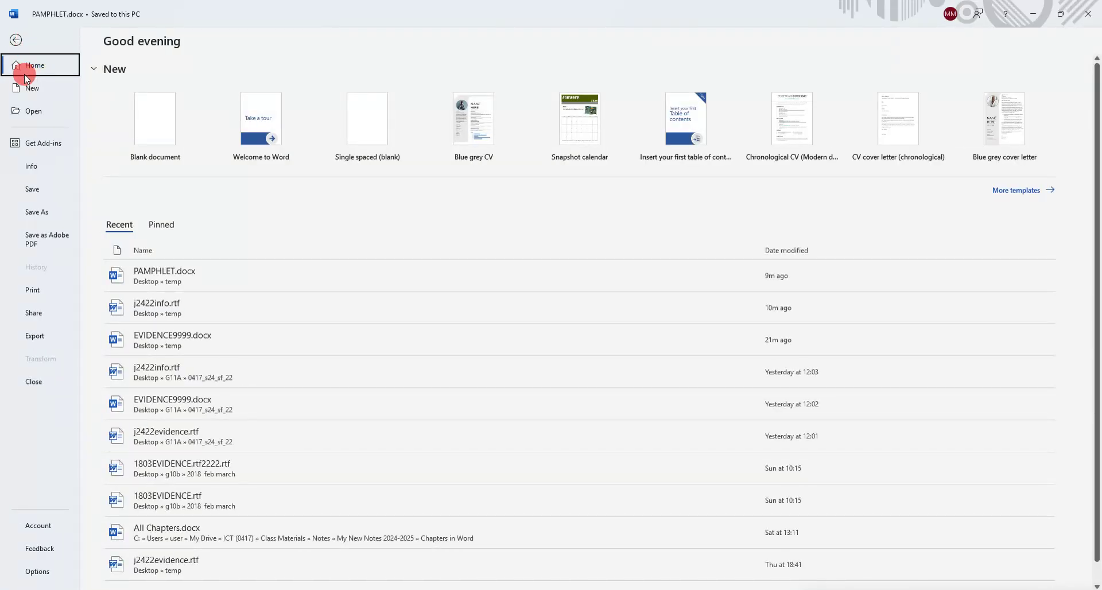
left_click(33, 285)
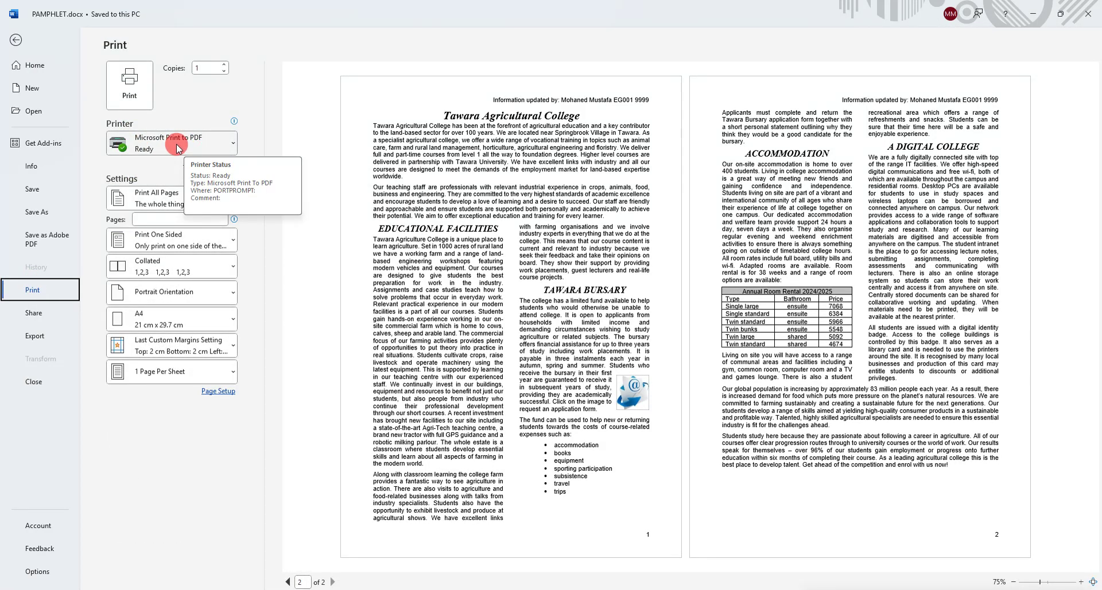
left_click(129, 85)
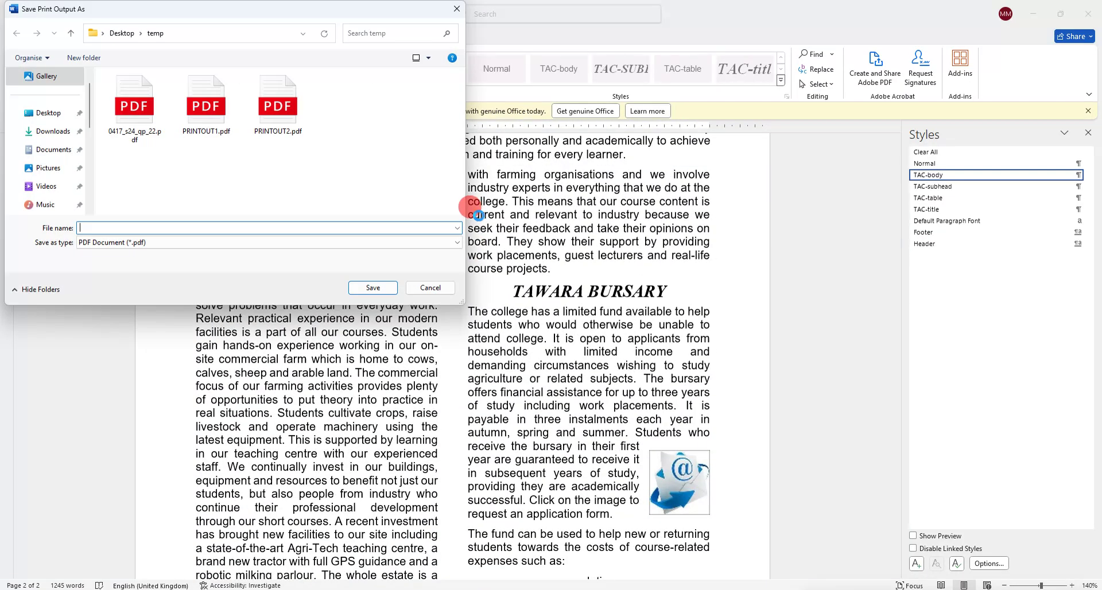
Save the printed PDF as 'print 1 word' in Desktop\temp, then scroll the exam paper to Task 3.
left_click(50, 112)
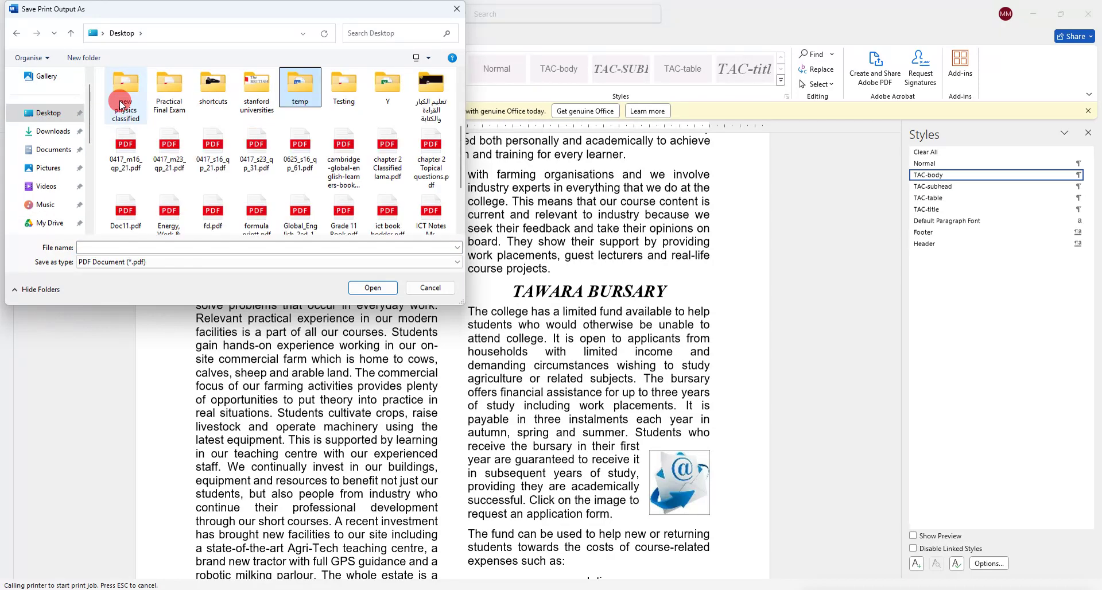
double_click(303, 96)
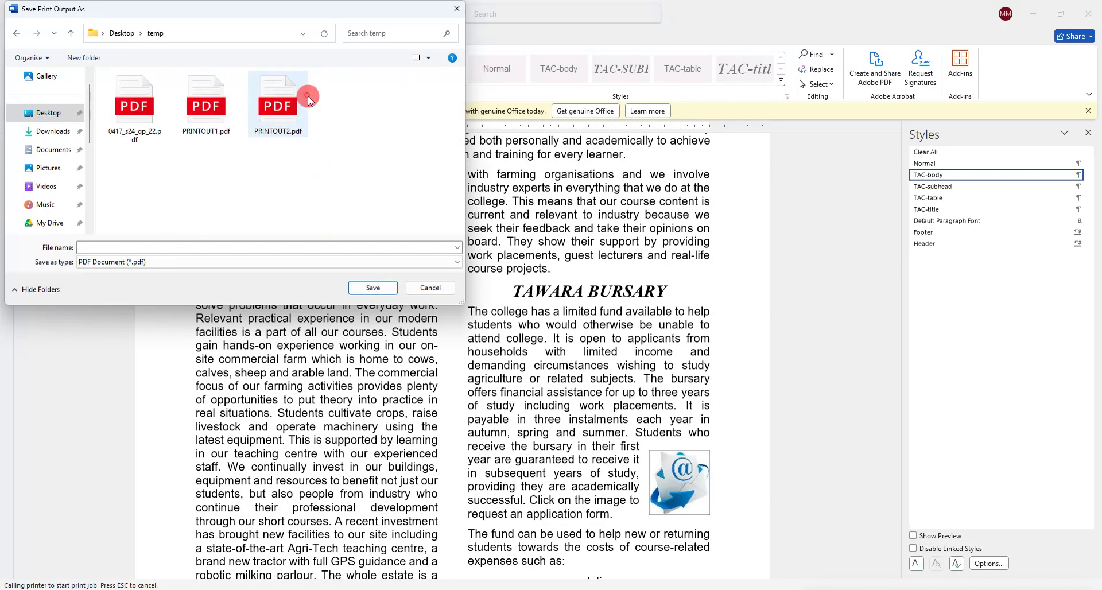
left_click(141, 245)
type("print 1")
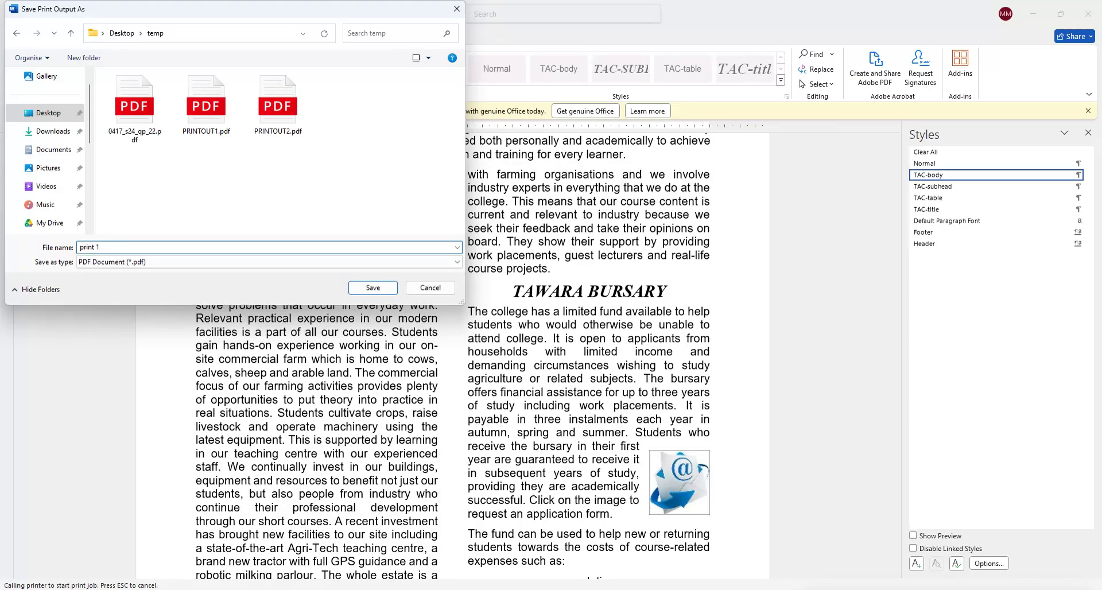
type(" word")
key("Return")
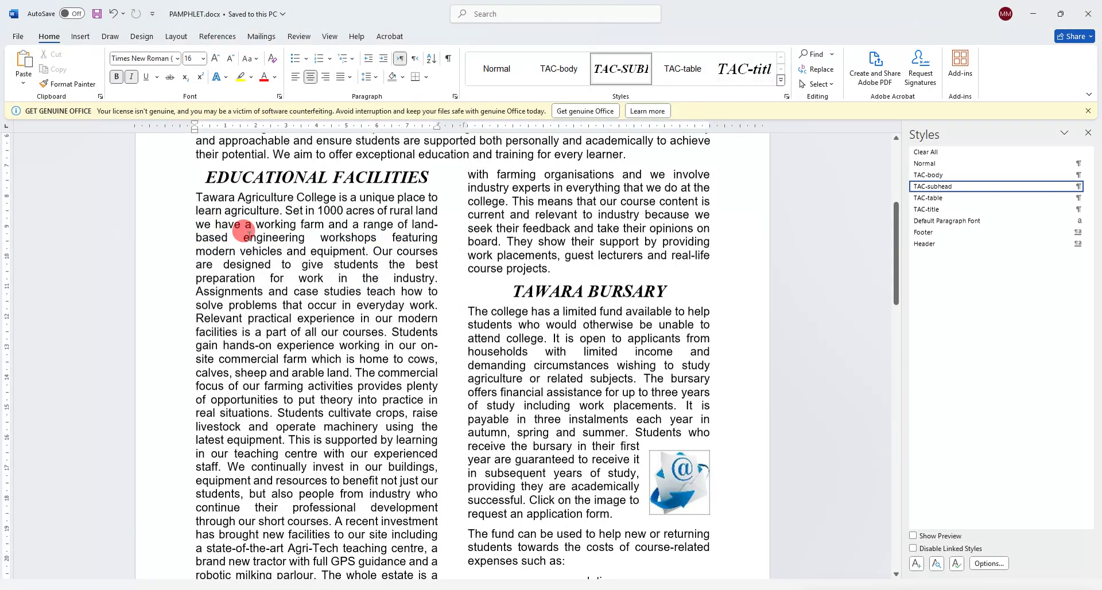
key("alt+Tab")
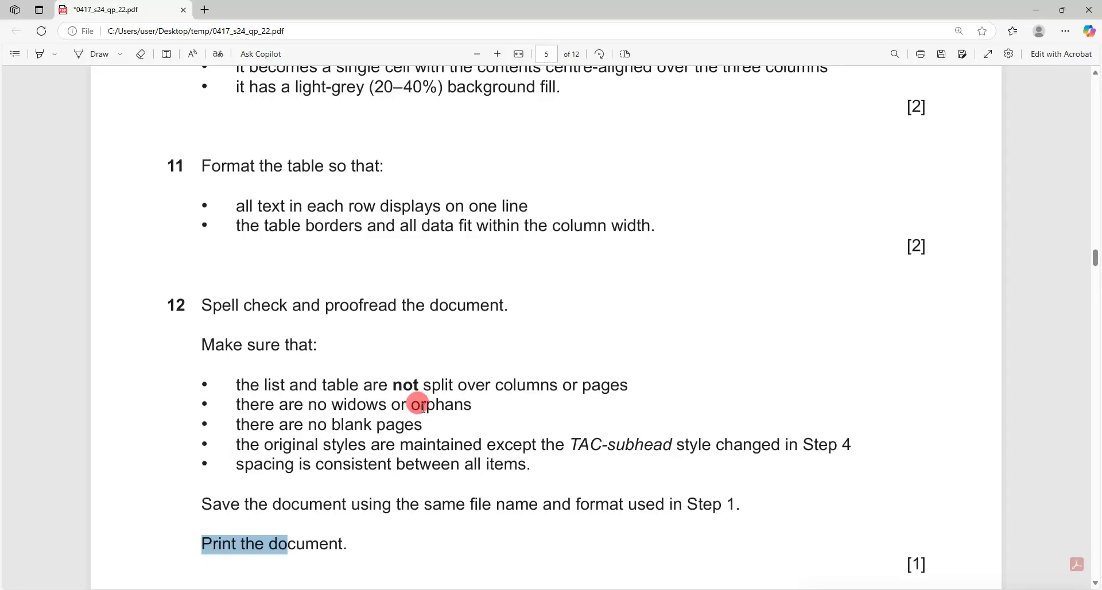
scroll(419, 402, "down", 5)
scroll(426, 407, "down", 10)
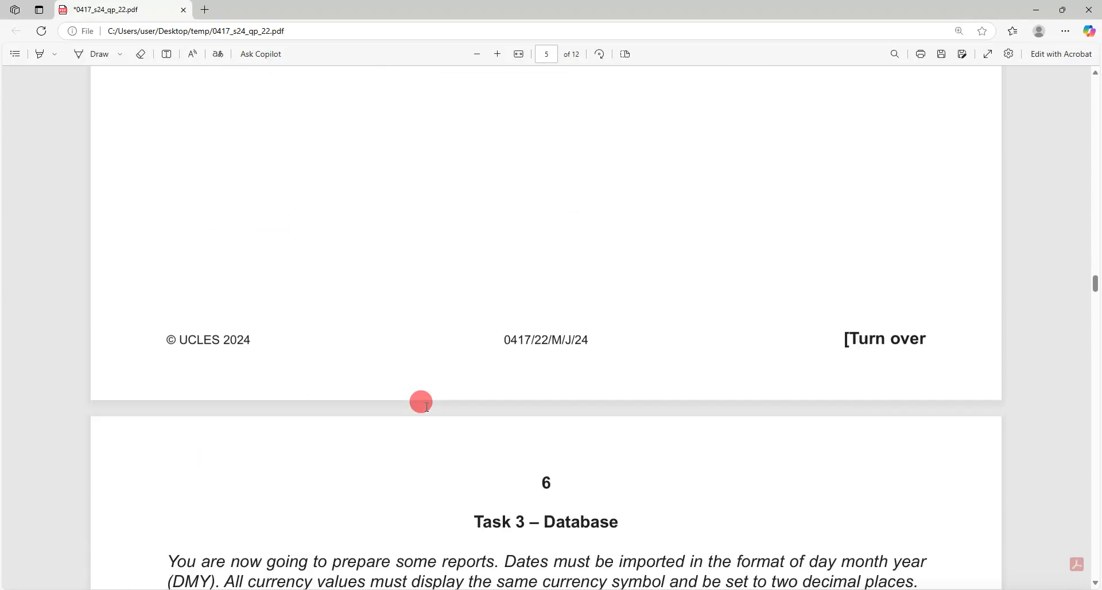